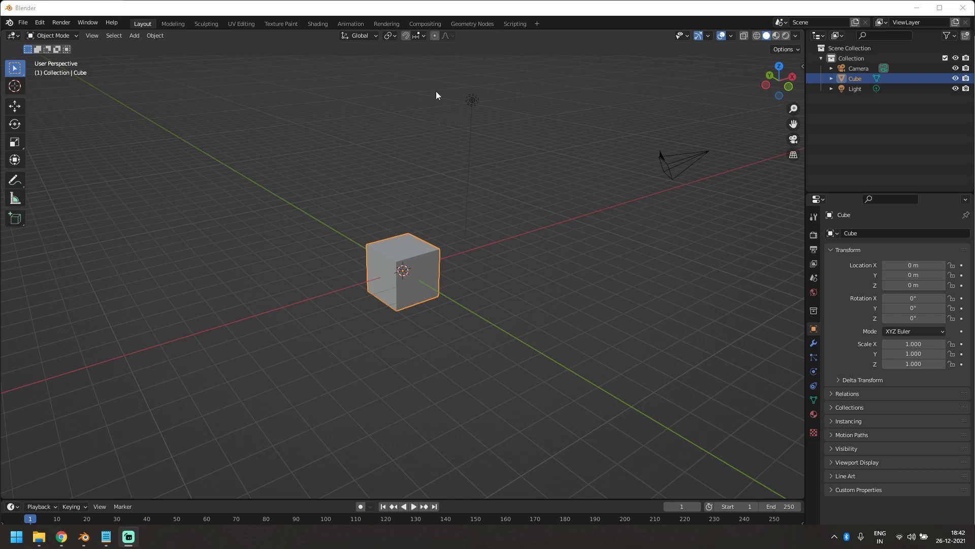
Switch to the Geometry Nodes workspace and create a new geometry node tree on the cube
left_click(475, 24)
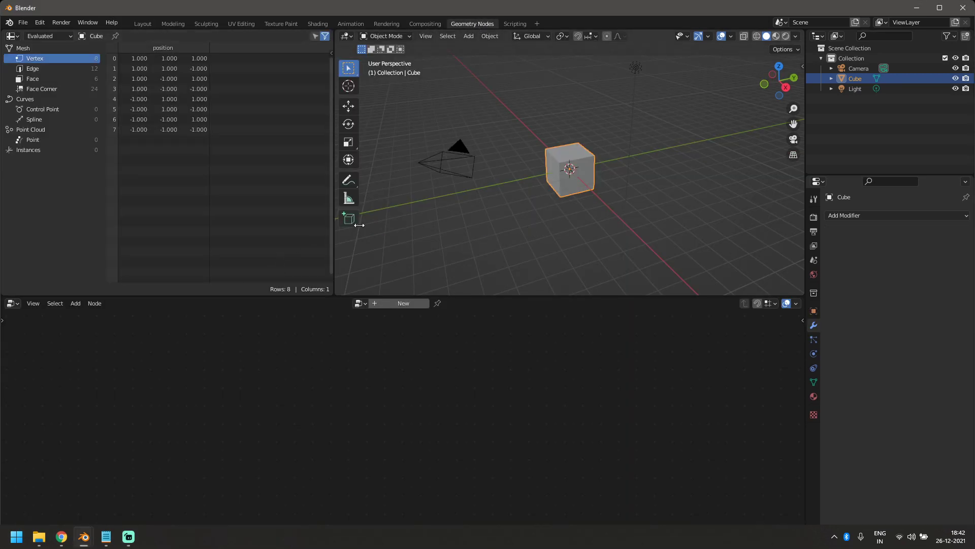
scroll(510, 230, "up", 3)
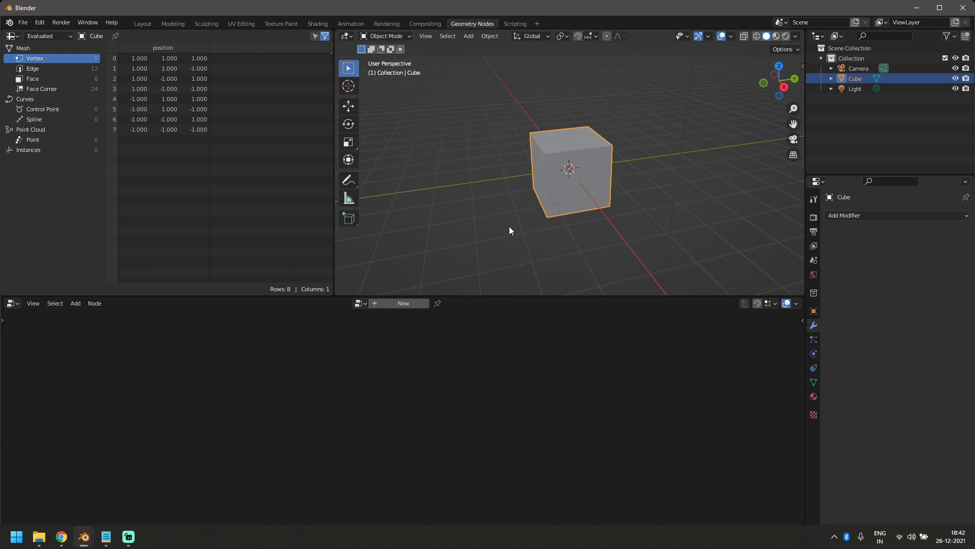
left_click(409, 303)
scroll(529, 212, "down", 4)
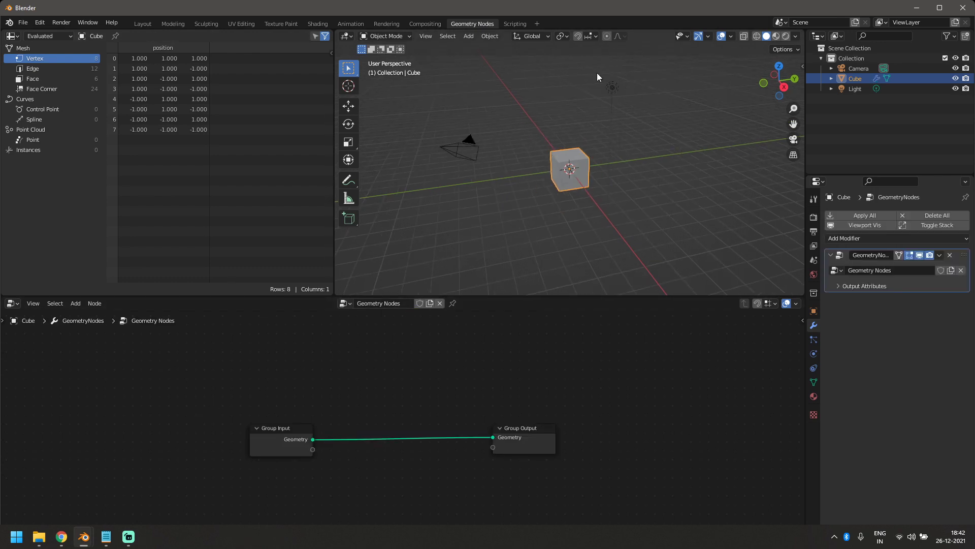
Delete the light and the camera from the scene
left_click(612, 84)
key("Delete")
left_click_drag(381, 142, 493, 207)
key("Delete")
Move the Group Input node away from the Group Output and disconnect the geometry link between them
left_click_drag(283, 441, 135, 421)
middle_click_drag(340, 443, 376, 421)
left_click_drag(531, 416, 135, 433)
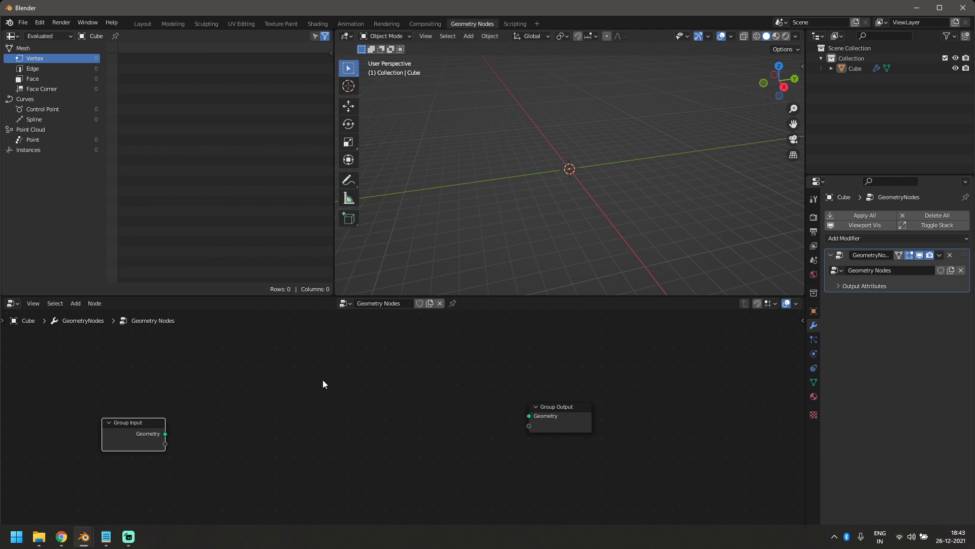
Add an Ico Sphere node above and to the right of the Group Input node
middle_click_drag(314, 370, 348, 385)
key("shift+a")
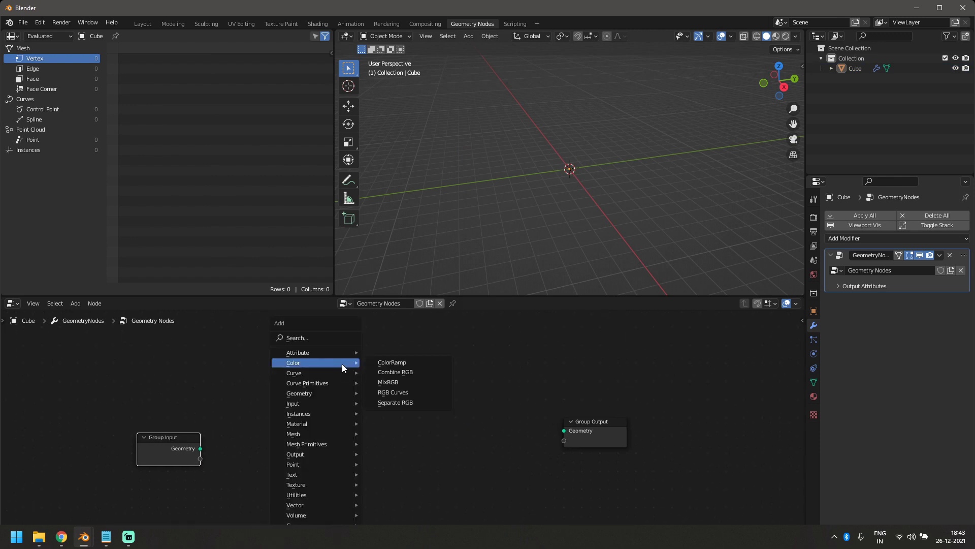
left_click(325, 335)
type("ico")
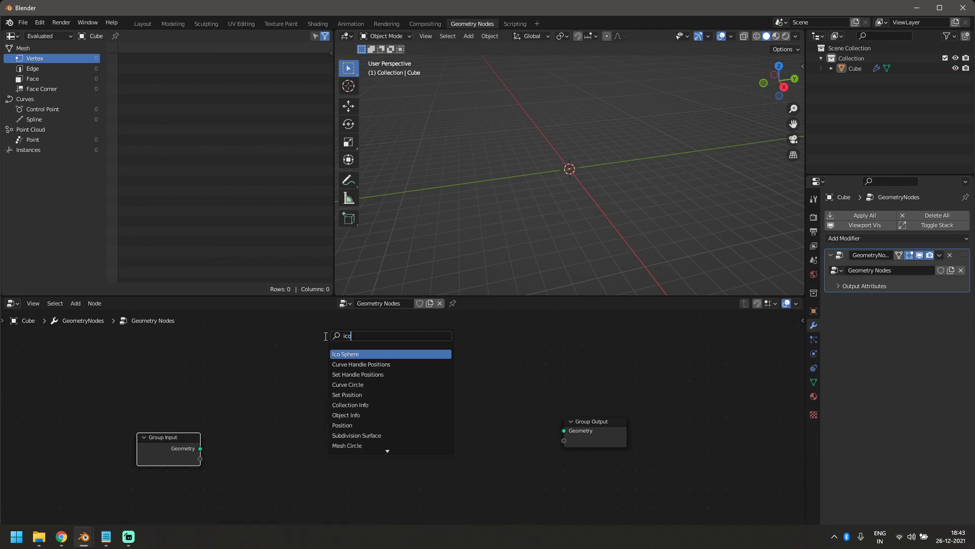
key("Return")
left_click(213, 367)
scroll(350, 447, "up", 1)
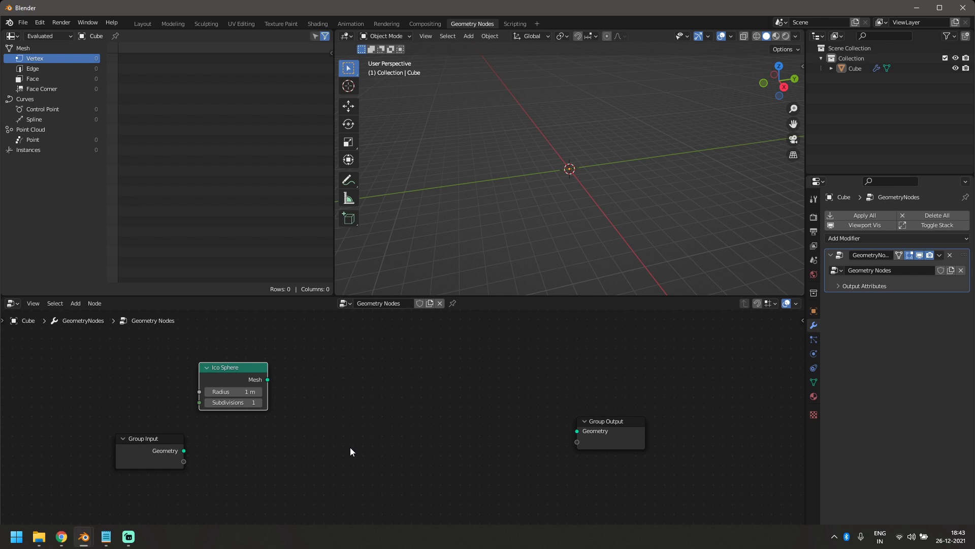
Connect the Ico Sphere's mesh to the Group Output's geometry and set its subdivisions to 3
left_click_drag(267, 380, 579, 433)
scroll(554, 225, "up", 6)
middle_click_drag(553, 224, 580, 201)
left_click(258, 402)
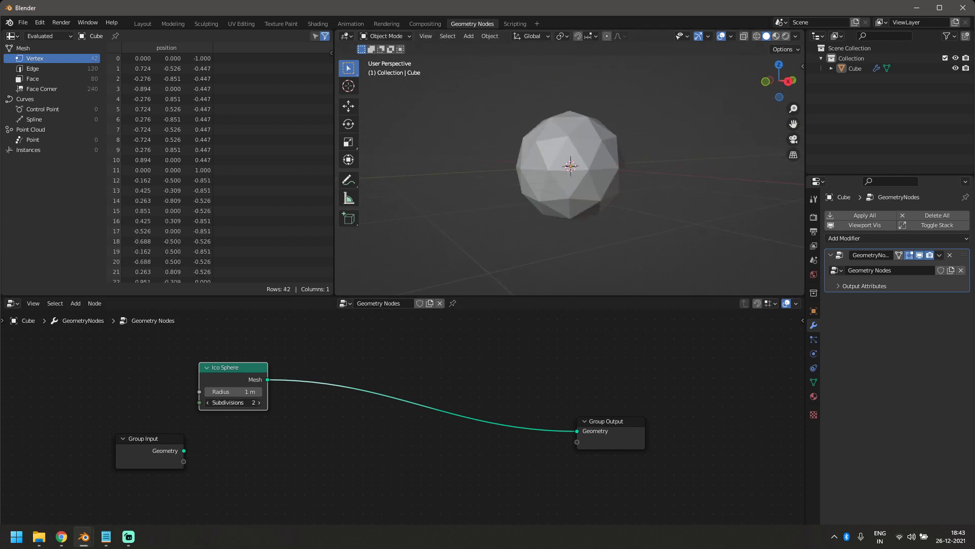
left_click(259, 402)
Insert a Set Position node on the link between the Ico Sphere and the Group Output
scroll(305, 461, "down", 3)
middle_click_drag(307, 464, 342, 448)
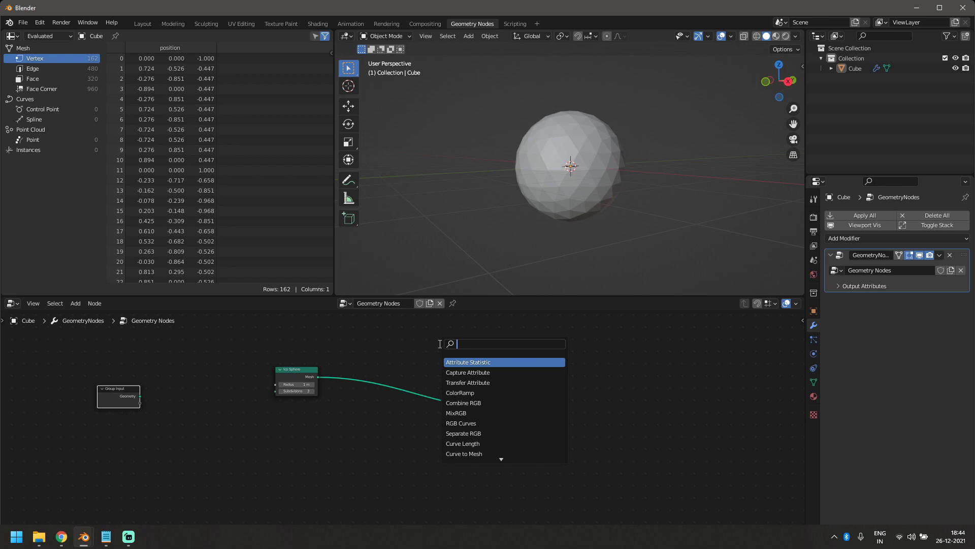
type("set")
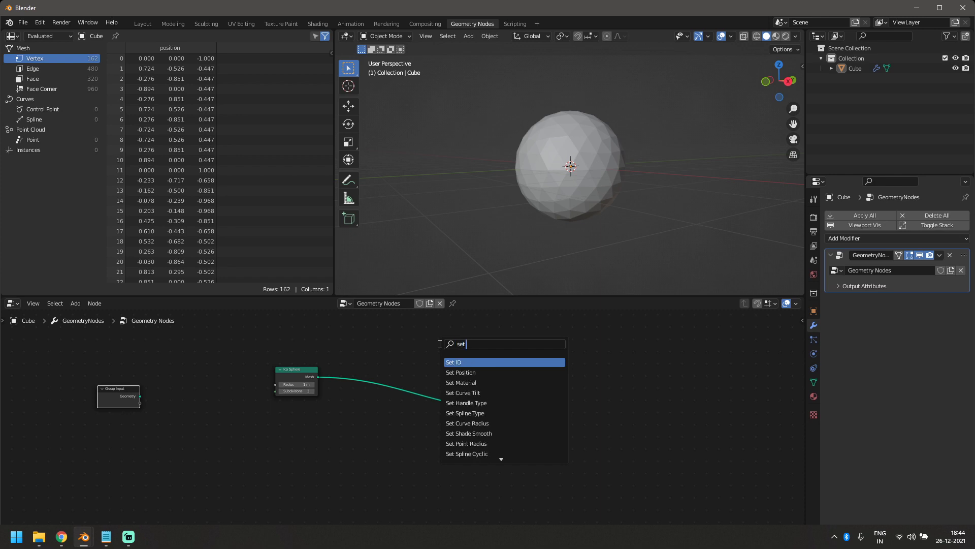
key("Down")
key("Return")
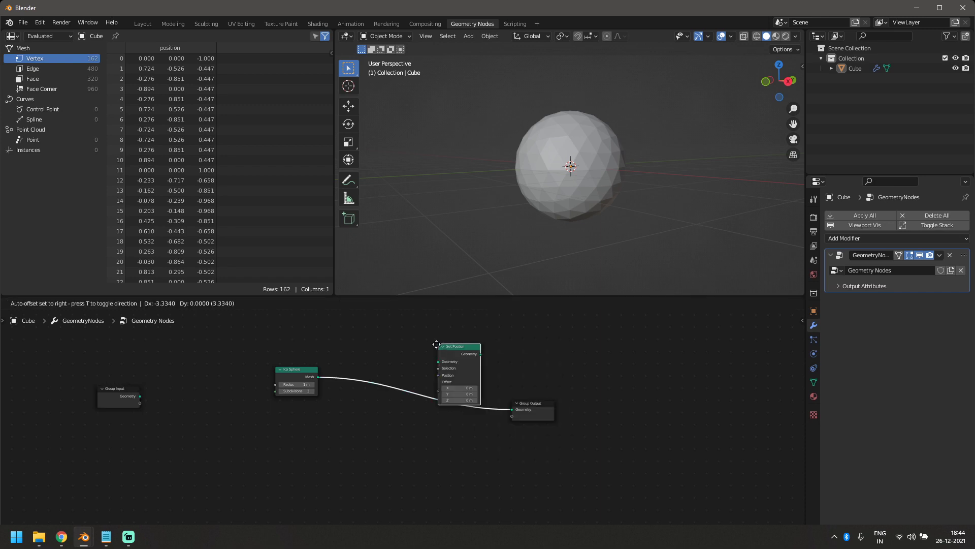
left_click(428, 383)
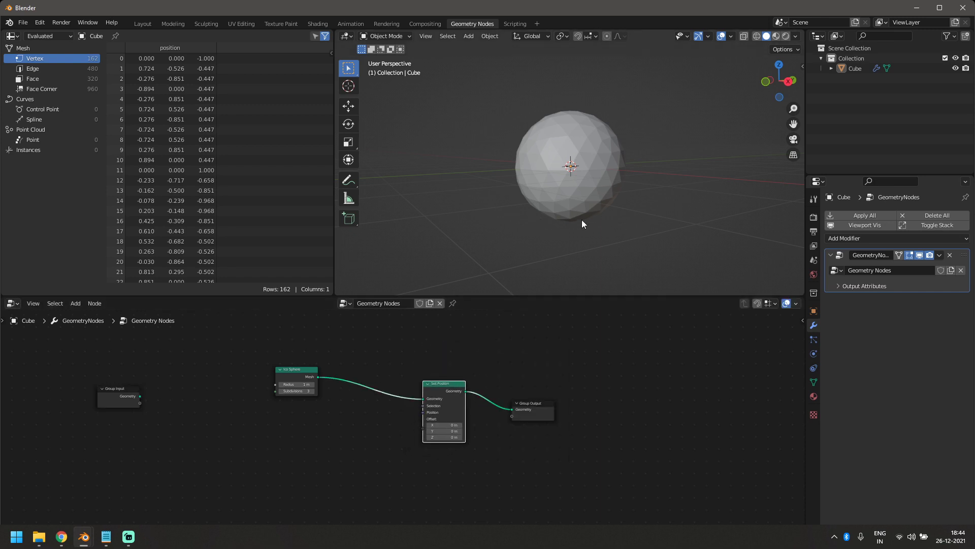
Add a Wave Texture node below the Ico Sphere node
scroll(368, 447, "up", 2)
scroll(326, 416, "down", 1)
key("shift+a")
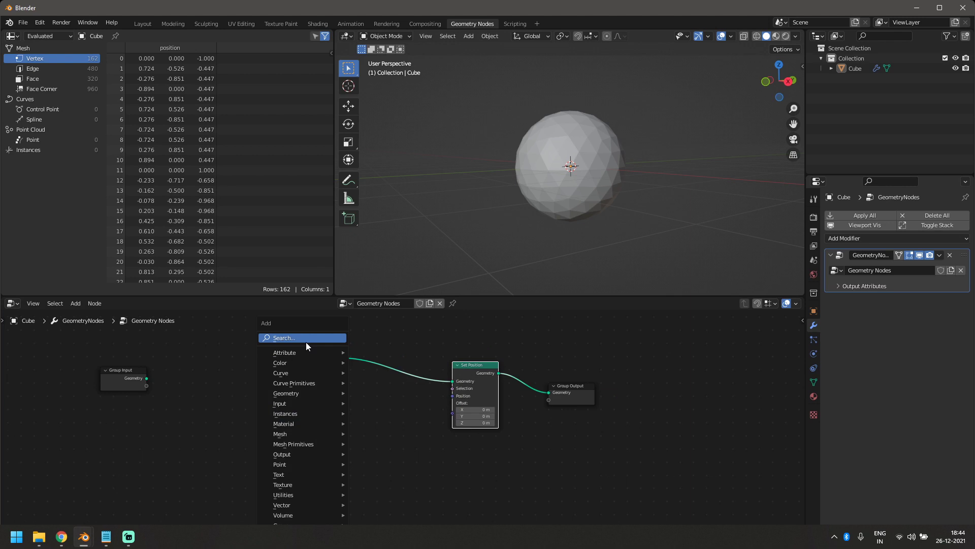
left_click(306, 339)
type("wave")
key("Return")
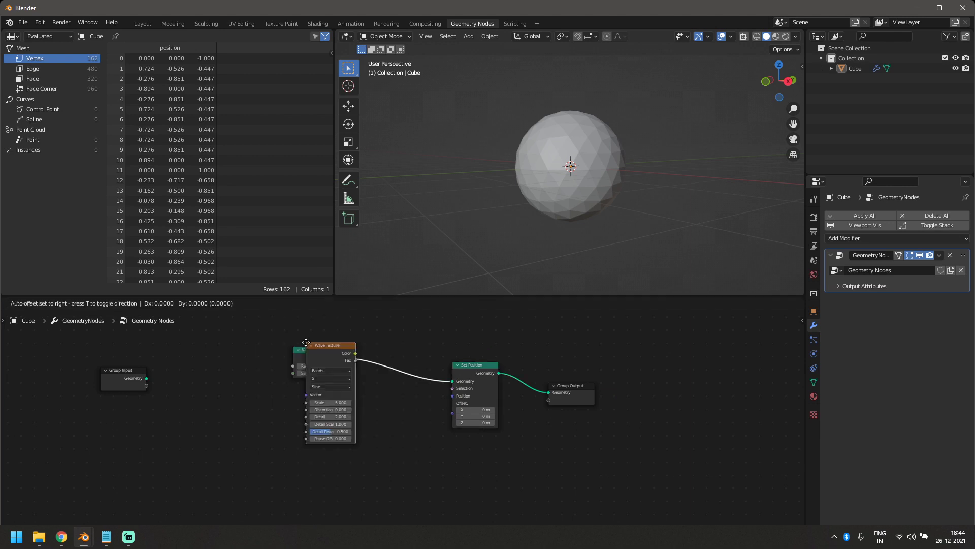
left_click(262, 441)
Connect the Wave Texture's Fac output to the Set Position node's Offset input
middle_click_drag(378, 487, 371, 432)
scroll(370, 432, "up", 2)
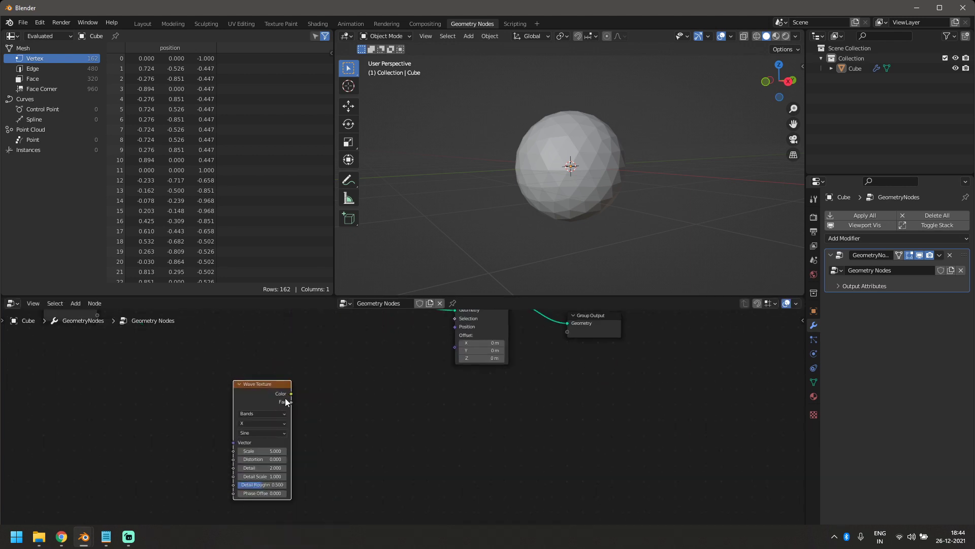
left_click_drag(291, 401, 457, 346)
middle_click_drag(550, 211, 538, 234)
Set the Wave Texture's phase offset to 4.8 and move the node further down in the node tree
middle_click_drag(375, 462, 358, 436)
scroll(352, 454, "up", 2)
left_click_drag(203, 476, 228, 476)
middle_click_drag(365, 448, 379, 476)
left_click_drag(220, 374, 193, 426)
scroll(300, 383, "down", 2)
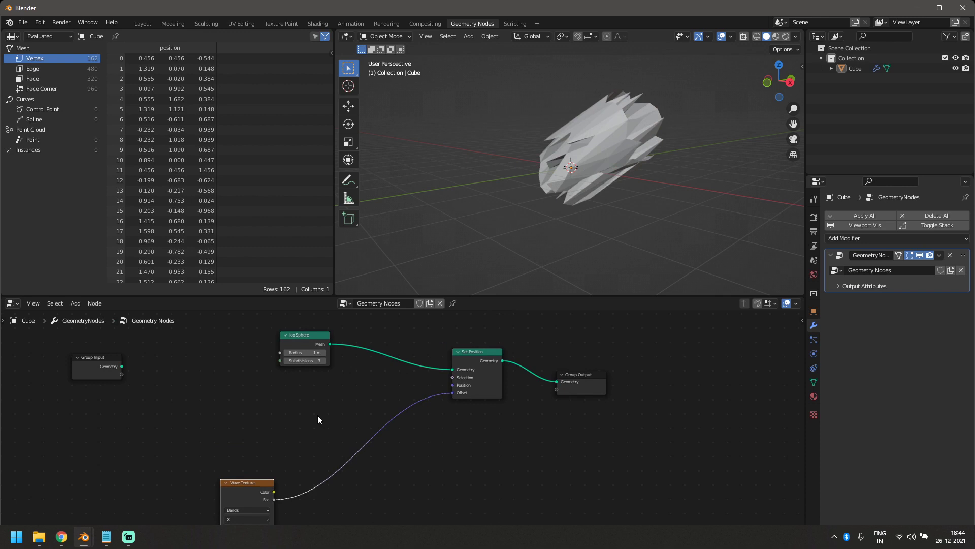
key("shift+a")
middle_click_drag(580, 185, 635, 193)
scroll(549, 192, "up", 4)
scroll(653, 167, "down", 3)
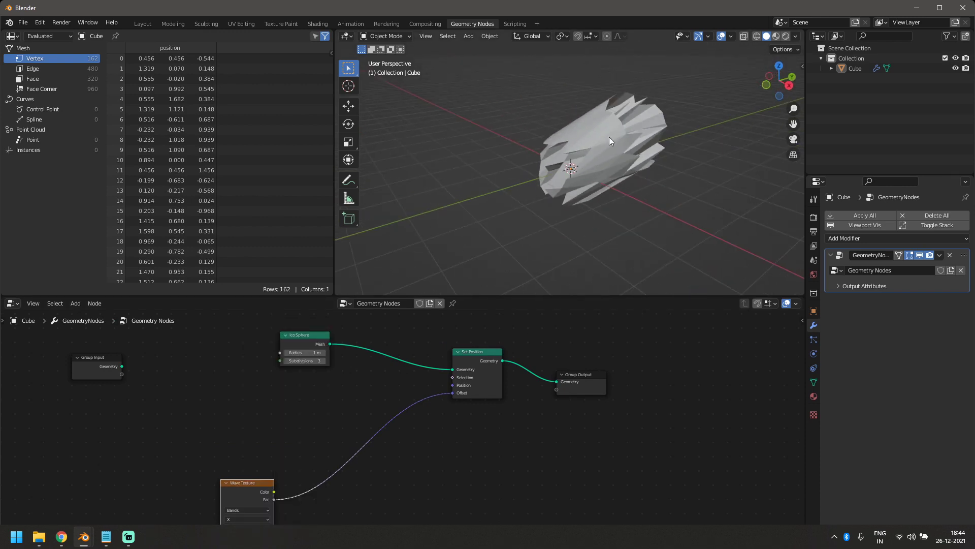
mouse_move(572, 185)
middle_mouse_down()
mouse_move(533, 166)
mouse_move(568, 185)
middle_mouse_up()
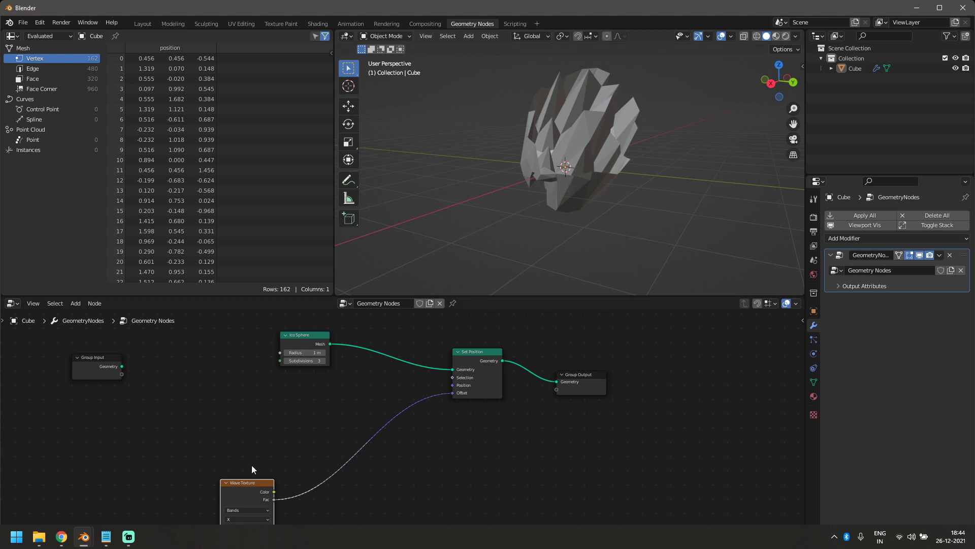
Add a Normal node just above the Wave Texture node
key("shift+a")
left_click(232, 339)
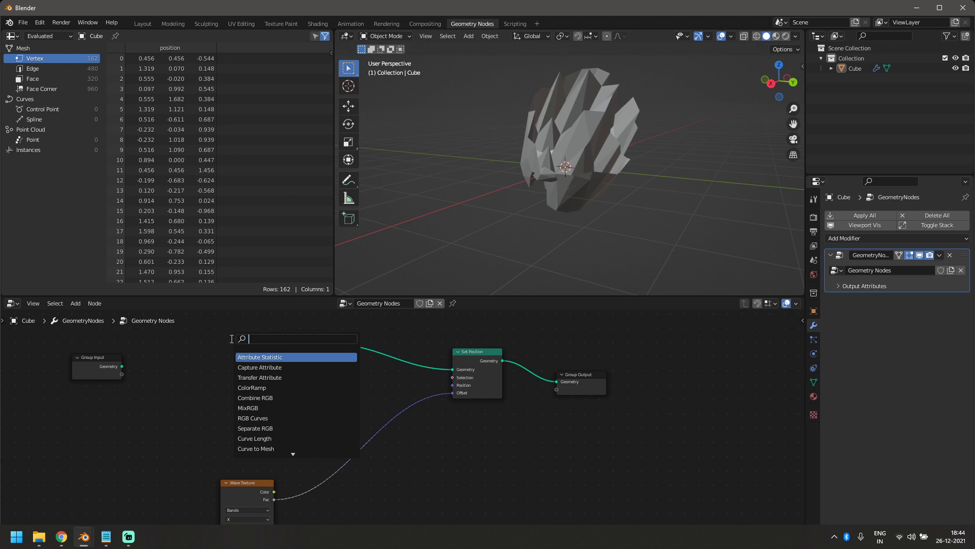
type("nor")
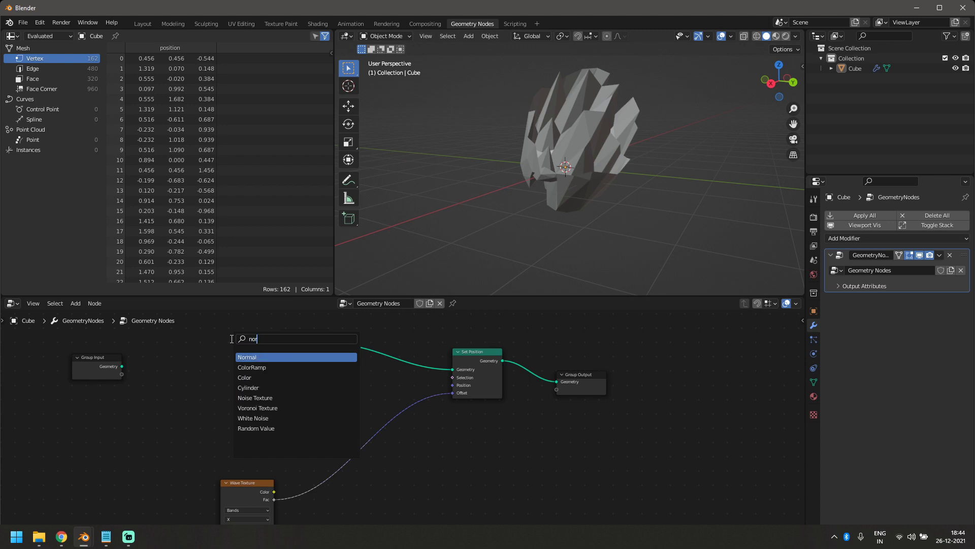
key("Return")
left_click(235, 431)
middle_click_drag(353, 407, 307, 396)
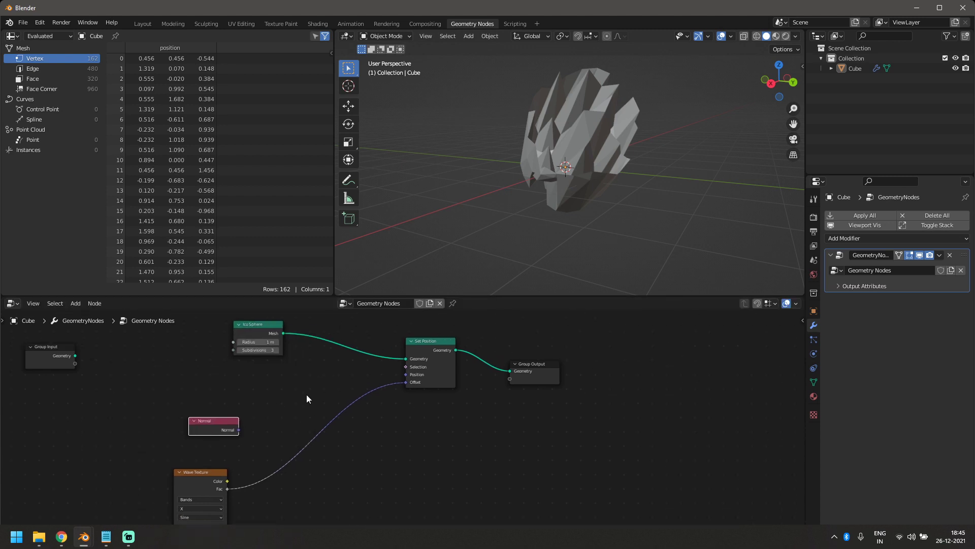
key("shift+a")
left_click(306, 333)
type("vec")
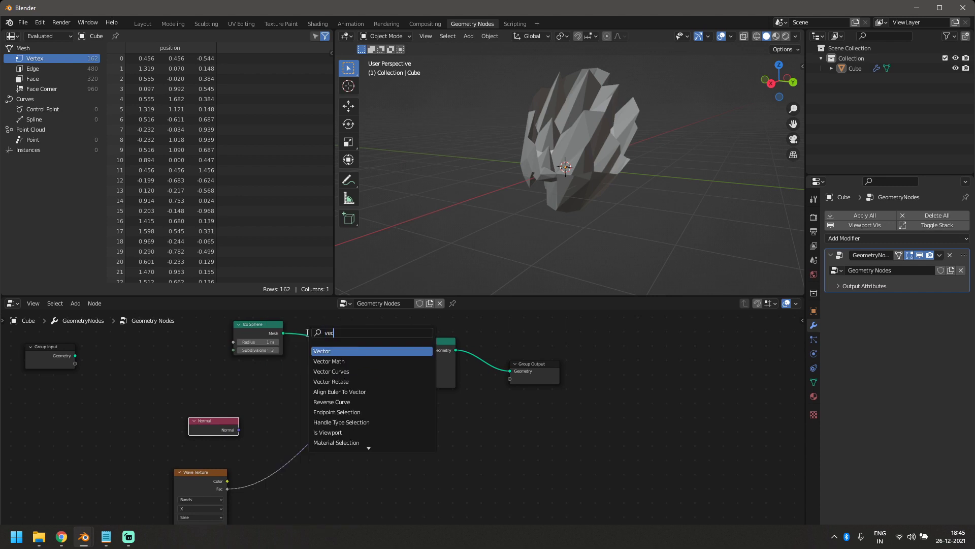
key("Return")
key("Escape")
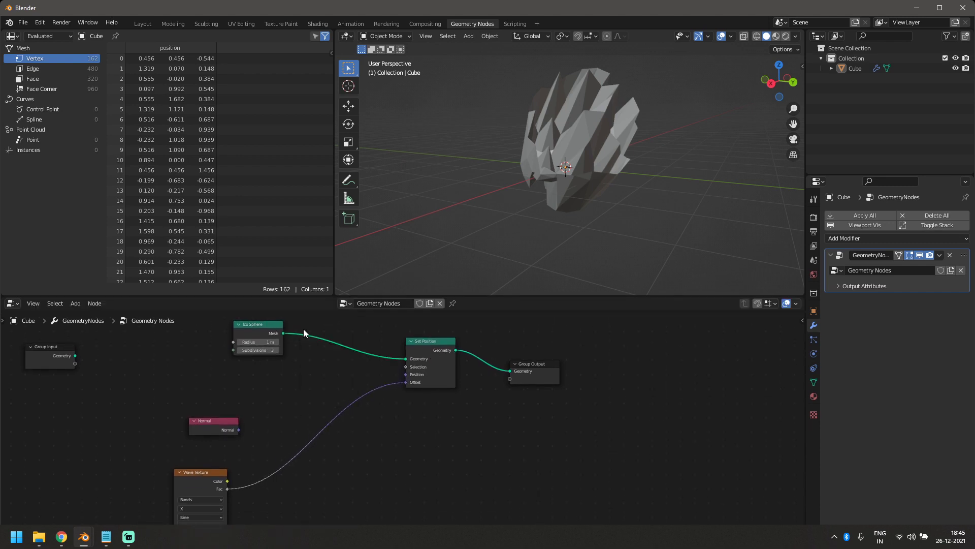
Insert a Vector Math node on the link between the Wave Texture and the Set Position node's Offset
key("shift+a")
left_click(303, 331)
type("vec")
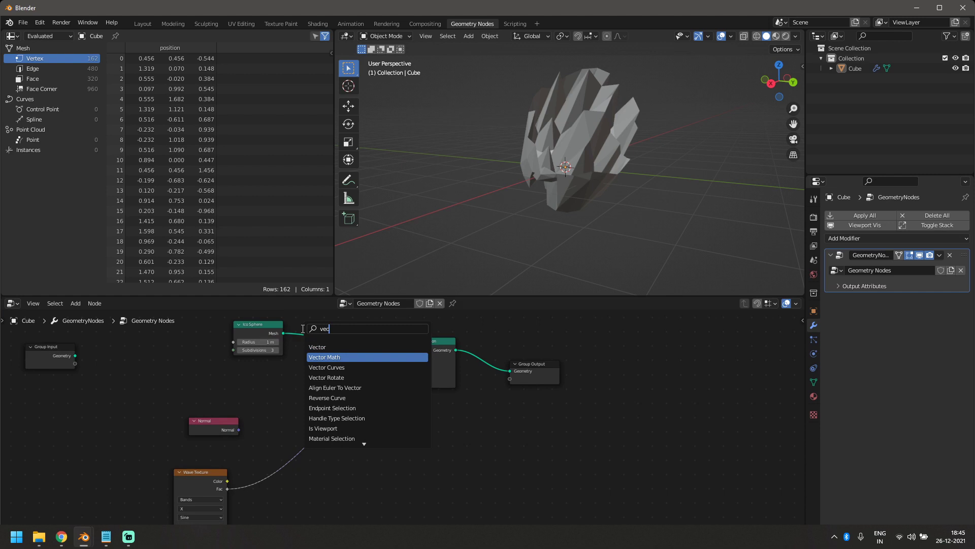
key("Return")
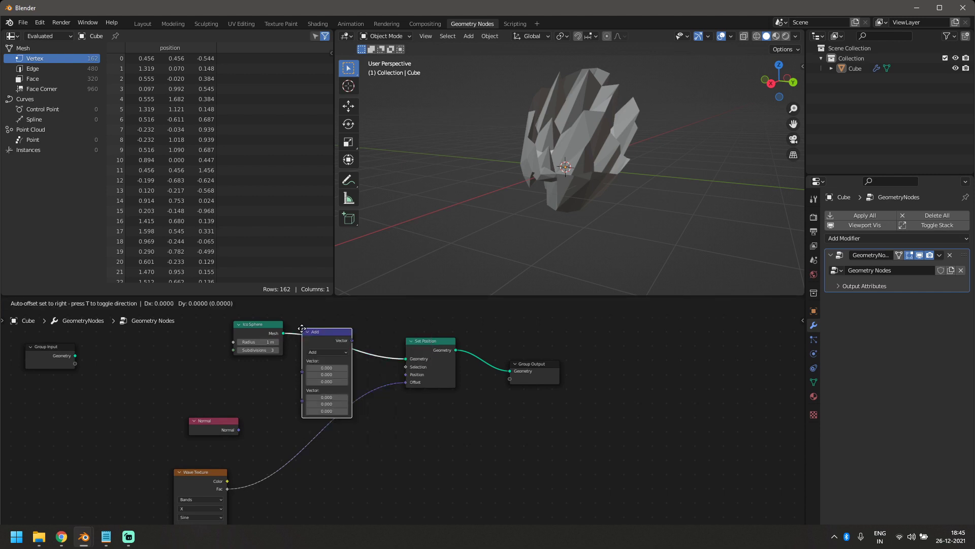
left_click(302, 437)
Feed the Normal into the Vector Math node's first vector and the Wave Texture into the second, with the operation set to Multiply
middle_click_drag(302, 436, 305, 412)
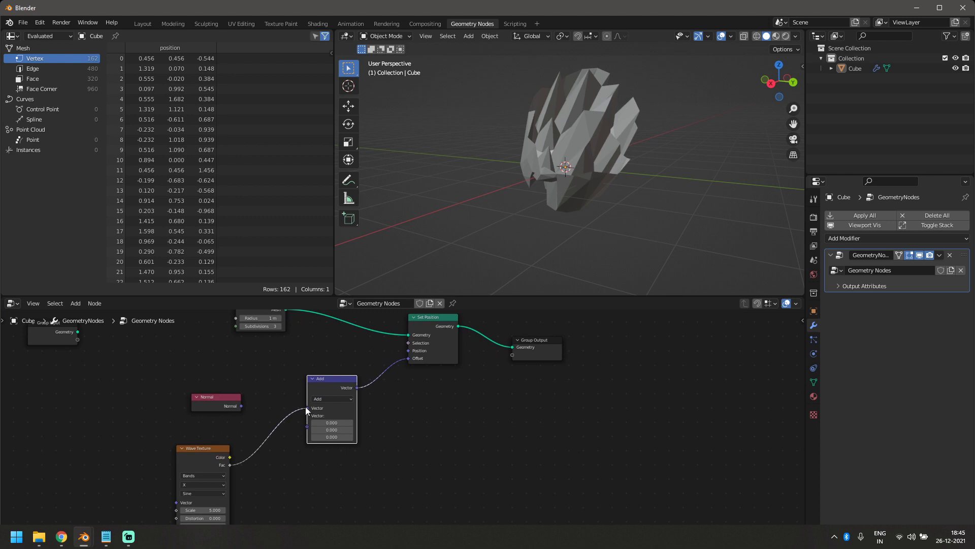
left_click_drag(306, 407, 307, 425)
left_click_drag(242, 406, 308, 418)
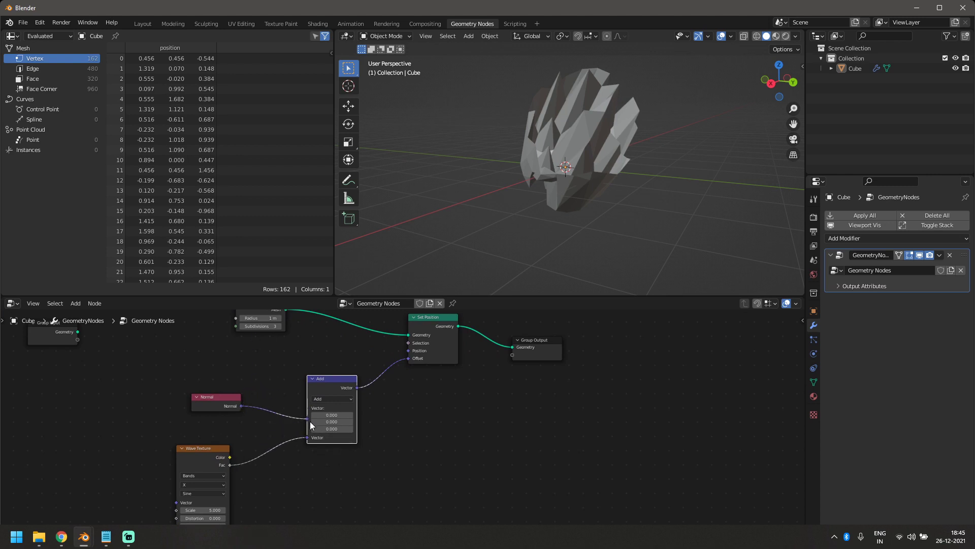
left_click(332, 399)
left_click(331, 422)
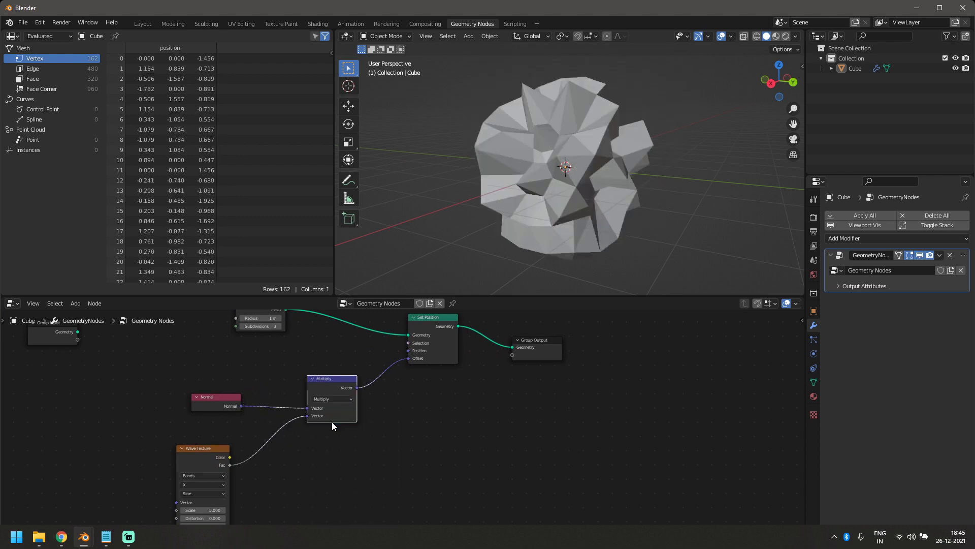
Drive the Wave Texture's phase offset with the expression #frame/10 and play the animation
middle_click_drag(418, 424, 397, 441)
middle_click_drag(615, 171, 684, 178)
scroll(660, 154, "down", 2)
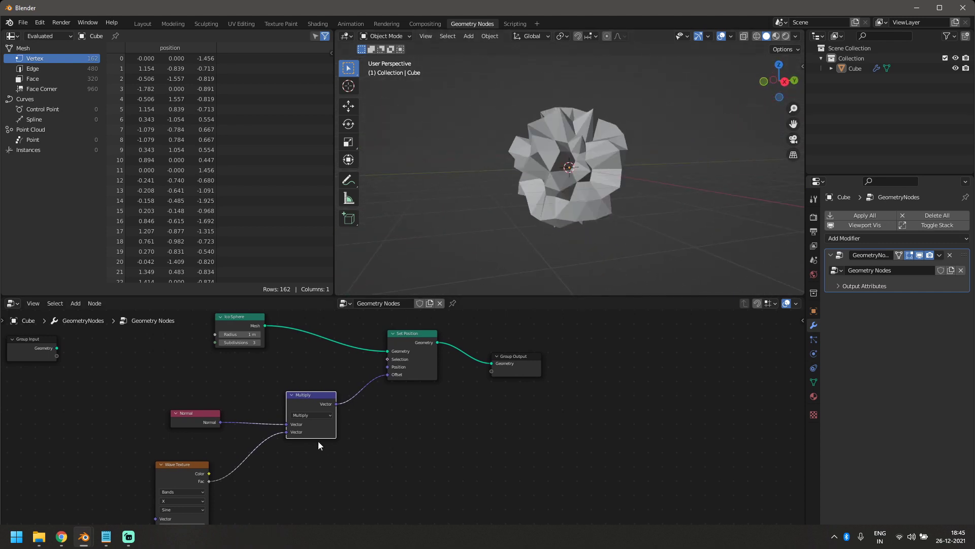
middle_click_drag(318, 441, 347, 363)
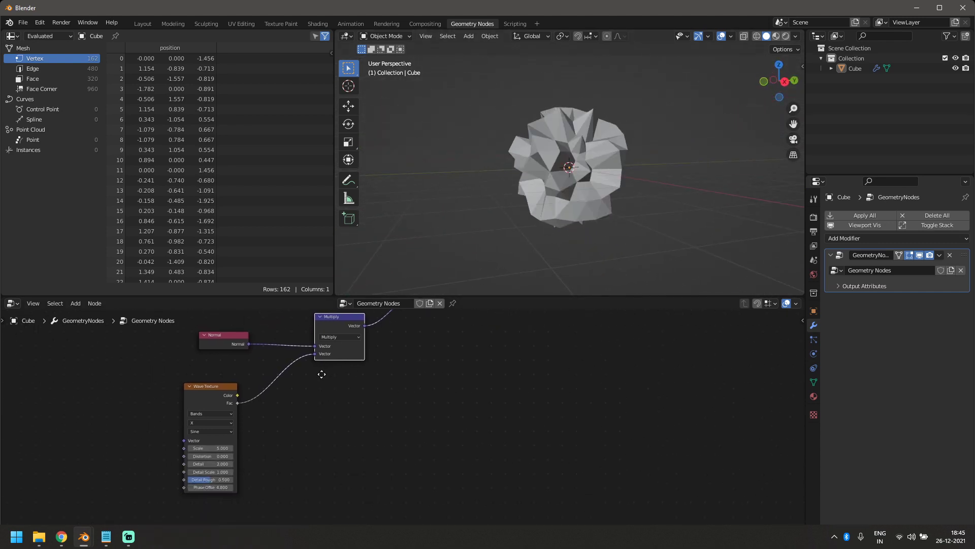
left_click_drag(209, 488, 265, 488)
left_click(209, 487)
type("#")
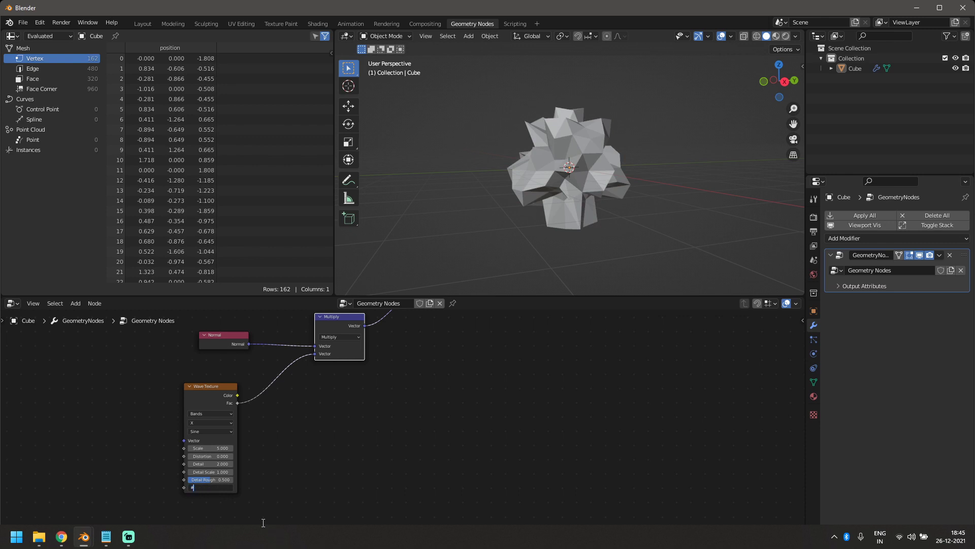
type("frame/10")
key("Return")
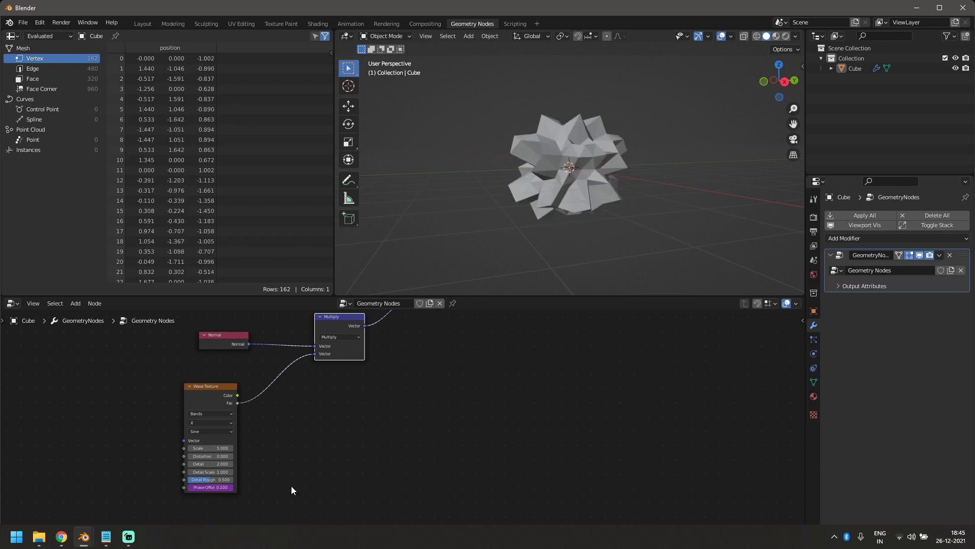
left_click(304, 471)
key("space")
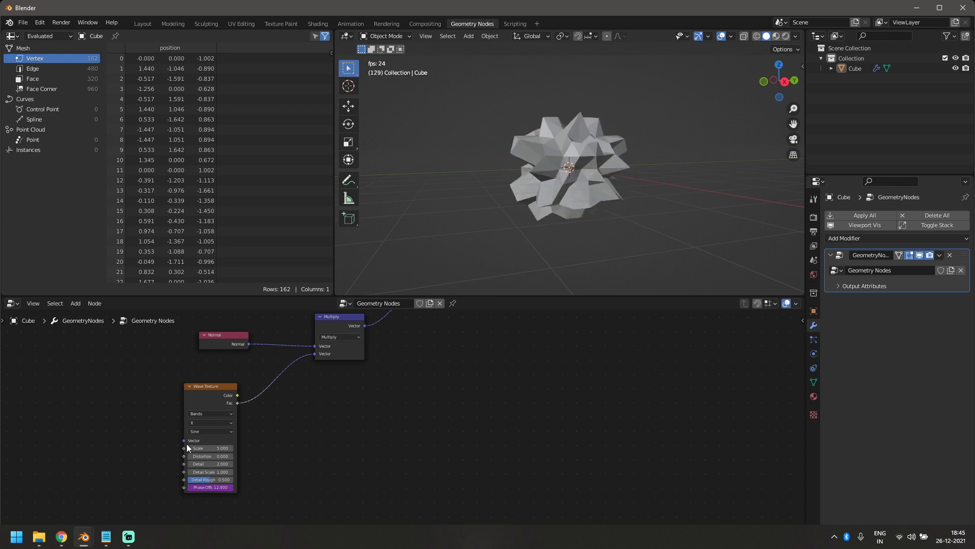
Change the driver expression of the Wave Texture's phase offset to frame/20
double_click(216, 488)
type("frame/10")
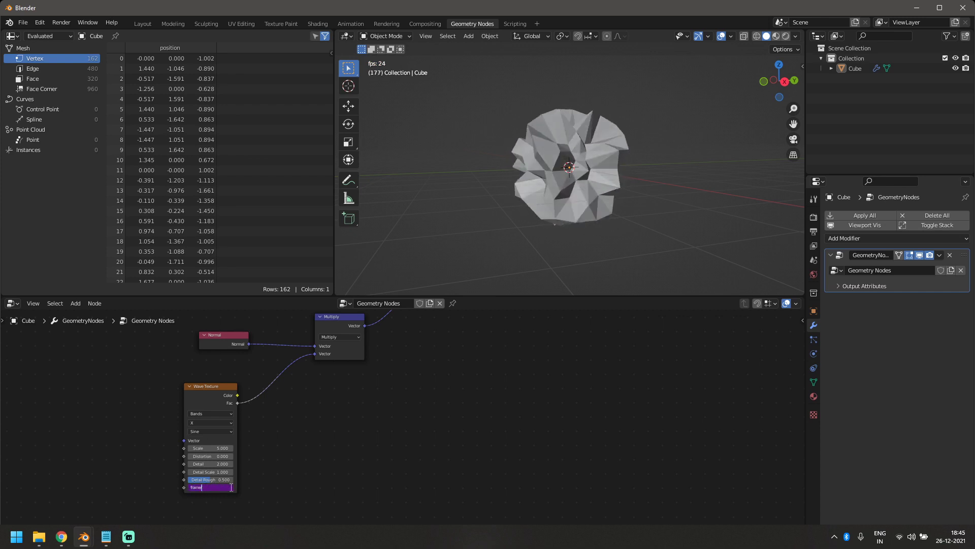
key("BackSpace")
key("BackSpace")
type("20")
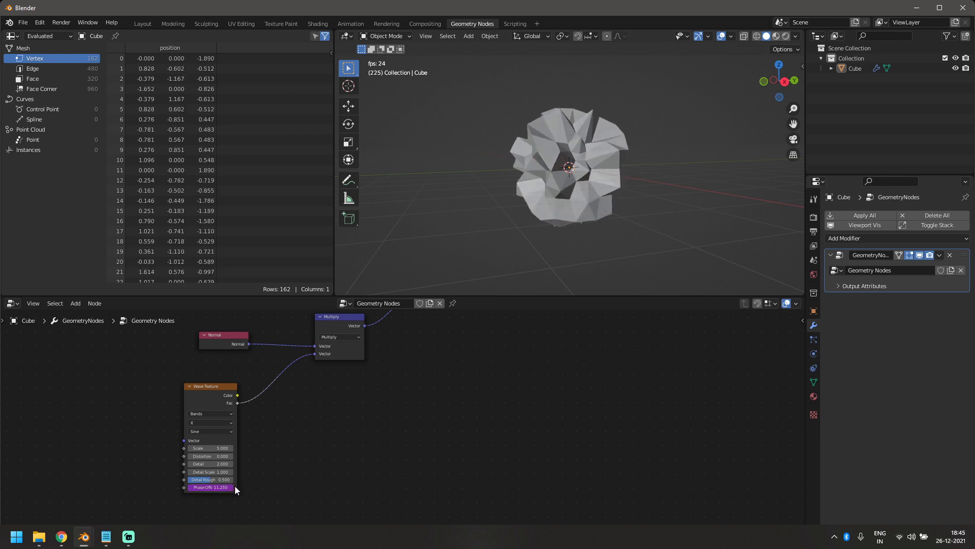
Change the Wave Texture's phase offset driver to frame/10 and move the Normal, Wave Texture and Multiply nodes farther from Set Position
key("ctrl+a")
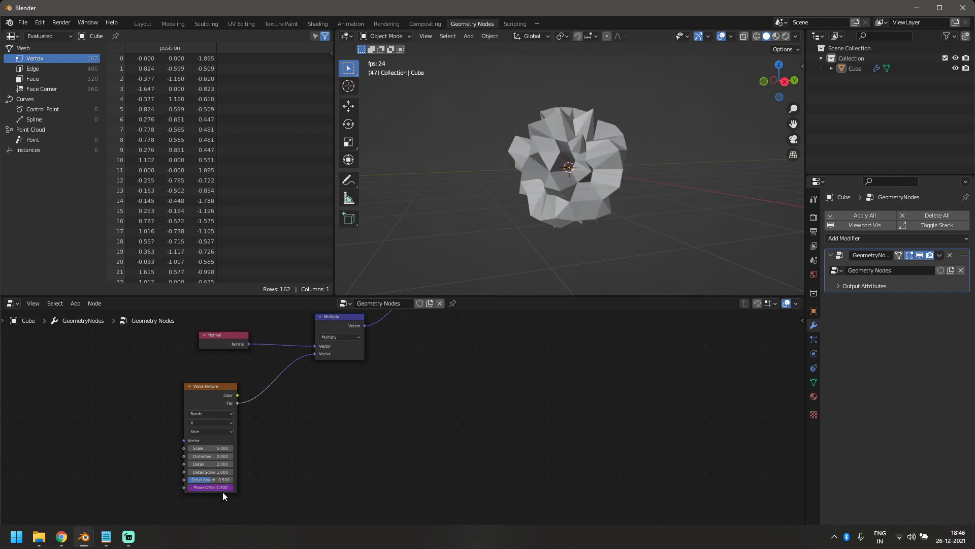
key("Return")
key("Home")
left_click_drag(204, 392, 366, 487)
left_click_drag(328, 406, 213, 438)
left_click(282, 456)
middle_click_drag(294, 454, 343, 431)
Duplicate the Multiply node and insert the copy on the link between the original and the Set Position node's Offset
scroll(328, 445, "up", 2)
left_click(263, 436)
key("shift+d")
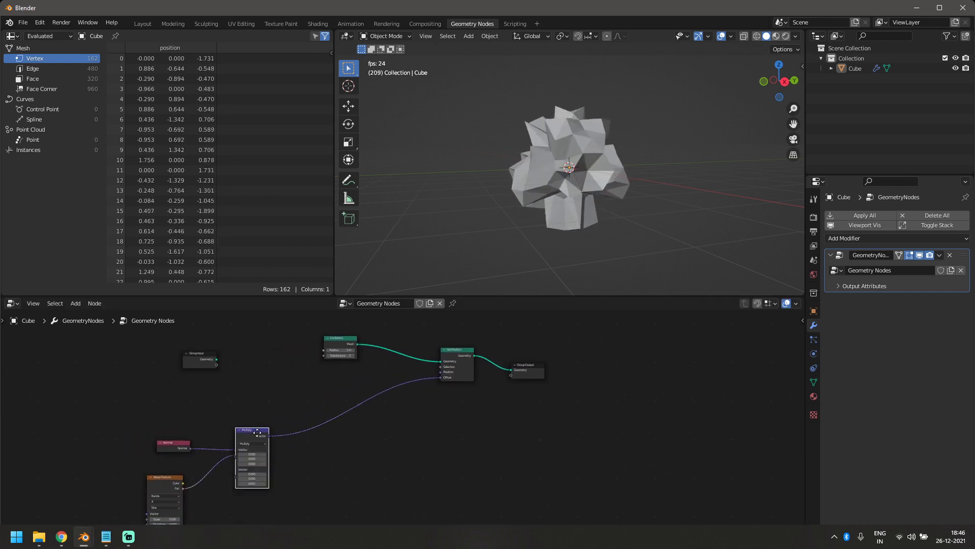
left_click(332, 426)
Add a Random Value node below the two Multiply nodes
middle_click_drag(399, 480, 414, 465)
scroll(396, 462, "up", 1)
key("shift+a")
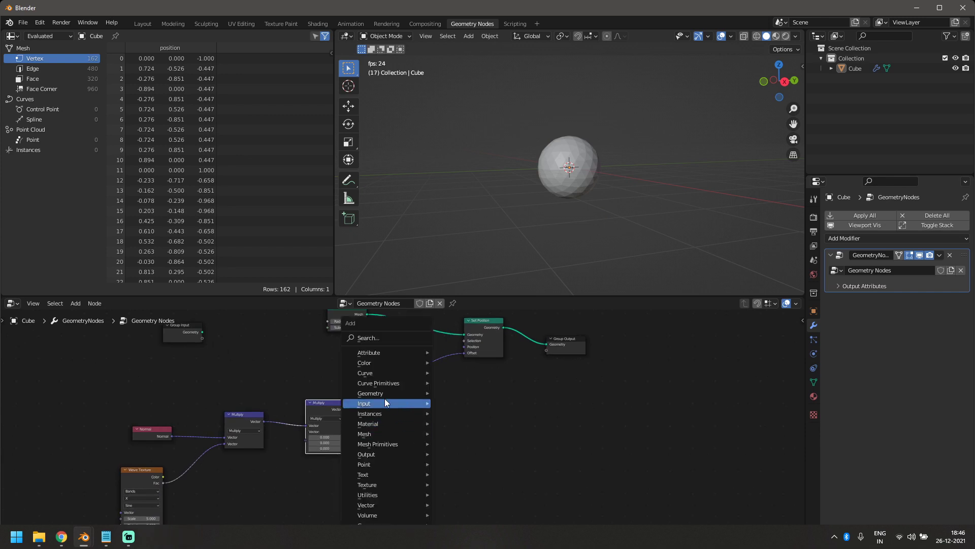
left_click(392, 338)
type("rand")
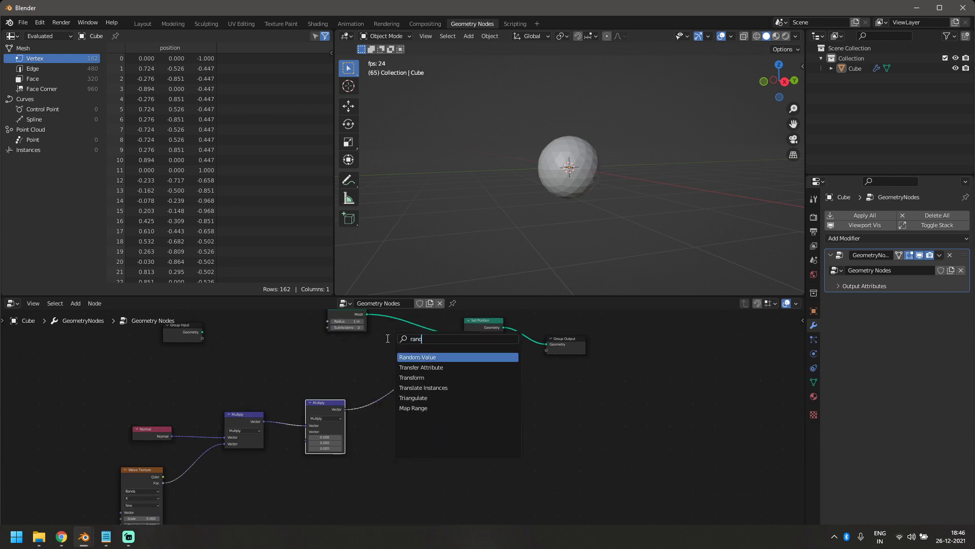
key("Return")
left_click(244, 473)
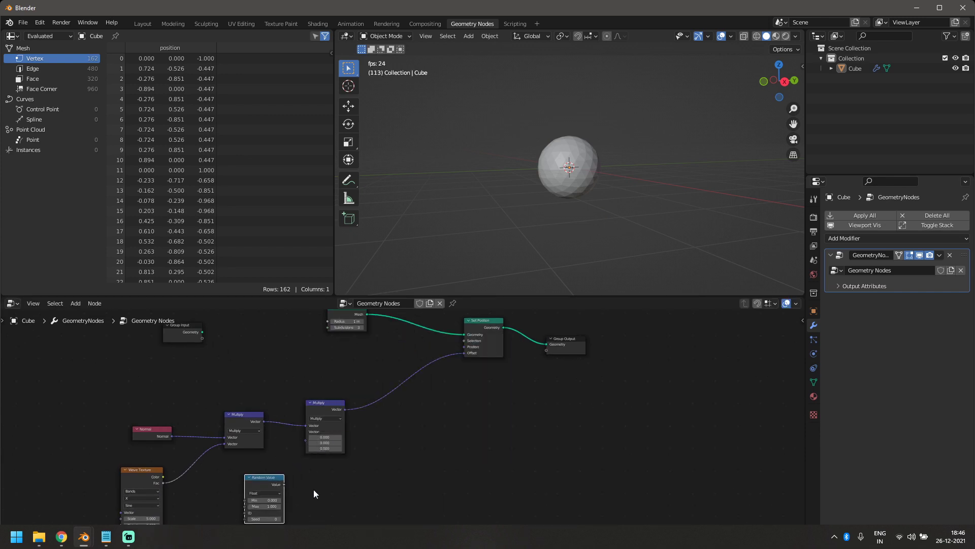
Switch the Random Value node to Vector and feed its Value into the second Multiply node's second vector
middle_click_drag(313, 492, 345, 427)
scroll(324, 449, "up", 3)
left_click(275, 430)
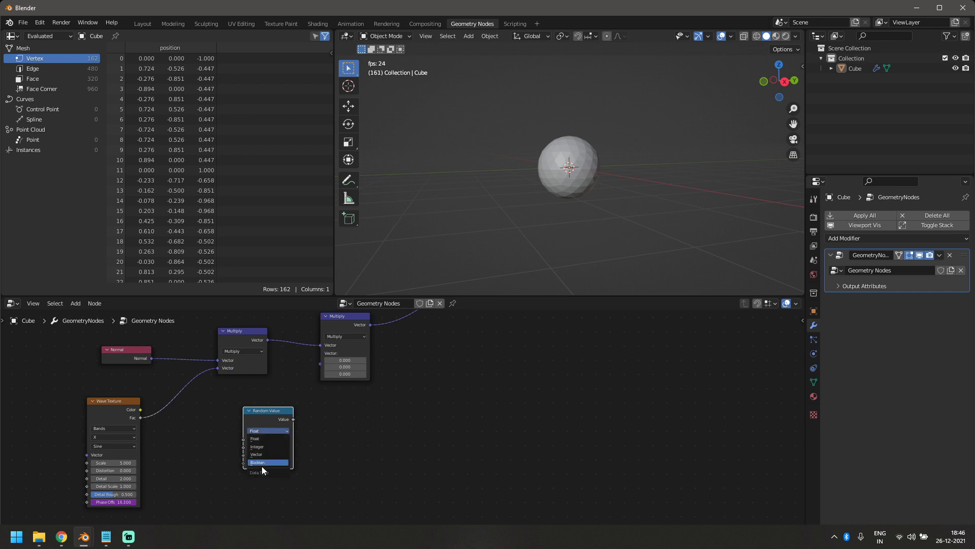
left_click(264, 454)
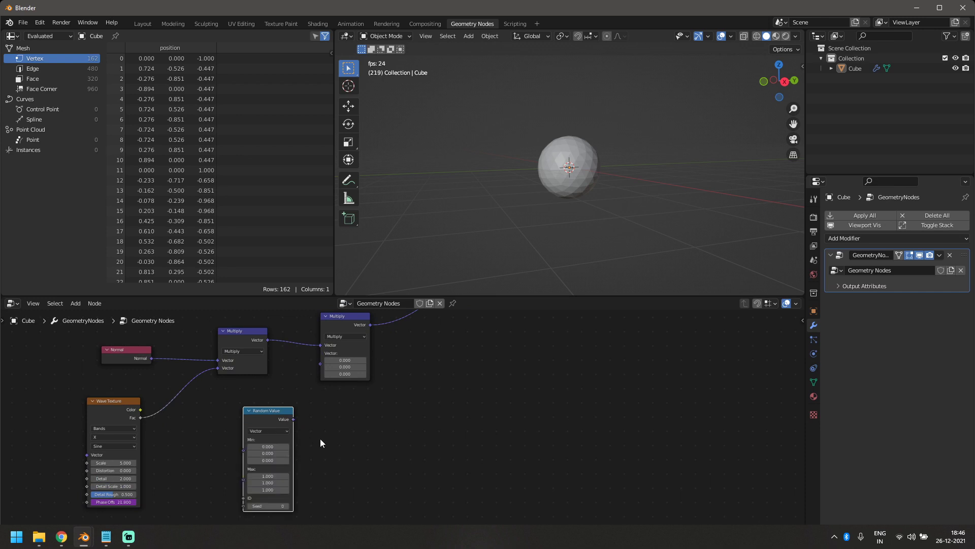
middle_click_drag(320, 437, 304, 453)
left_click_drag(267, 435, 290, 380)
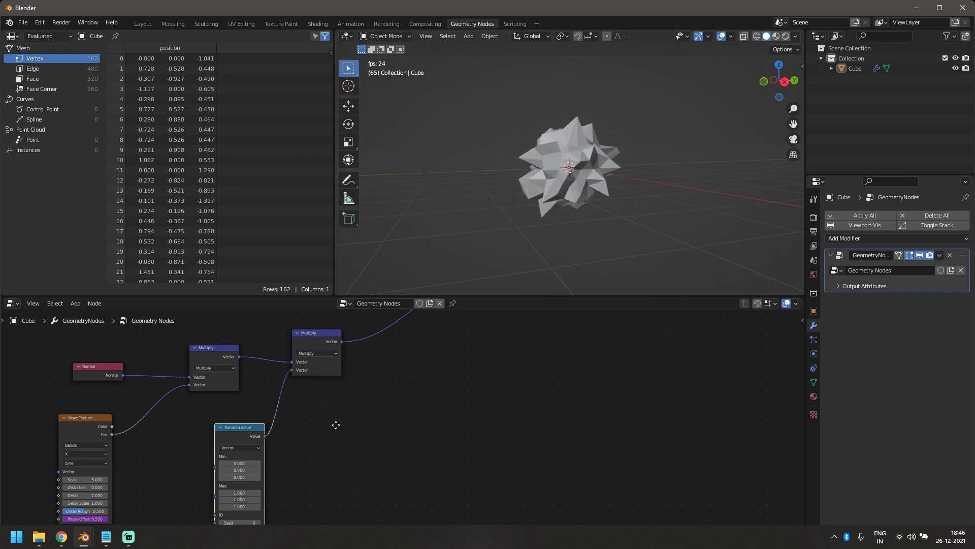
Move the Group Output node away from Set Position to make room for more nodes, and inspect the deforming mesh
middle_click_drag(336, 426, 366, 399)
mouse_move(549, 198)
middle_mouse_down()
mouse_move(520, 226)
mouse_move(562, 209)
middle_mouse_up()
scroll(536, 210, "up", 3)
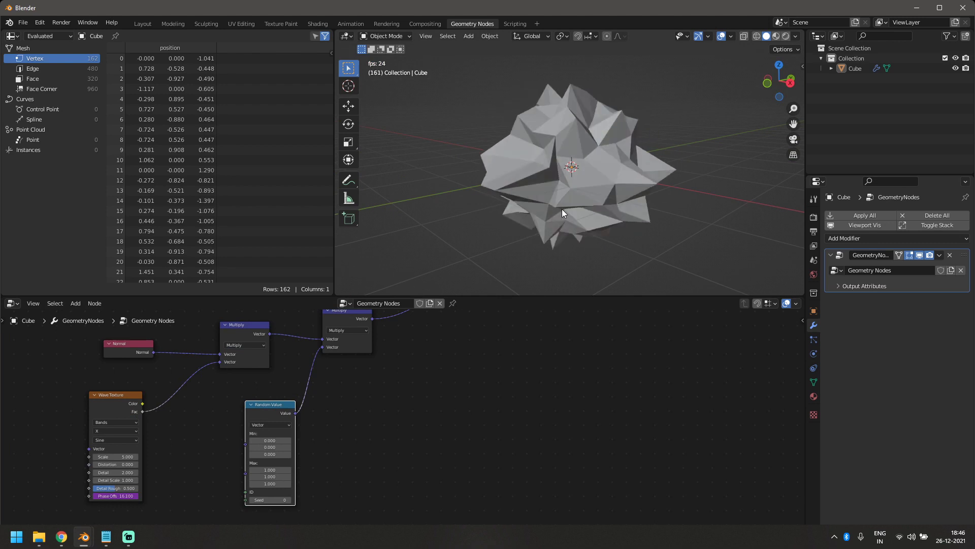
scroll(410, 431, "down", 3)
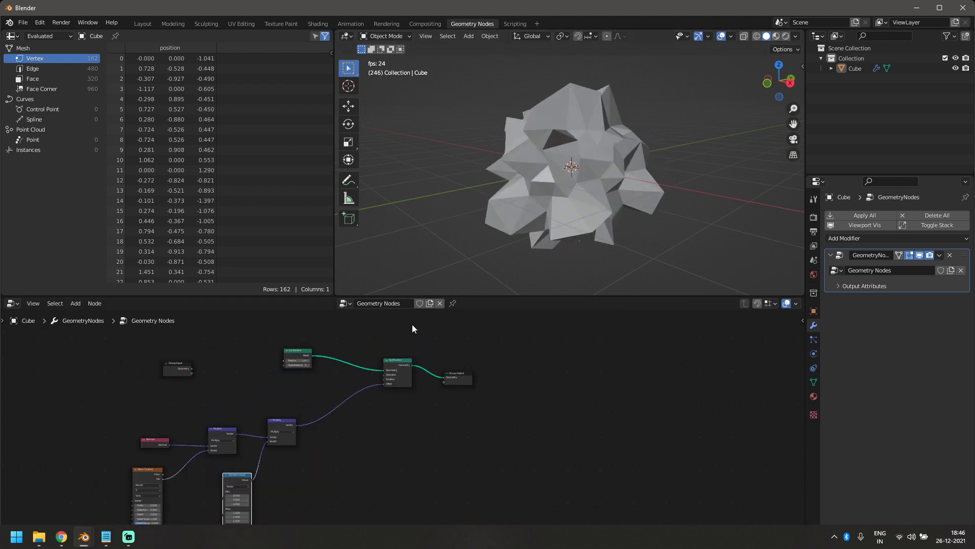
left_click_drag(459, 373, 624, 358)
middle_click_drag(518, 417, 510, 449)
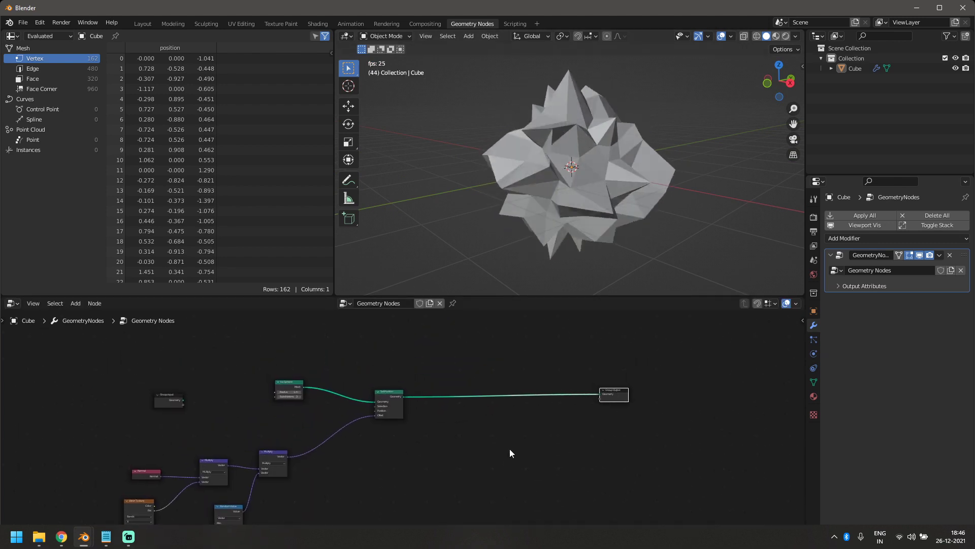
middle_click_drag(590, 170, 616, 178)
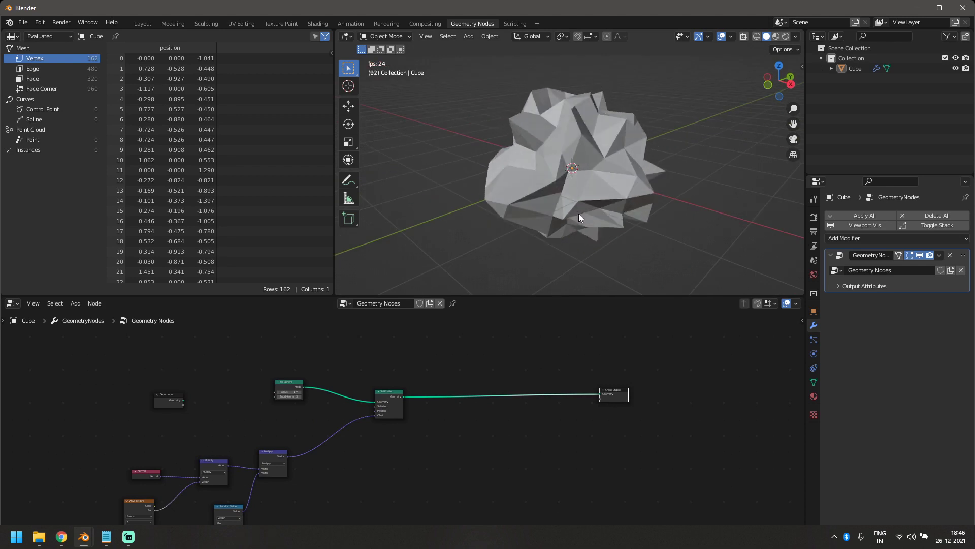
middle_click_drag(580, 218, 651, 212)
scroll(460, 431, "up", 2)
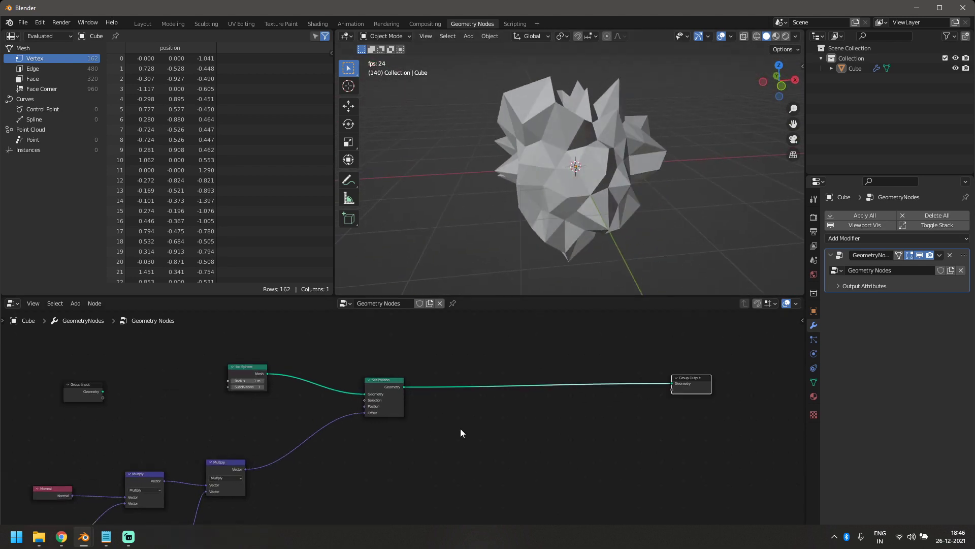
Add an Instance on Points node below the link between Set Position and Group Output
middle_click_drag(460, 432, 431, 406)
key("shift+a")
left_click(465, 336)
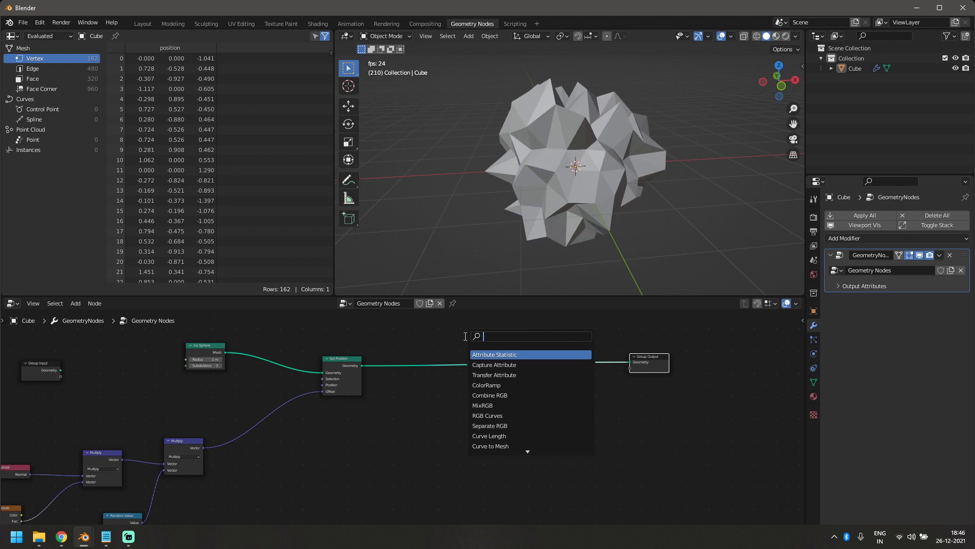
type("in")
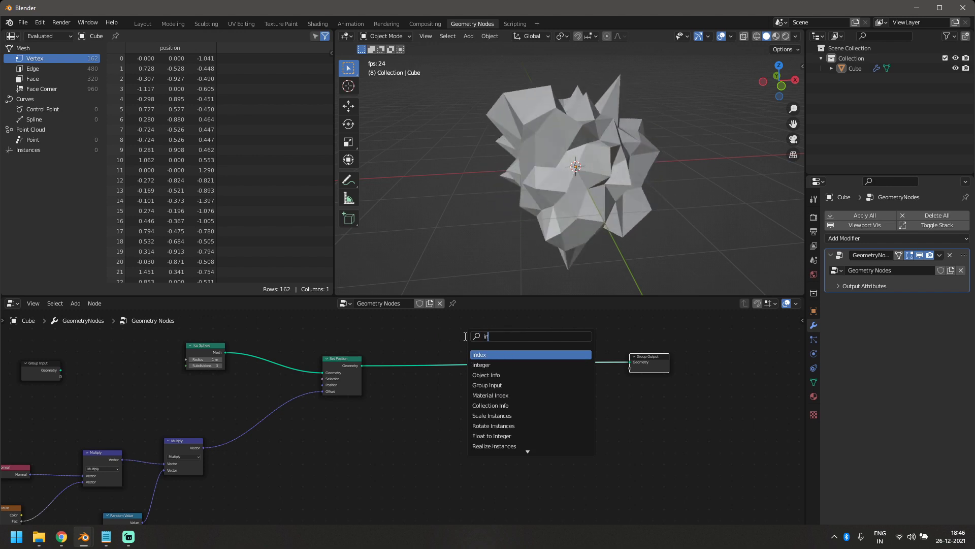
type("sta")
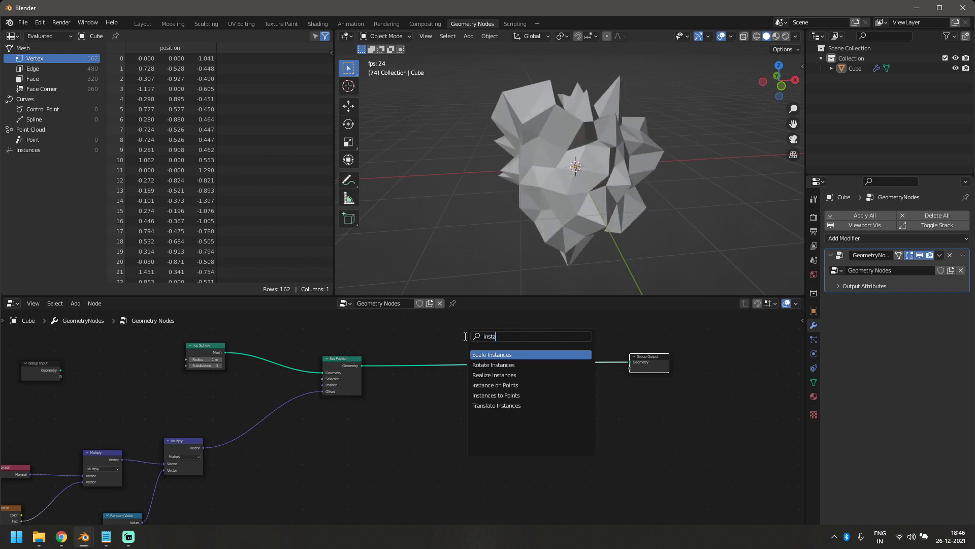
key("Down")
key("Down")
key("Down")
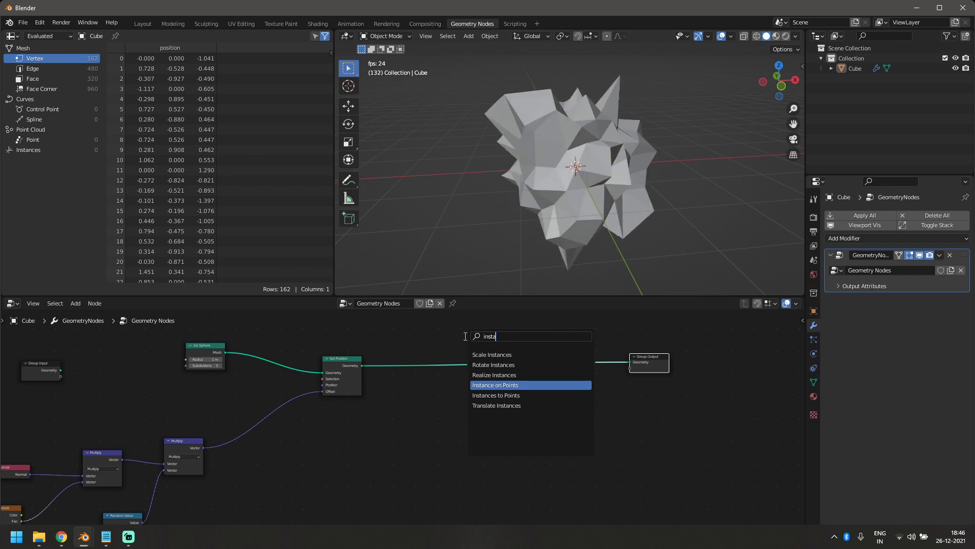
key("Return")
left_click(407, 447)
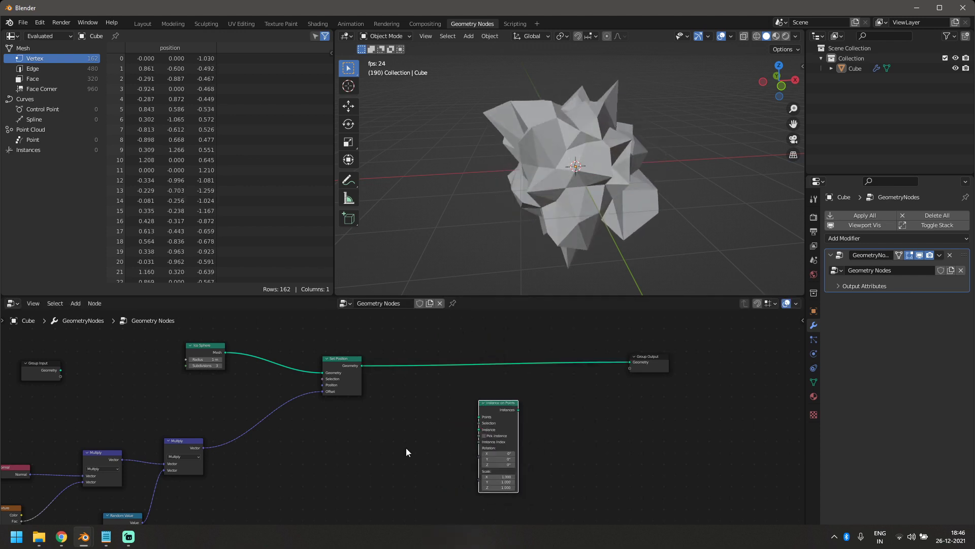
Insert a Join Geometry node before Group Output and wire Instance on Points between Set Position's Geometry and the Join Geometry input
middle_click_drag(406, 447, 344, 464)
middle_click_drag(541, 430, 524, 440)
key("shift+a")
left_click(522, 339)
type("join")
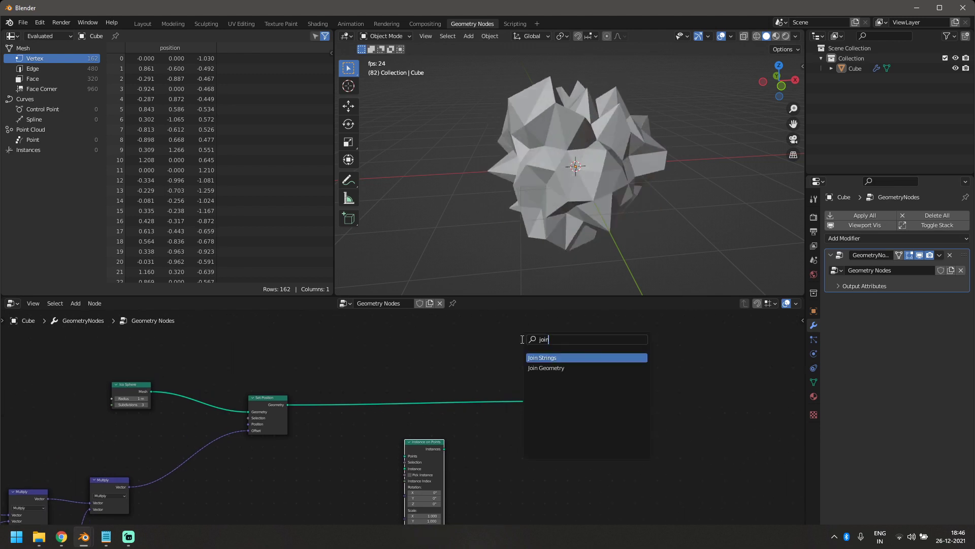
left_click(518, 394)
middle_click_drag(488, 496, 463, 476)
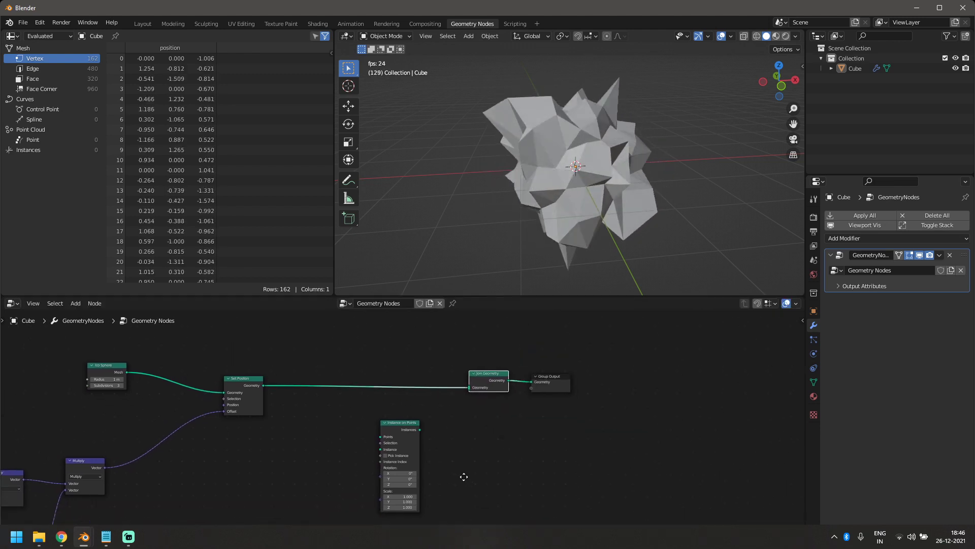
left_click_drag(262, 386, 381, 437)
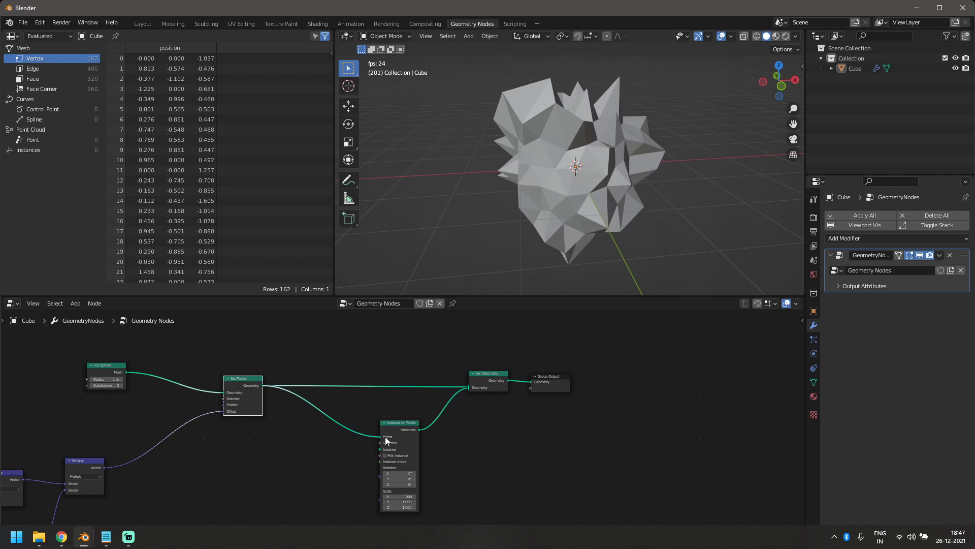
Duplicate the Ico Sphere node and connect the copy's Mesh to the Instance input of Instance on Points
middle_click_drag(283, 494, 363, 440)
scroll(324, 455, "down", 3)
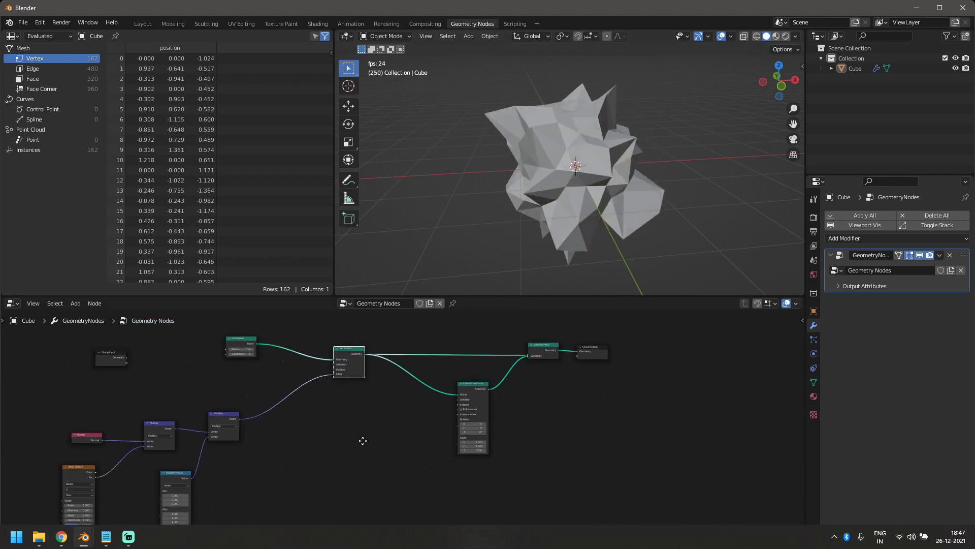
key("shift+d")
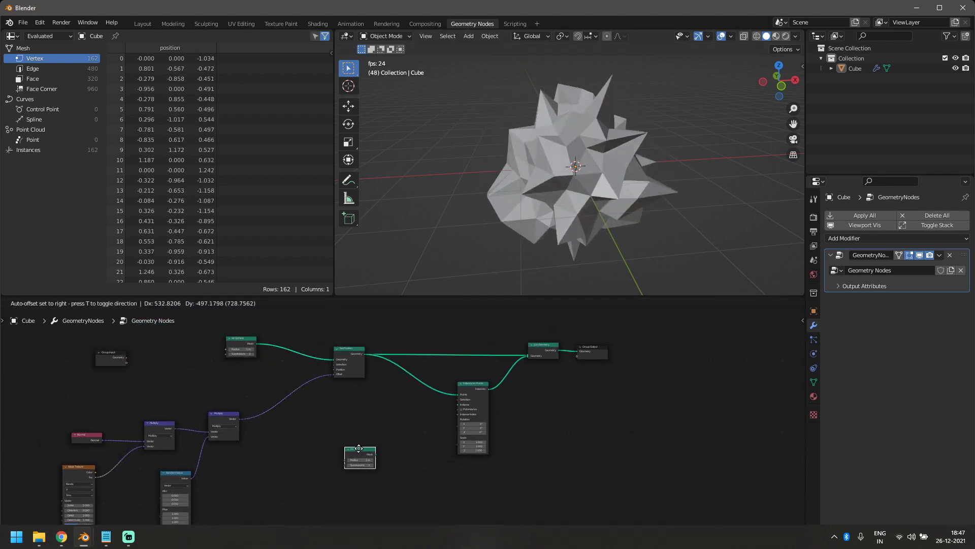
left_click(358, 449)
scroll(428, 465, "up", 1)
scroll(377, 464, "up", 1)
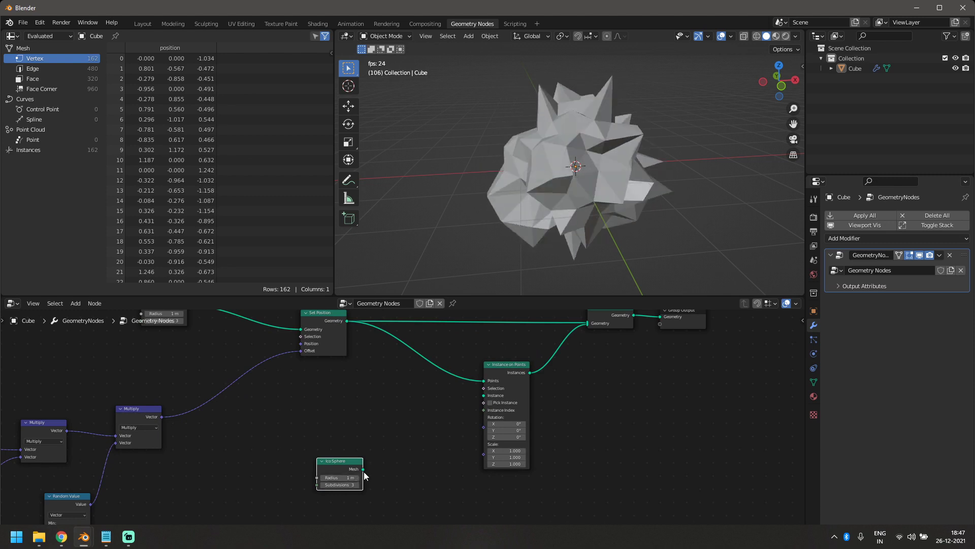
left_click_drag(363, 470, 484, 396)
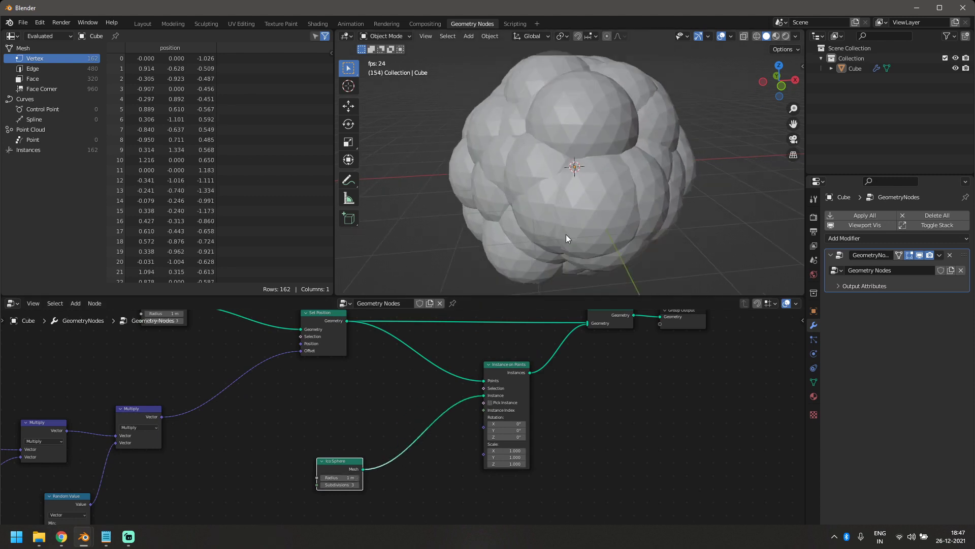
Set the duplicated Ico Sphere's radius to 0.1 m and reduce it further to 0.05 m
middle_click_drag(566, 235, 521, 245)
middle_click_drag(577, 233, 572, 233)
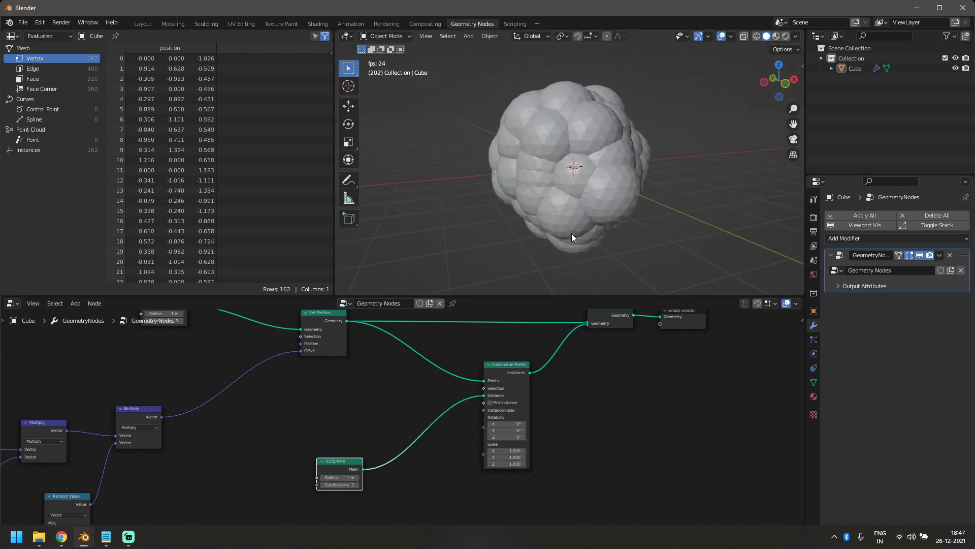
scroll(418, 434, "up", 2)
left_click(347, 429)
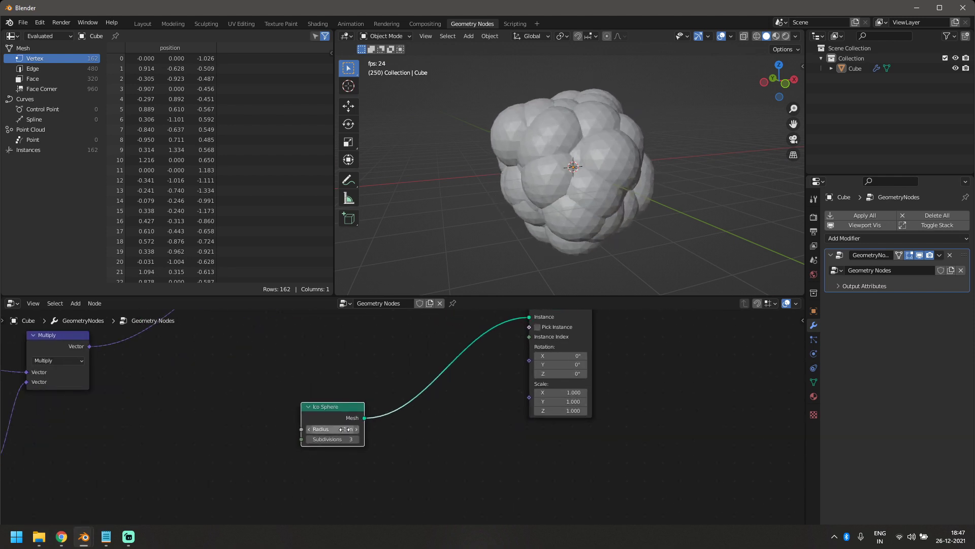
type("0.1")
key("Return")
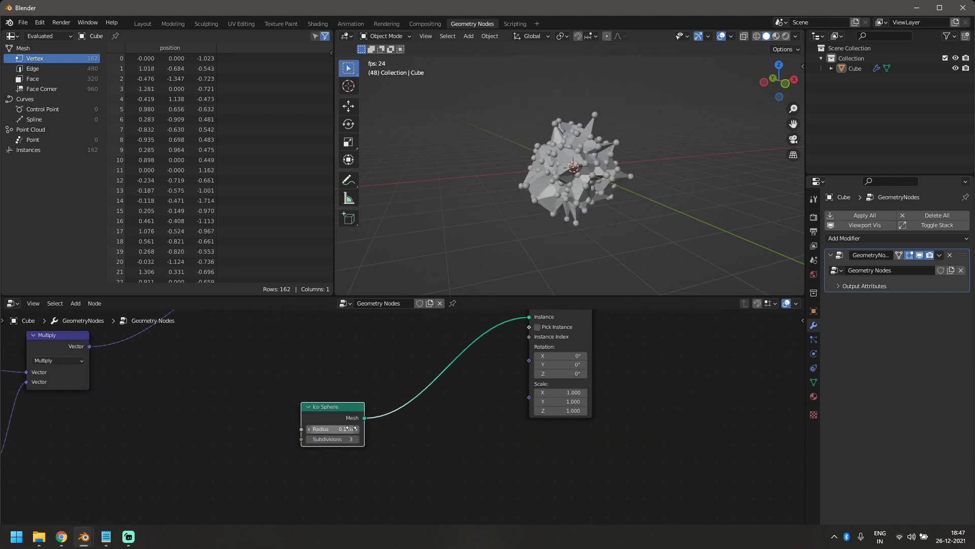
scroll(491, 243, "up", 5)
middle_click_drag(490, 241, 563, 242)
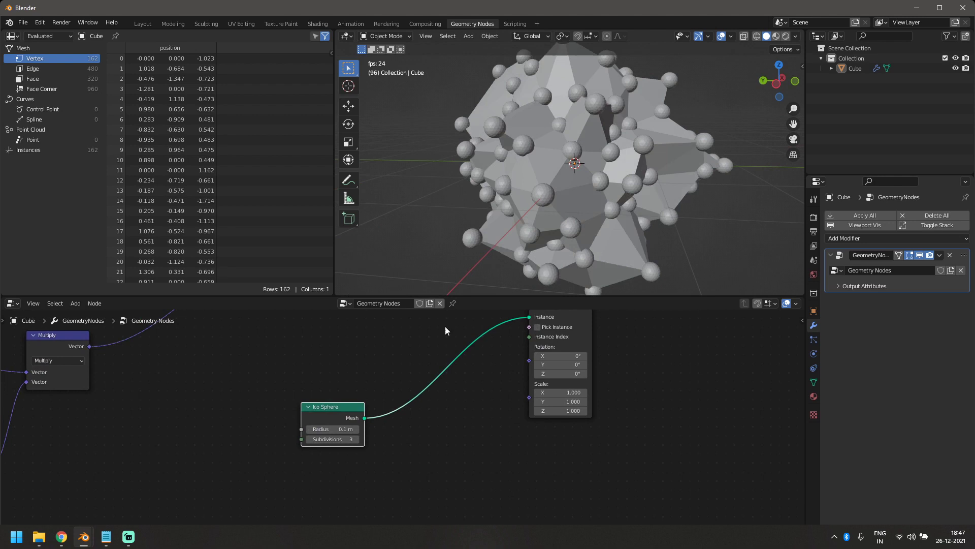
left_click_drag(346, 430, 331, 430)
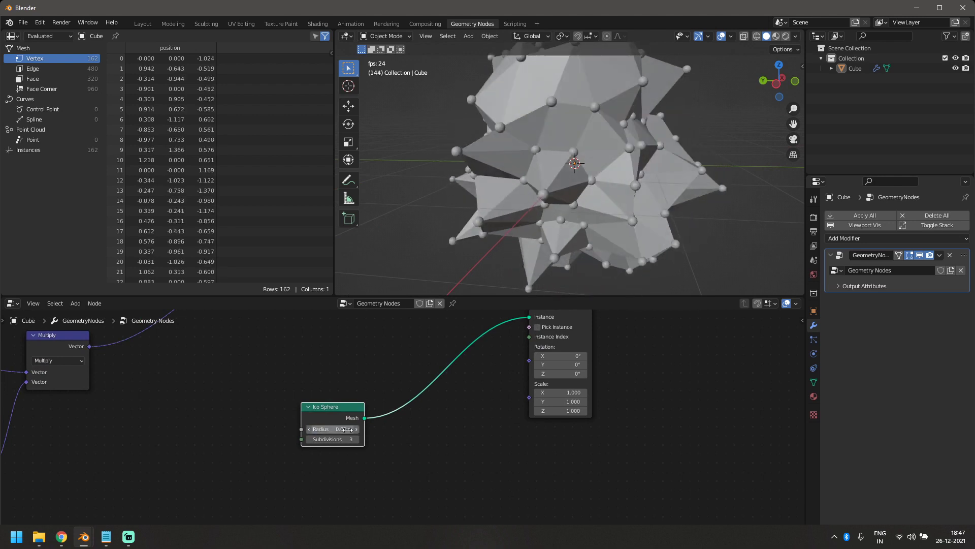
Insert a Set Shade Smooth node between the duplicated Ico Sphere and Instance on Points, and inspect the instanced spheres
middle_click_drag(584, 193, 456, 184)
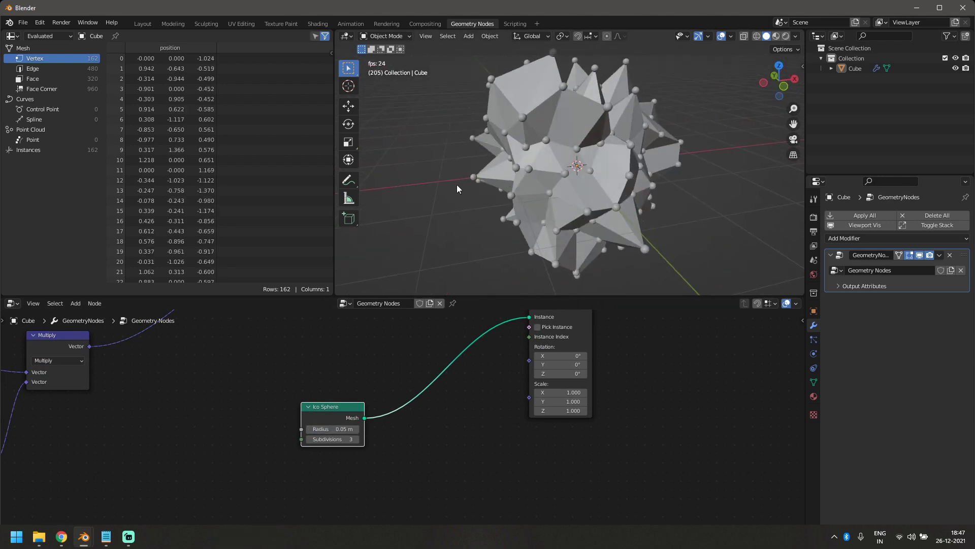
scroll(444, 240, "up", 5)
middle_click_drag(440, 314, 376, 369)
key("shift+a")
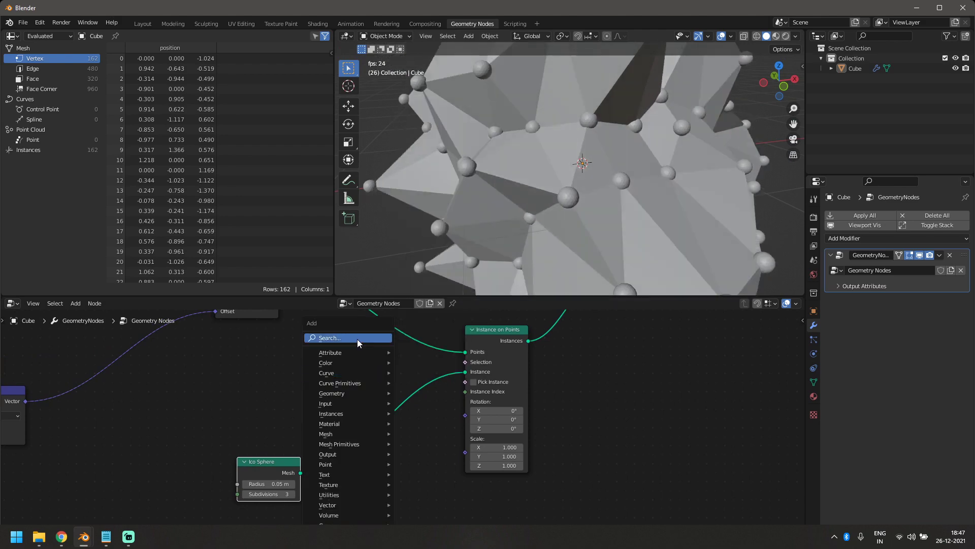
left_click(357, 339)
type("shade")
key("Return")
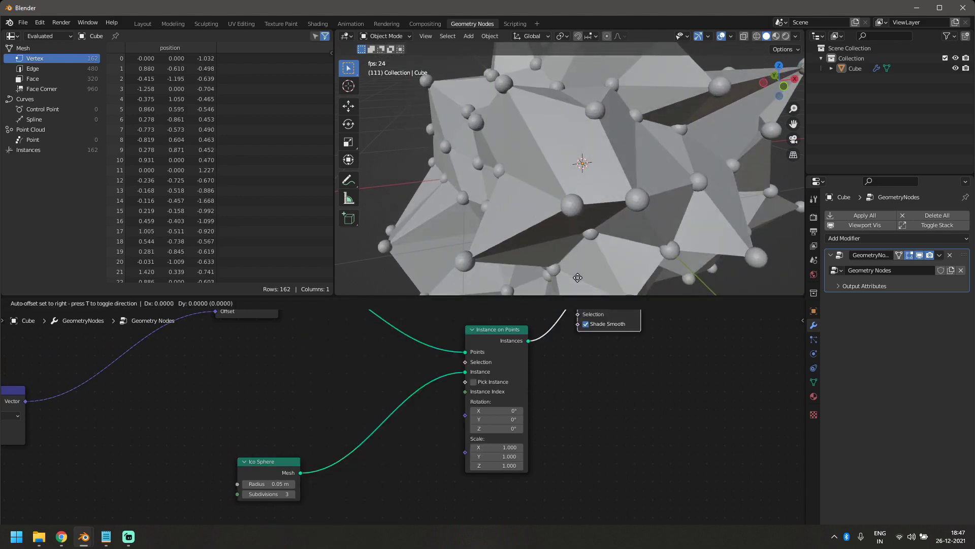
left_click(364, 397)
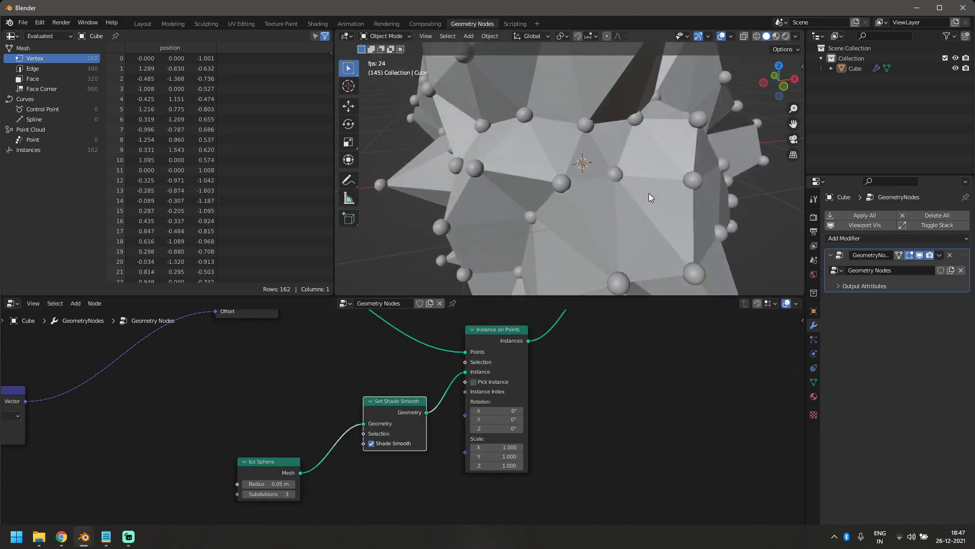
middle_click_drag(648, 193, 619, 228)
scroll(605, 213, "down", 5)
scroll(353, 386, "down", 4)
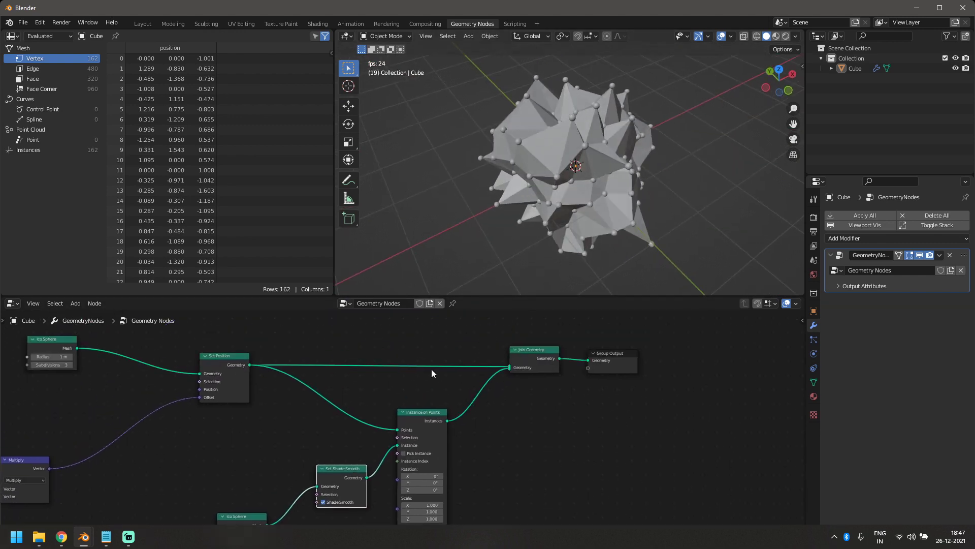
Inspect the instanced spheres and rearrange the Set Position and Join Geometry nodes to free space around their link
scroll(486, 121, "up", 5)
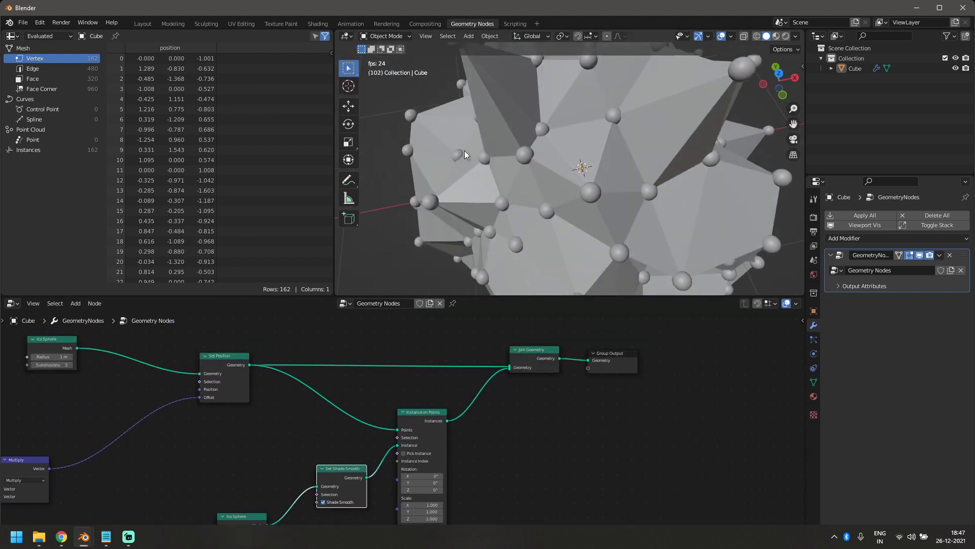
scroll(587, 172, "down", 5)
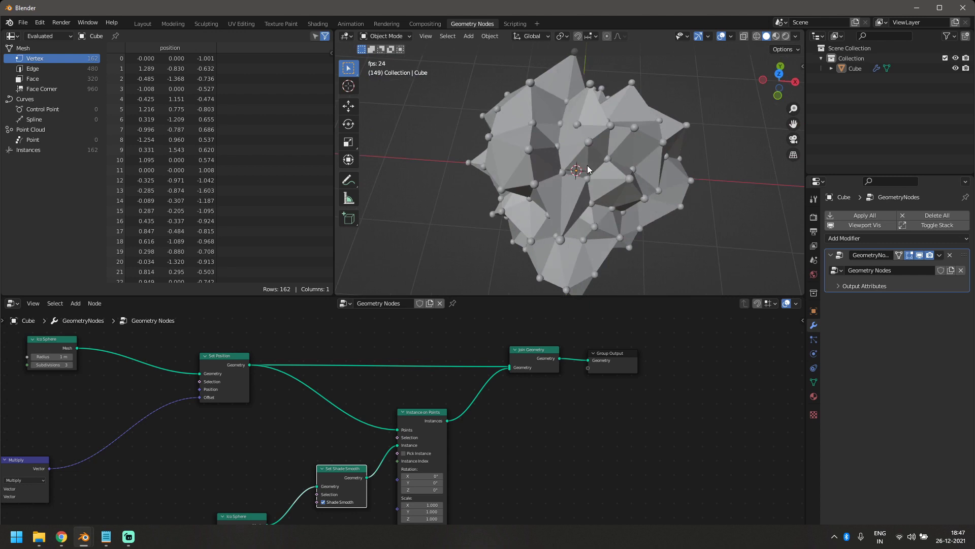
scroll(386, 333, "down", 1)
middle_click_drag(387, 329, 341, 365)
left_click_drag(468, 403, 476, 363)
middle_click_drag(322, 375, 349, 419)
mouse_move(252, 457)
left_mouse_down()
mouse_move(254, 409)
mouse_move(238, 468)
left_mouse_up()
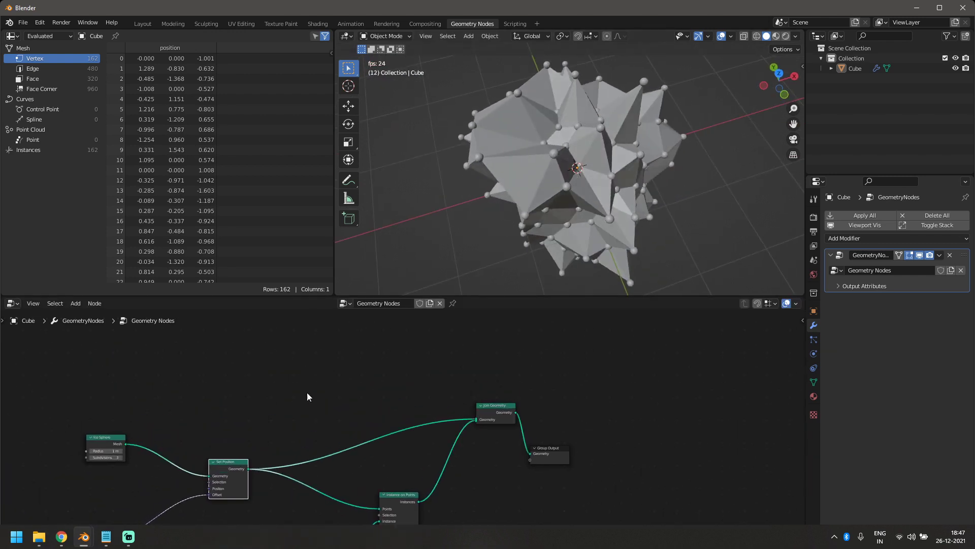
Add a Mesh to Curve node, feed it Set Position's Geometry and connect its Curve output to Join Geometry
middle_click_drag(331, 360, 335, 374)
key("shift+a")
type("me")
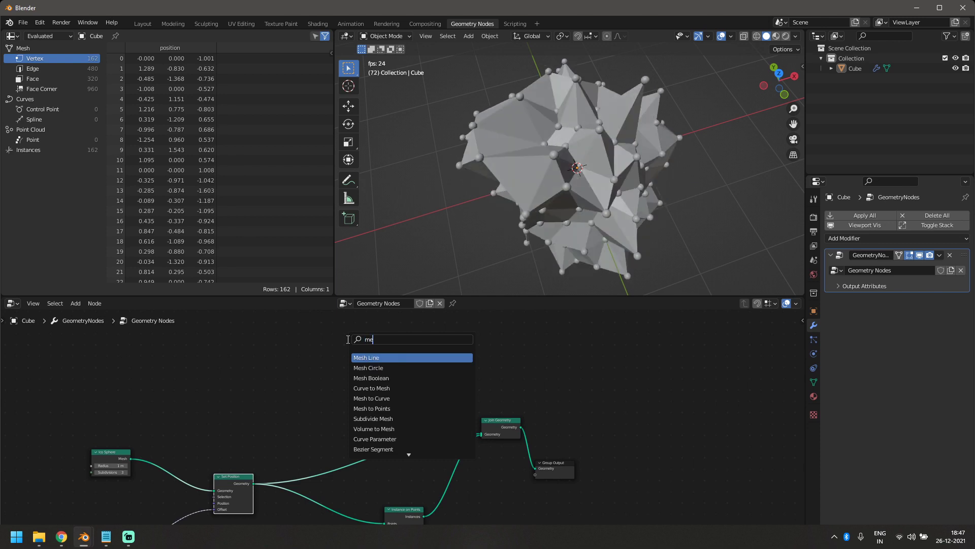
type("sh to cur")
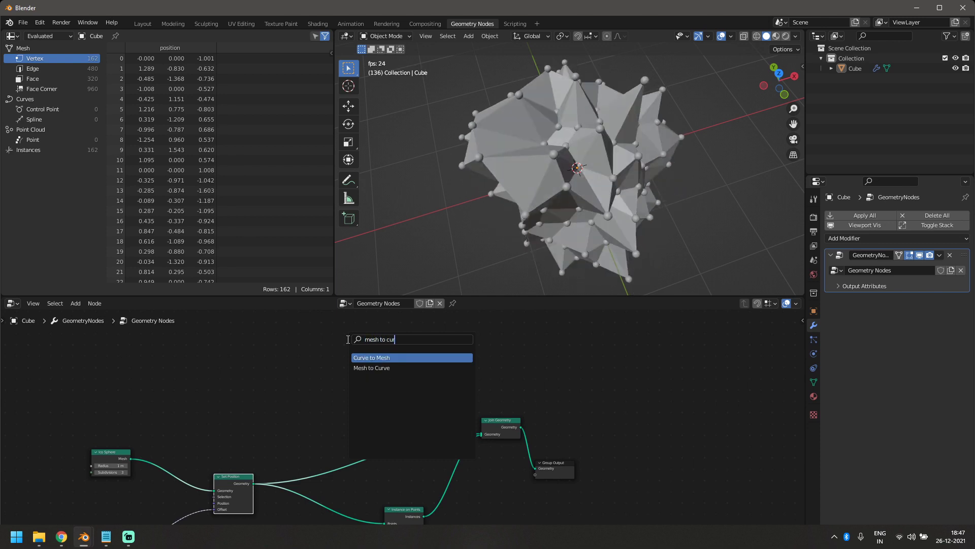
key("Return")
left_click(300, 422)
middle_click_drag(258, 449, 245, 423)
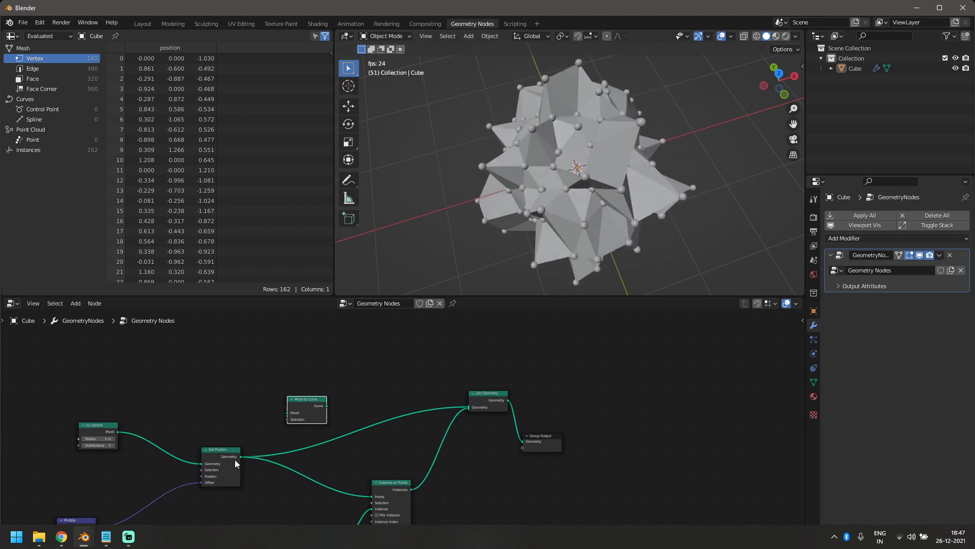
left_click_drag(242, 456, 467, 408)
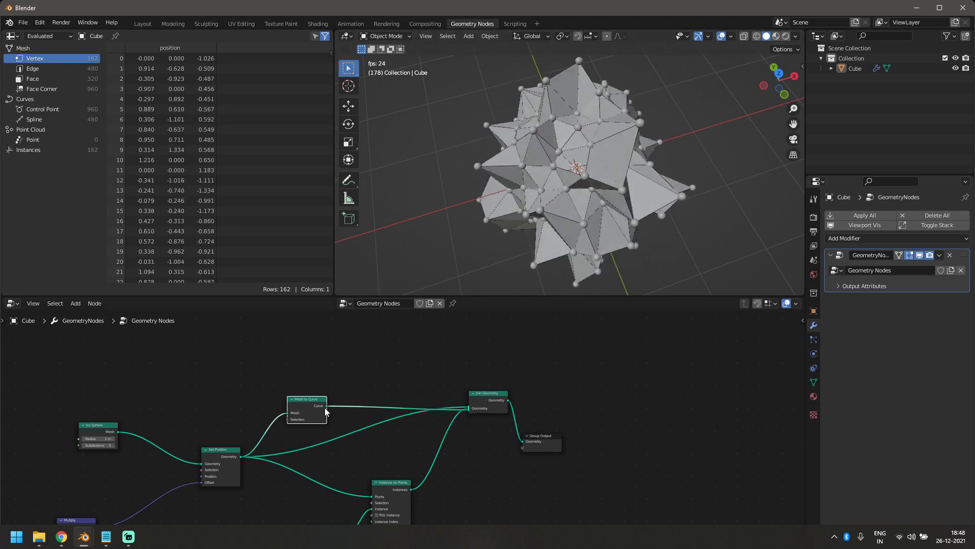
Preview the Mesh to Curve output directly in Group Output, and restore the Join Geometry connection to Group Output
left_click_drag(328, 407, 523, 441)
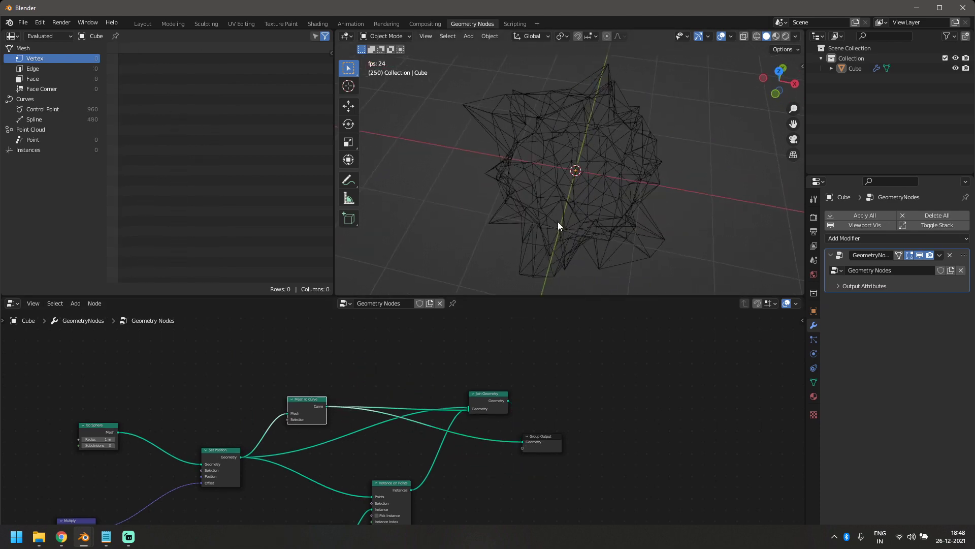
middle_click_drag(606, 166, 546, 214)
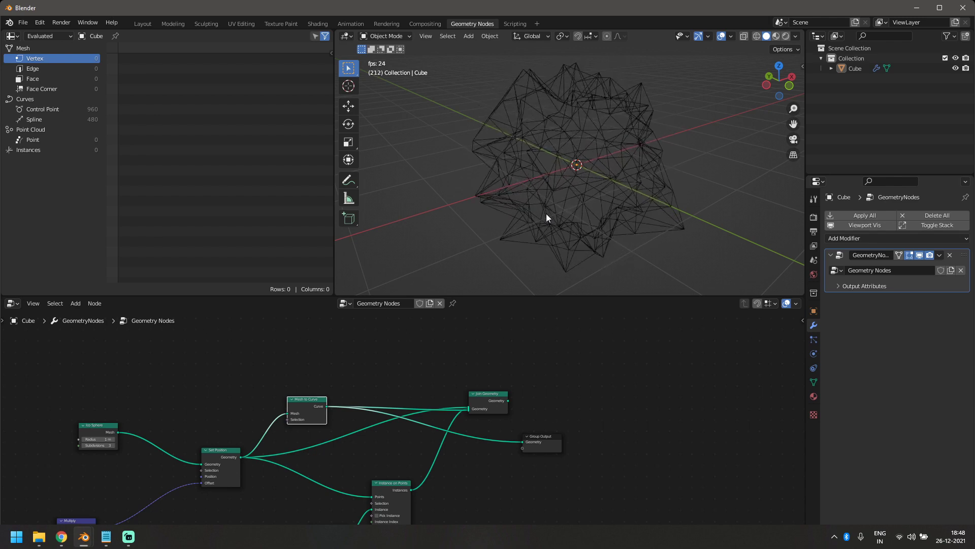
left_click_drag(510, 403, 650, 451)
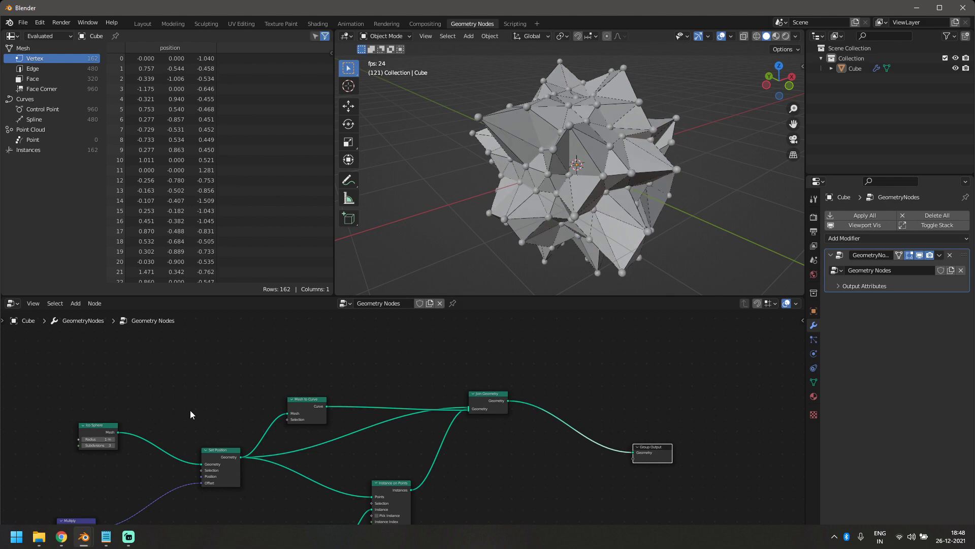
Insert a Curve to Mesh node between Mesh to Curve and Join Geometry
left_click_drag(305, 401, 266, 401)
key("shift+a")
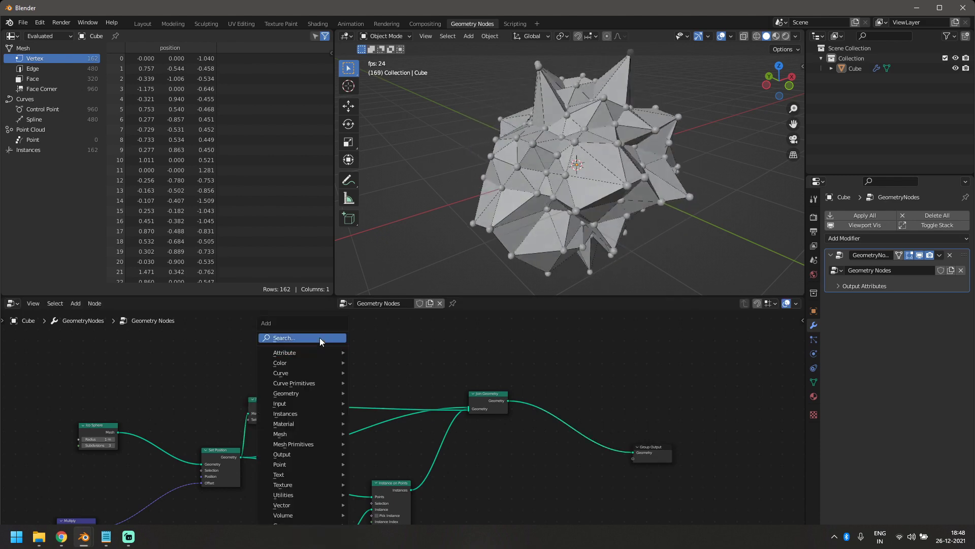
type("cube")
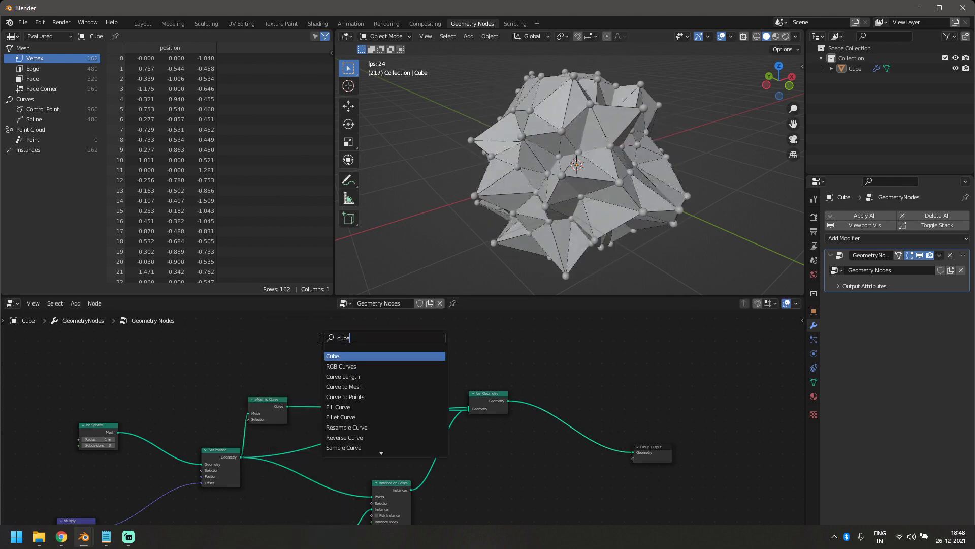
key("BackSpace")
key("BackSpace")
type("rv")
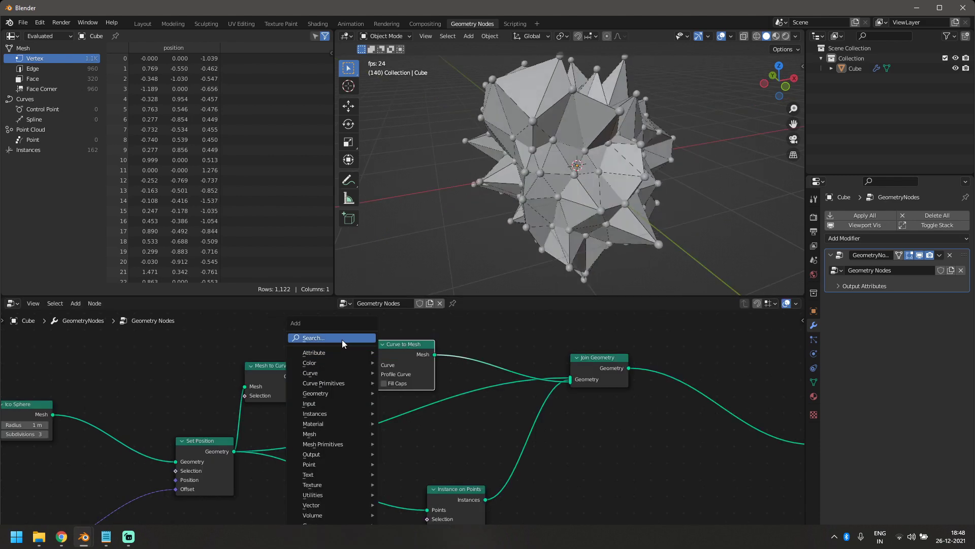
Add a Curve Circle node and connect its Curve output to the Profile Curve input of Curve to Mesh
left_click(342, 340)
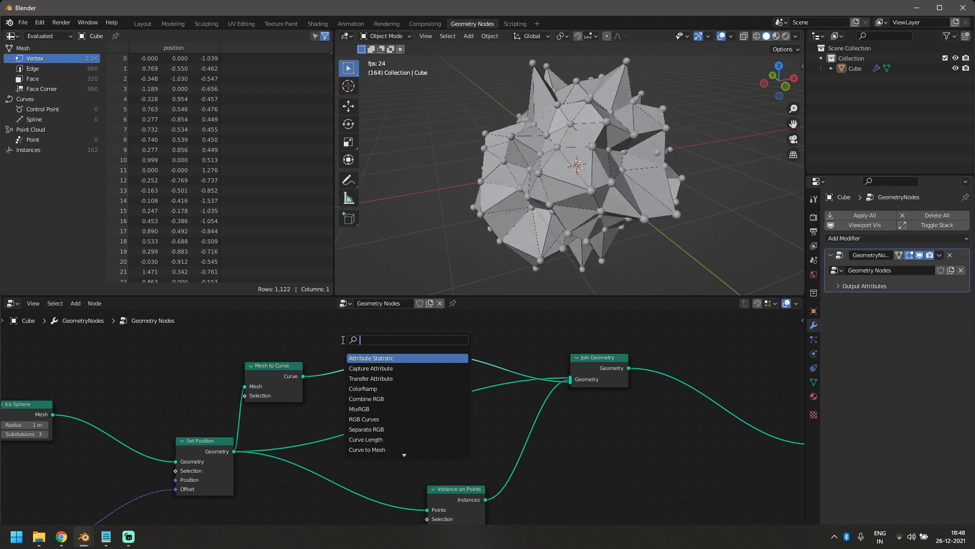
type("cuve")
key("BackSpace")
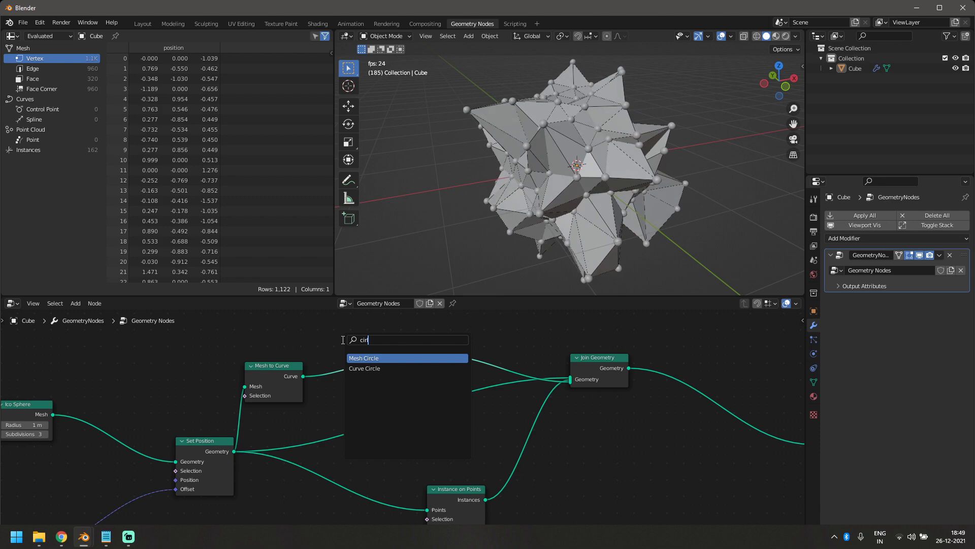
key("Down")
key("Return")
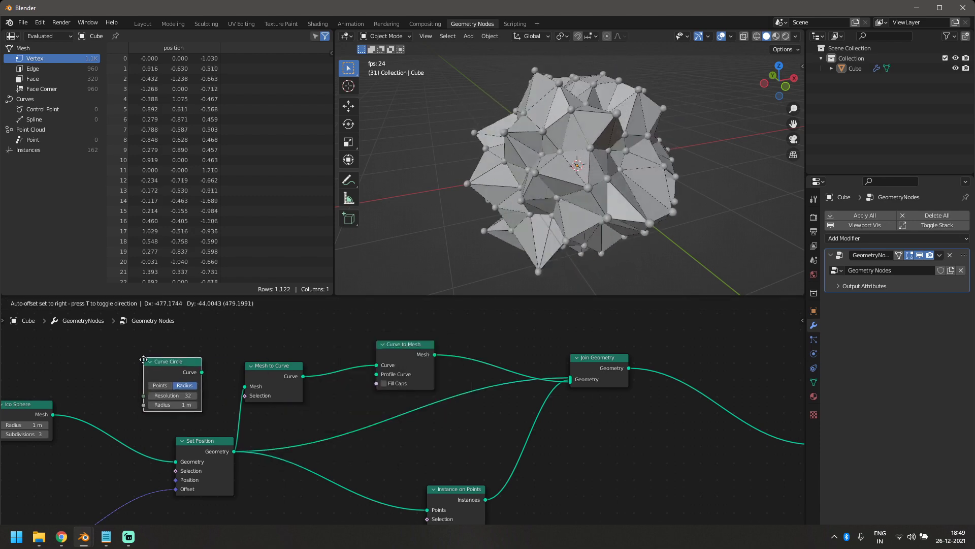
left_click(143, 365)
left_click_drag(200, 378, 376, 375)
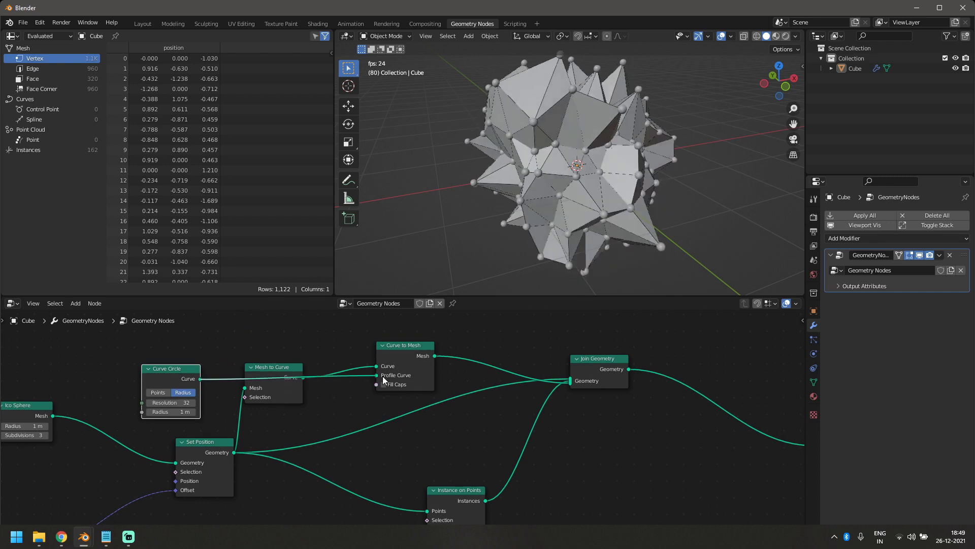
Set the Curve Circle's radius to 0.01 m and inspect the thin edge tubes on the mesh
scroll(560, 197, "down", 5)
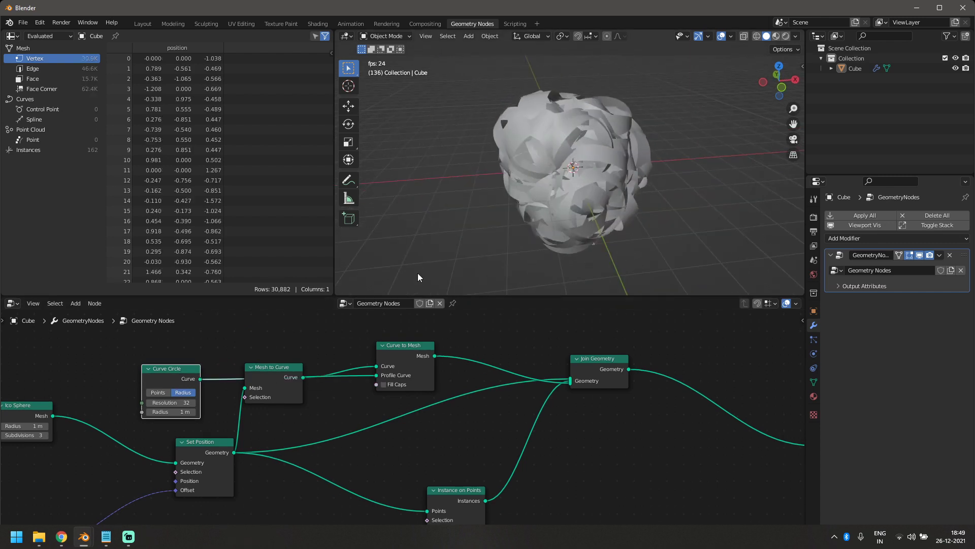
scroll(261, 422, "up", 2)
left_click_drag(224, 394, 173, 393)
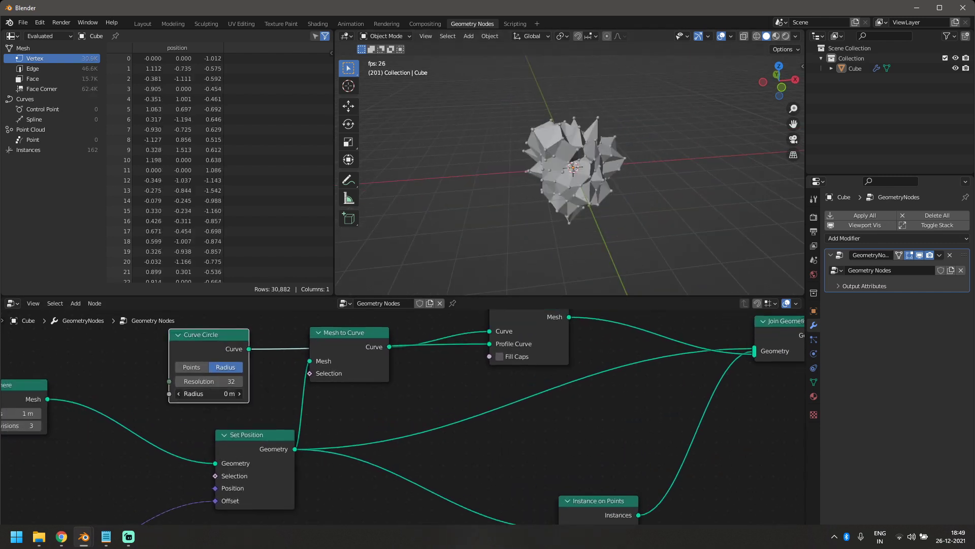
left_click(220, 394)
type("0")
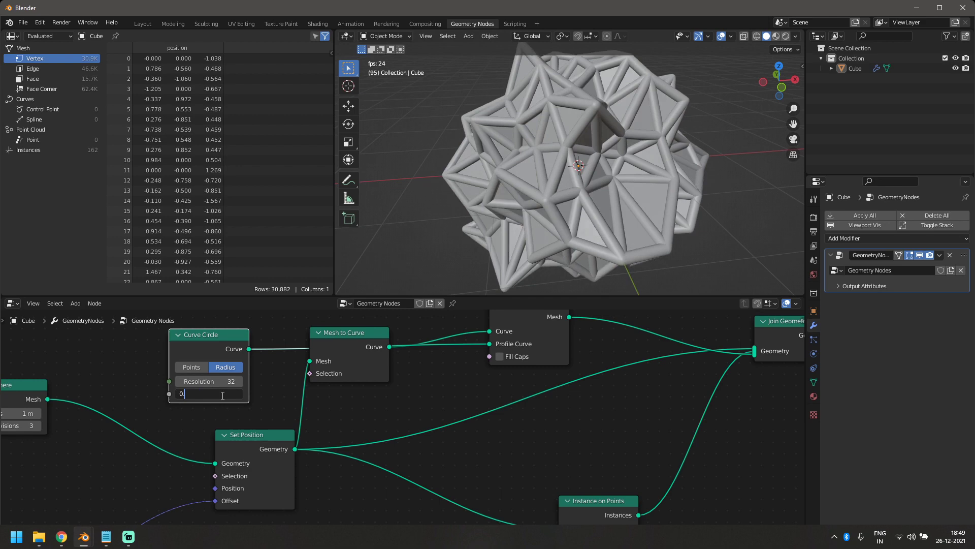
type(".01")
key("Return")
scroll(468, 203, "up", 5)
middle_click_drag(468, 203, 498, 212)
scroll(578, 198, "down", 6)
Move the Mesh to Curve node below the Curve Circle link and set the Curve Circle's resolution to 10
middle_click_drag(425, 392, 402, 431)
left_click_drag(322, 383, 349, 434)
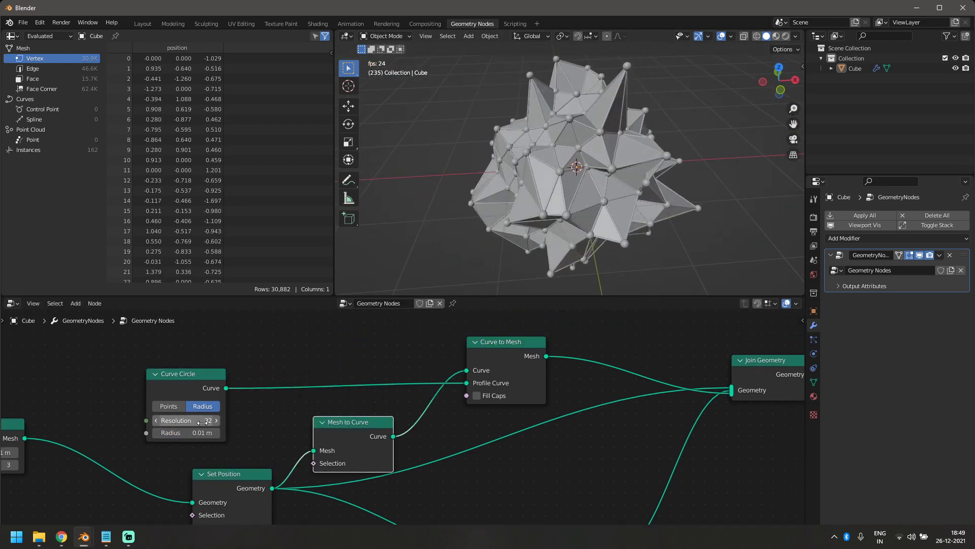
left_click_drag(201, 423, 210, 420)
middle_click_drag(447, 246, 551, 182)
Move Join Geometry farther from Curve to Mesh and insert a Set Material node on the link between them
scroll(593, 460, "down", 4)
middle_click_drag(594, 460, 364, 489)
left_click_drag(458, 414, 574, 424)
middle_click_drag(429, 370, 487, 393)
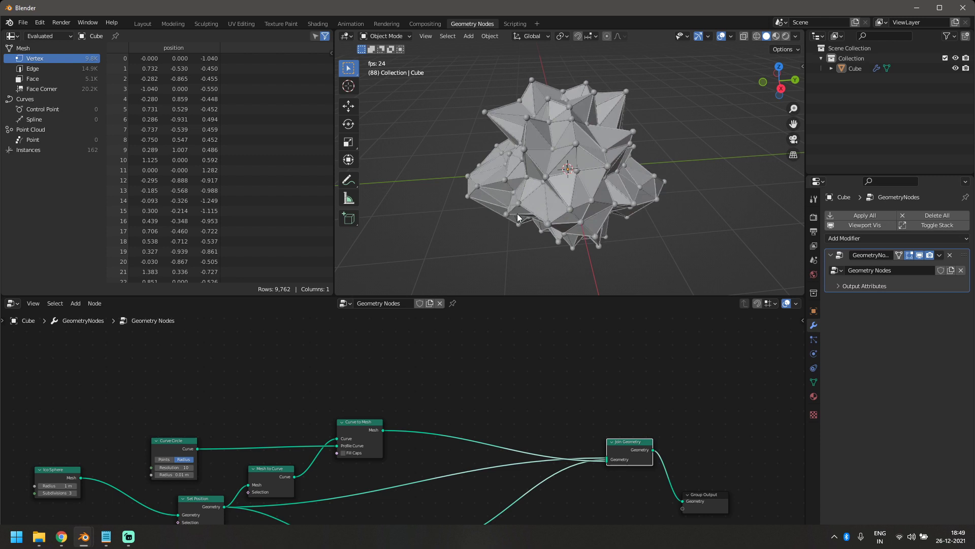
middle_click_drag(526, 428, 517, 423)
key("shift+a")
left_click(464, 337)
type("set")
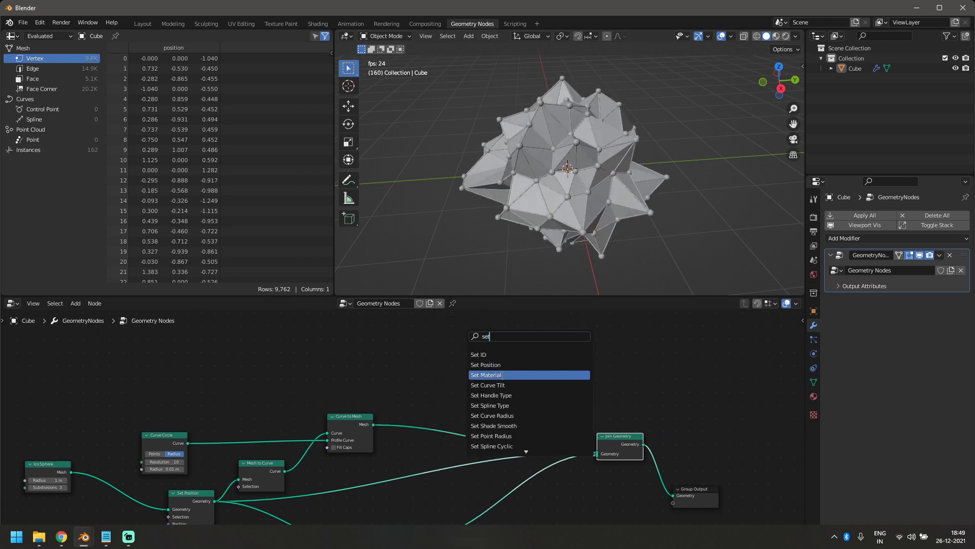
left_click(501, 375)
left_click(442, 398)
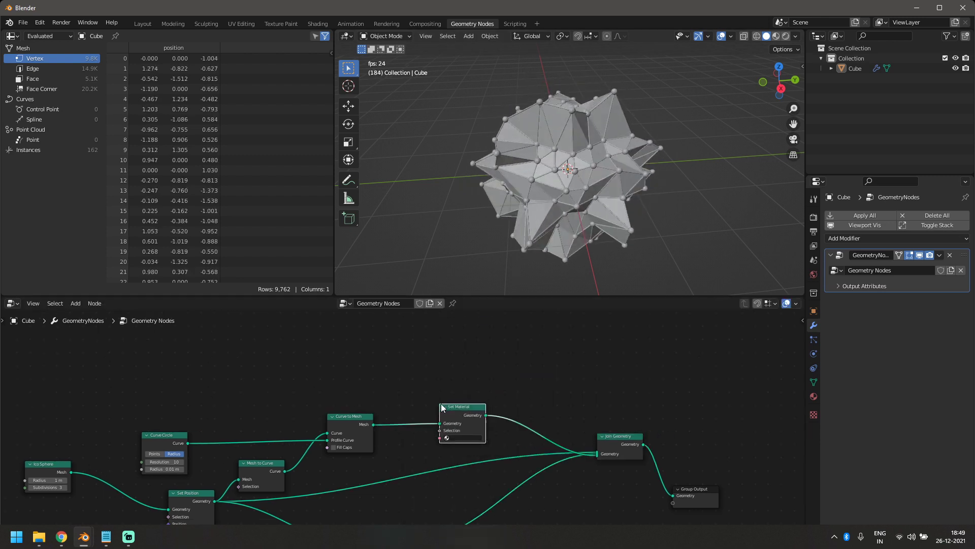
Assign the existing material named Material in the Set Material node
scroll(556, 349, "up", 2)
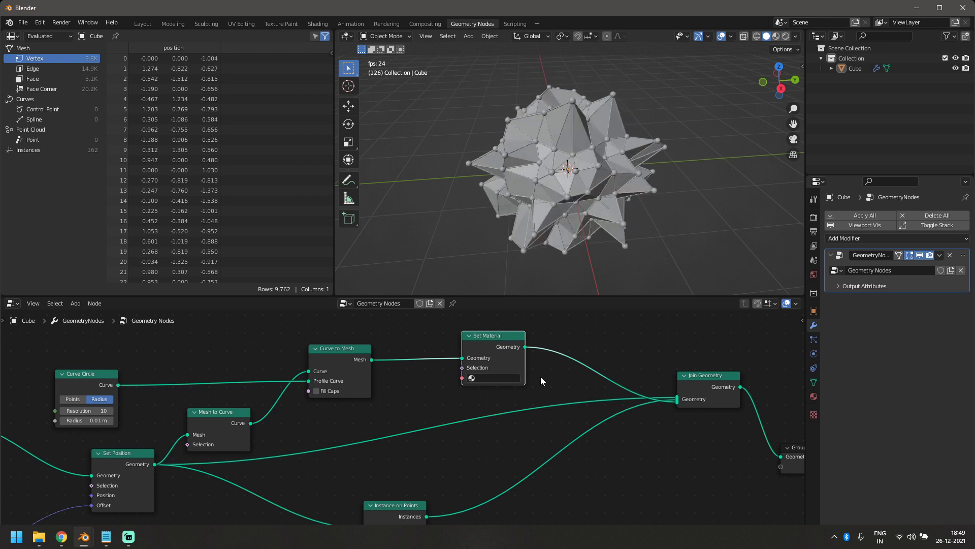
left_click(492, 377)
left_click(503, 394)
middle_click_drag(431, 406, 415, 403)
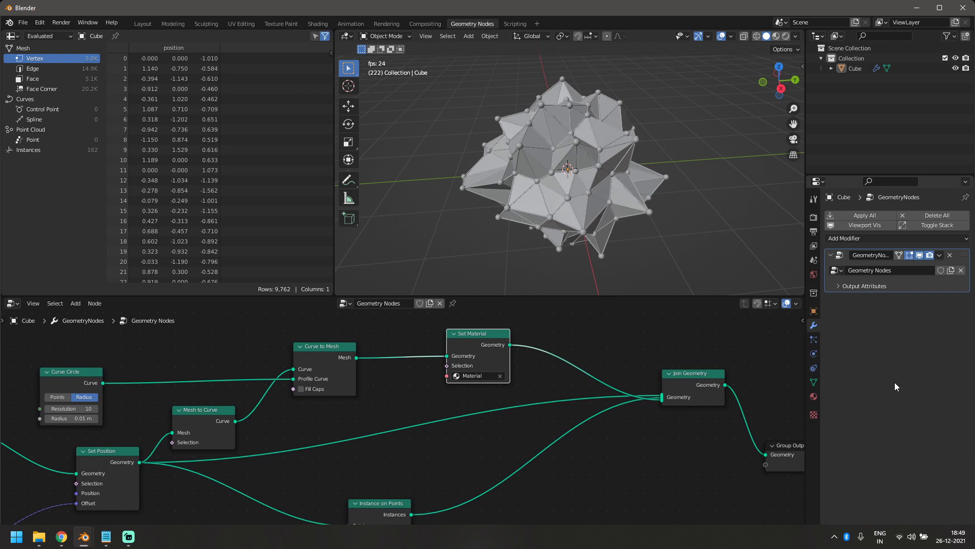
Select the displaced sphere object and add a second material slot with a new material named Points
left_click(550, 222)
left_click(814, 397)
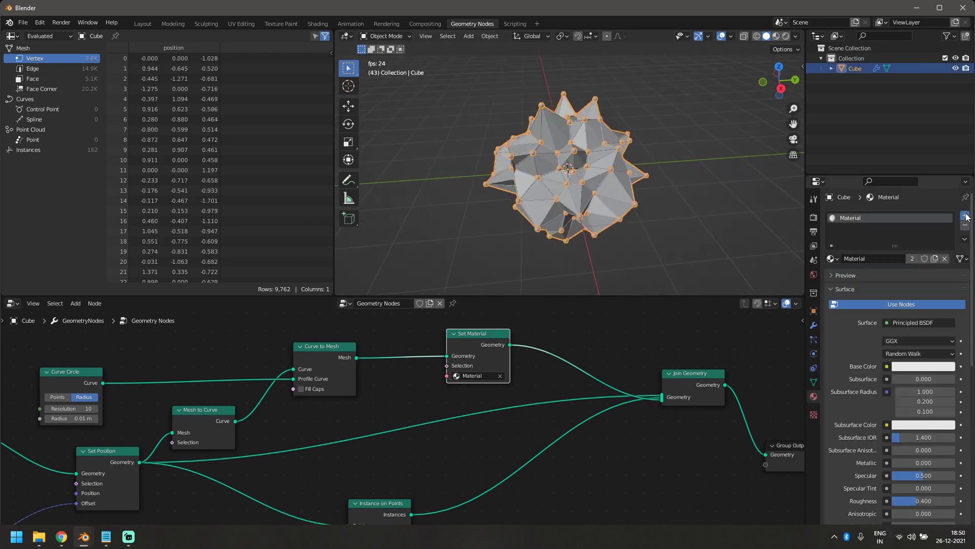
left_click(873, 279)
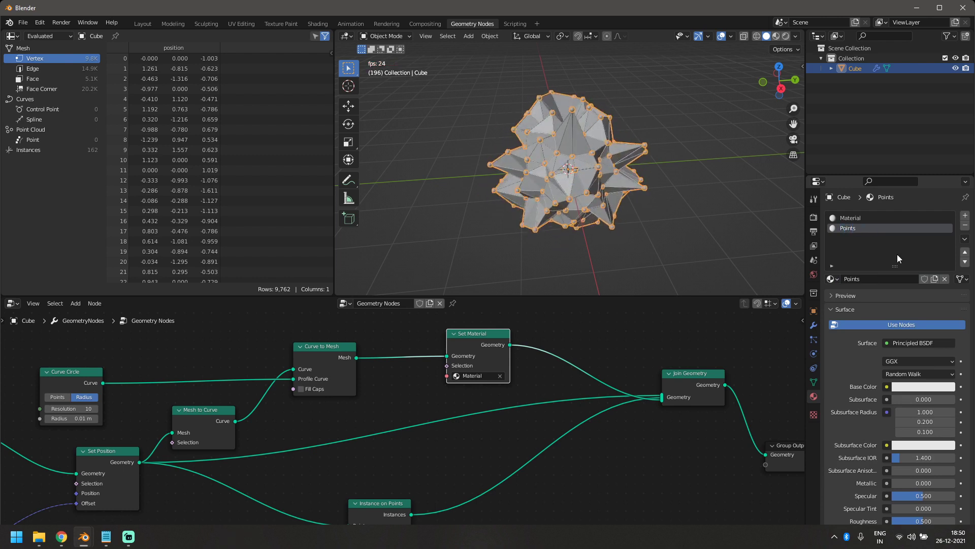
Add a third material named Faces and rename the first material as Edges
left_click(965, 215)
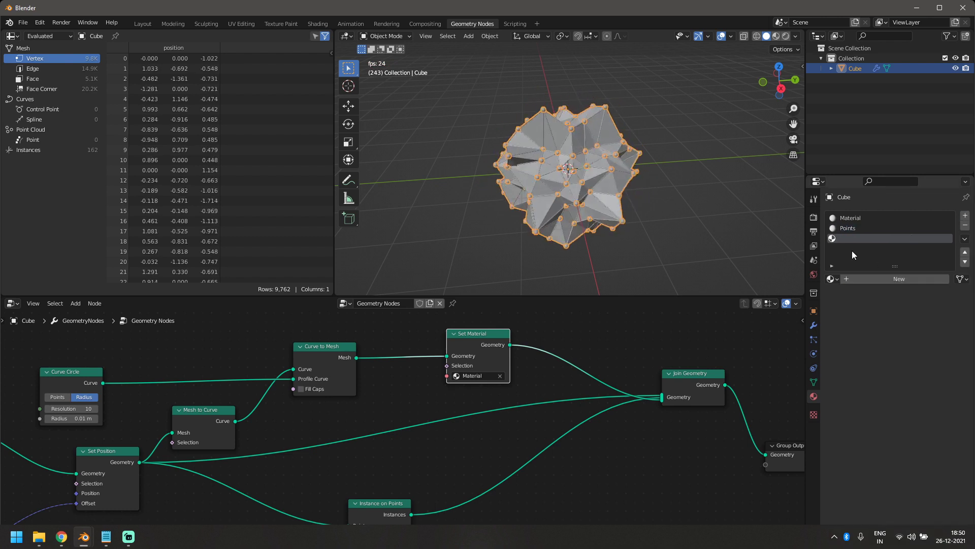
left_click(880, 280)
double_click(878, 237)
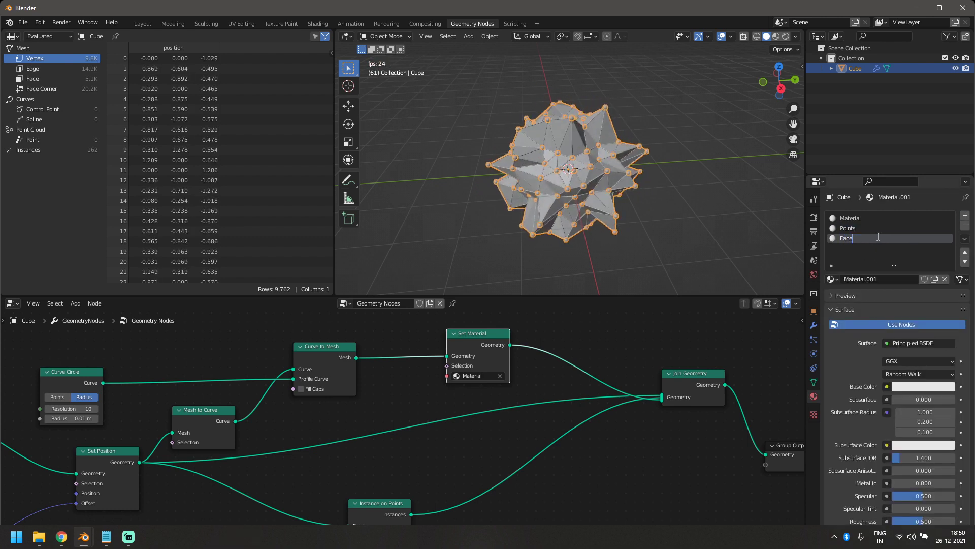
double_click(856, 217)
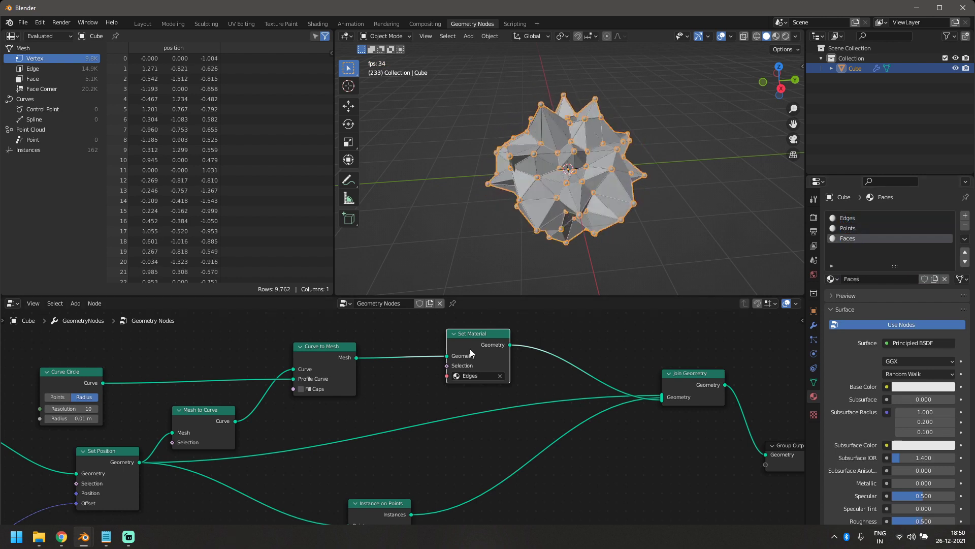
Duplicate the Set Material node onto the direct Set Position to Join Geometry link and assign the Faces material
left_click_drag(475, 340, 465, 349)
key("shift+d")
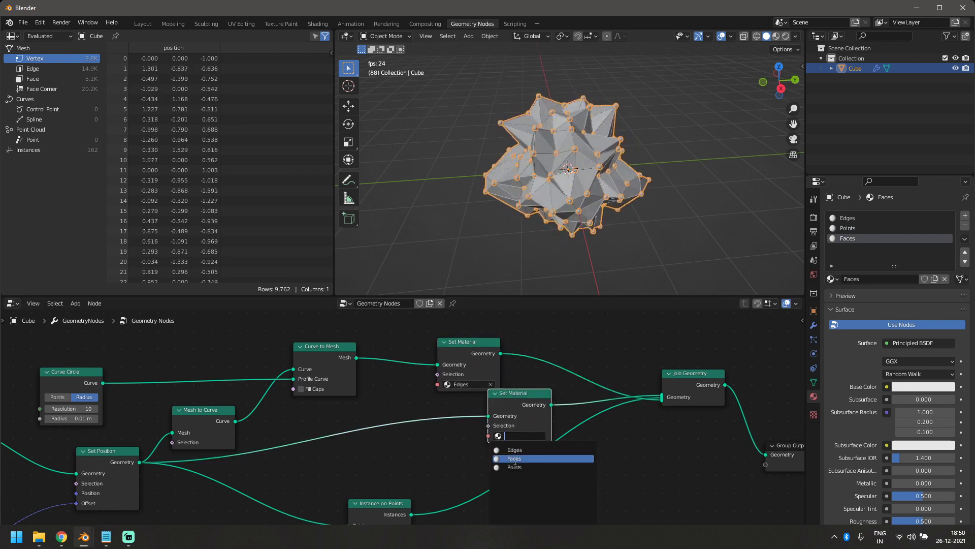
middle_click_drag(588, 472, 557, 449)
Assign the Points material in a Set Material copy between Instance on Points and Join Geometry, and show the viewport in Material Preview
left_click(514, 447)
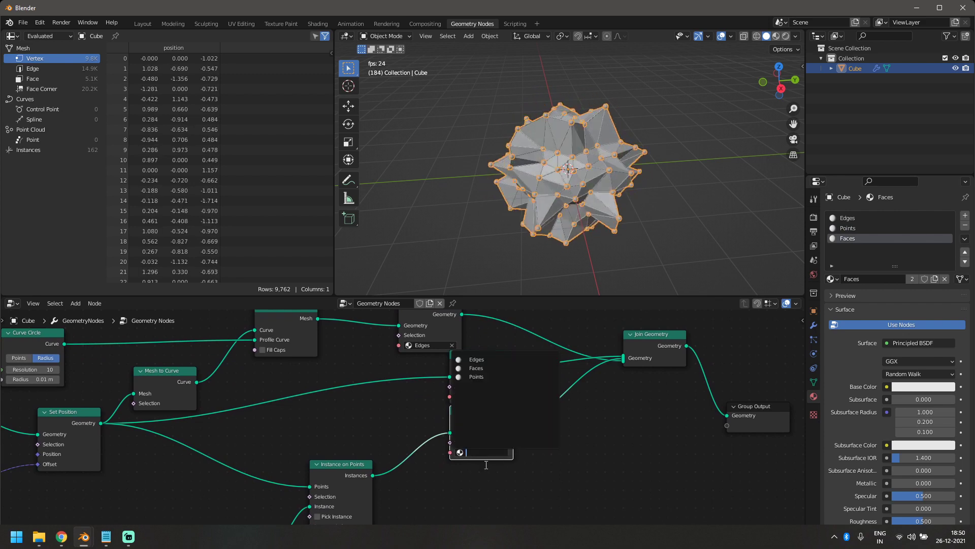
left_click(481, 377)
left_click(601, 246)
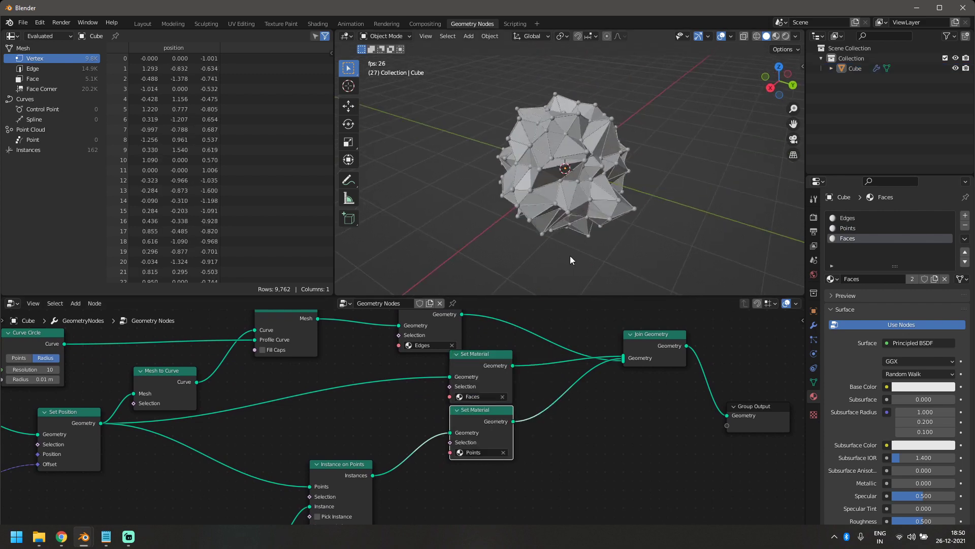
left_click(776, 37)
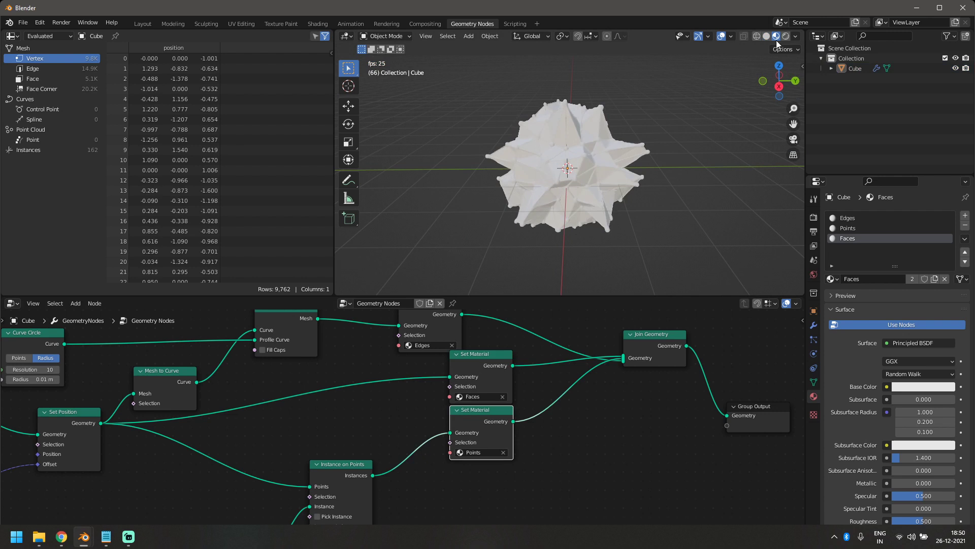
Set the render engine to Cycles with GPU Compute as the device and show the viewport in Rendered shading
scroll(621, 225, "up", 4)
middle_click_drag(617, 225, 666, 224)
scroll(625, 224, "down", 4)
scroll(665, 224, "up", 1)
left_click(813, 217)
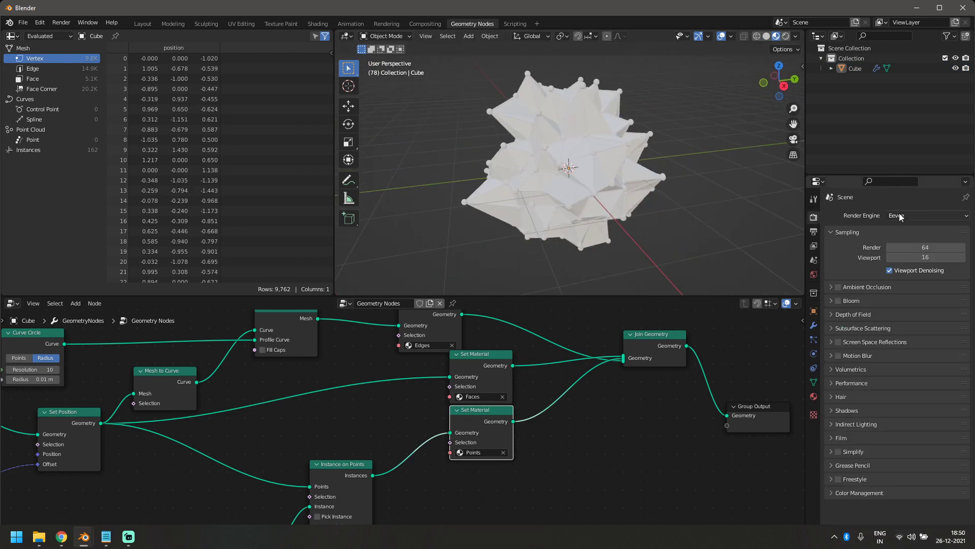
left_click(904, 248)
left_click(912, 238)
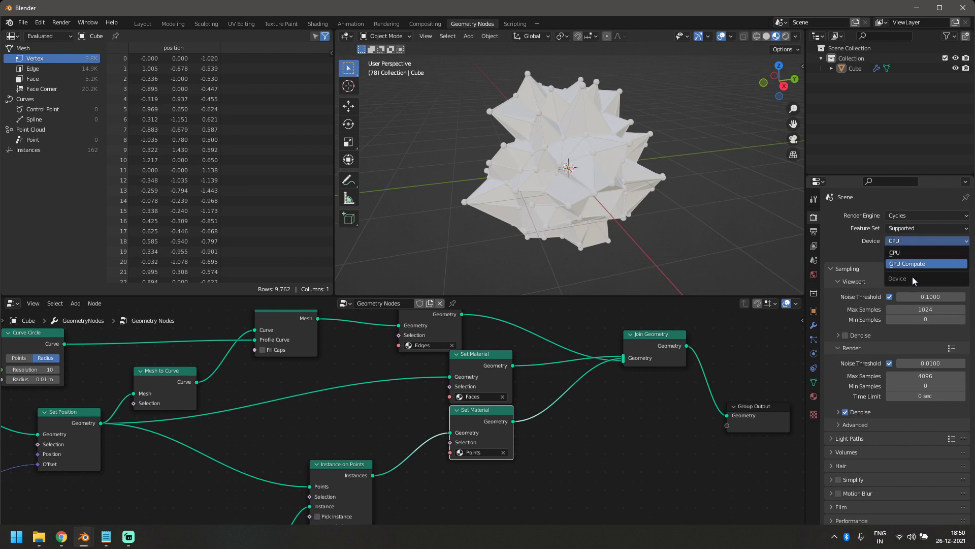
left_click(911, 269)
scroll(911, 269, "down", 1)
left_click(786, 37)
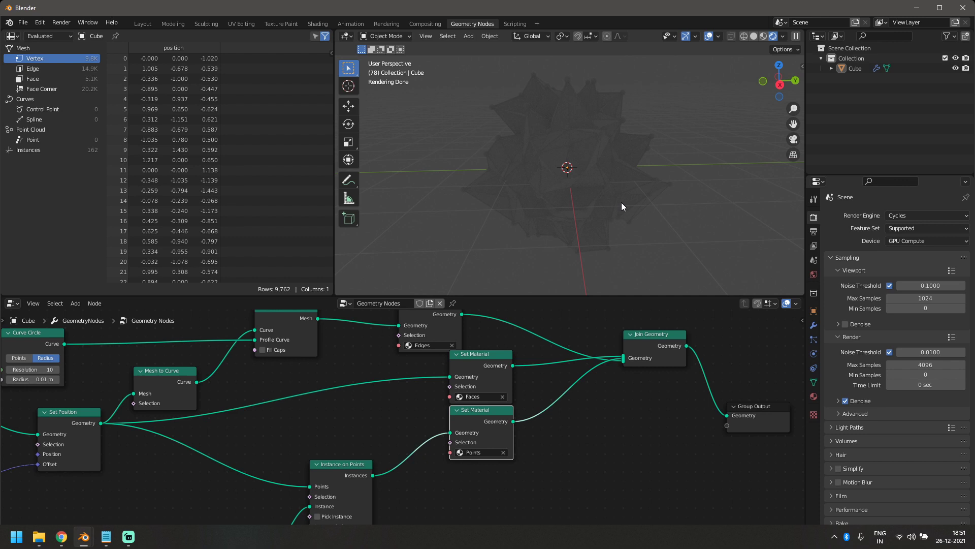
Add a plane mesh and move it up along Z until it sits above the displaced object
middle_click_drag(620, 202, 614, 165)
key("shift+a")
mouse_move(556, 162)
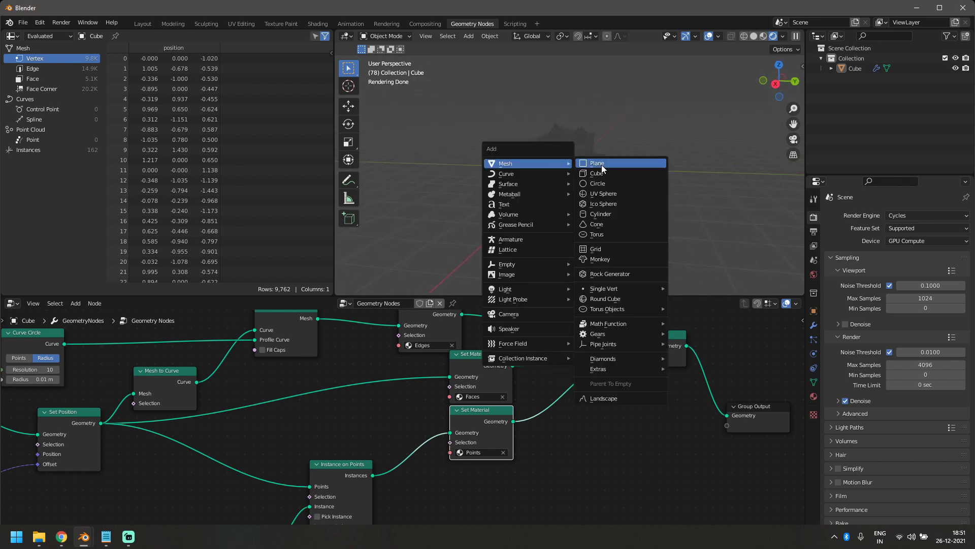
left_click(600, 164)
key("g")
key("z")
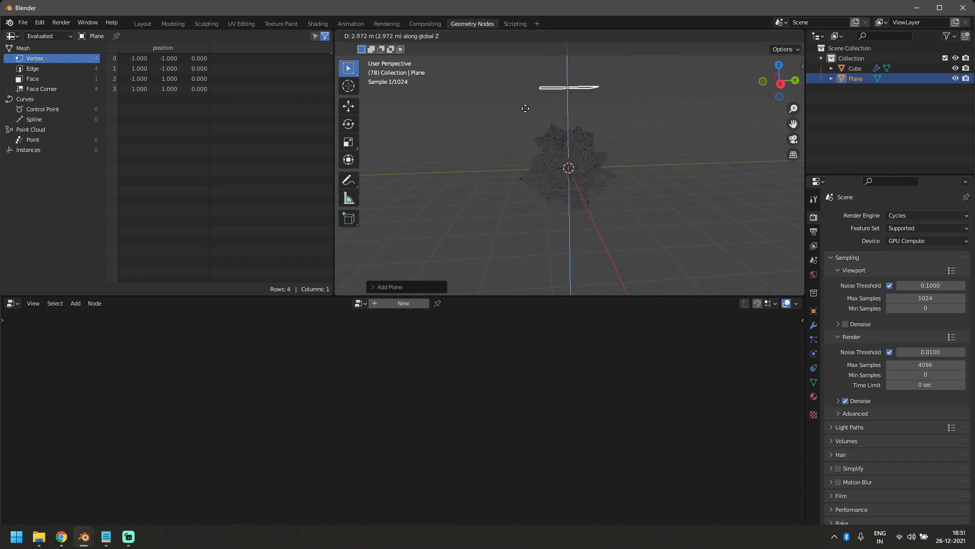
left_click(524, 75)
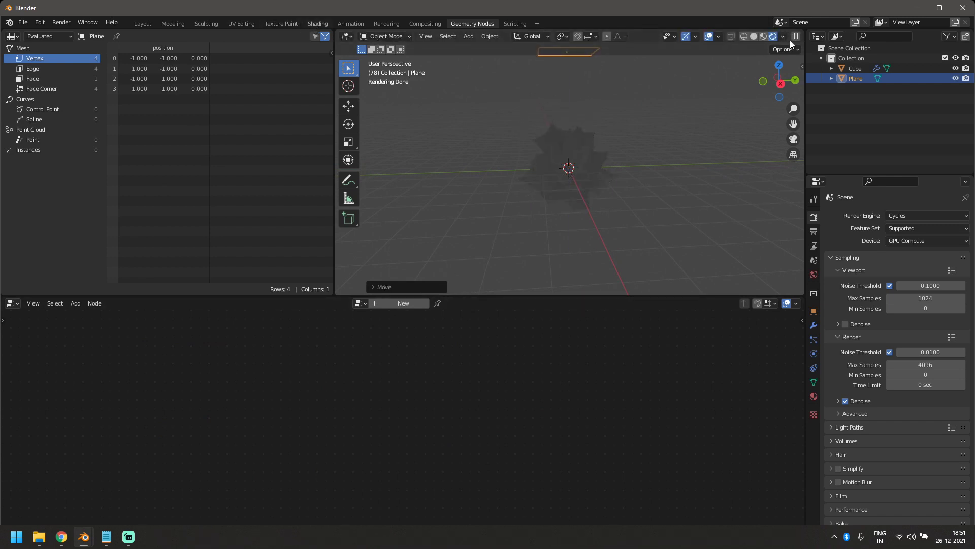
Switch to the Shading workspace and give the plane a new material named Lights
mouse_move(610, 168)
middle_mouse_down()
mouse_move(572, 167)
mouse_move(574, 154)
middle_mouse_up()
scroll(514, 244, "up", 2)
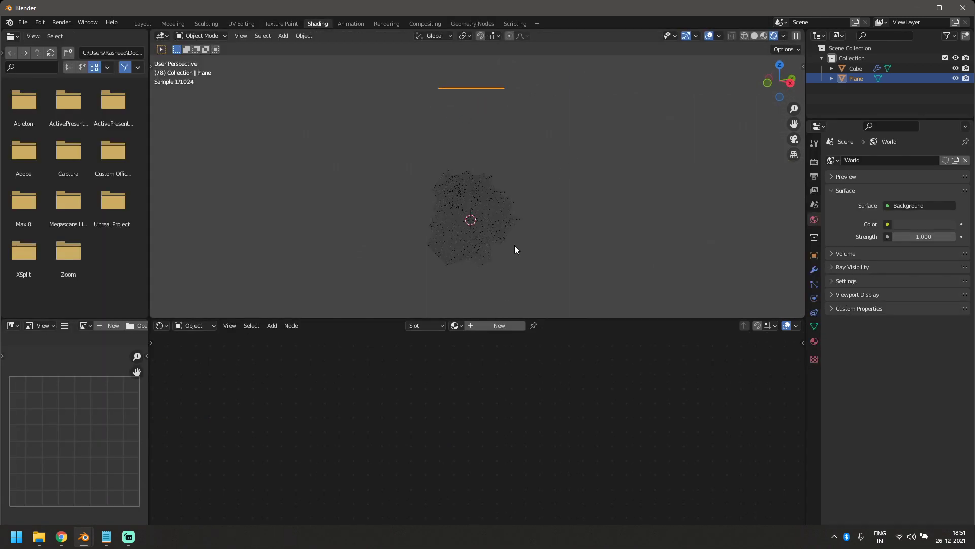
left_click(488, 325)
double_click(499, 325)
type("Lights")
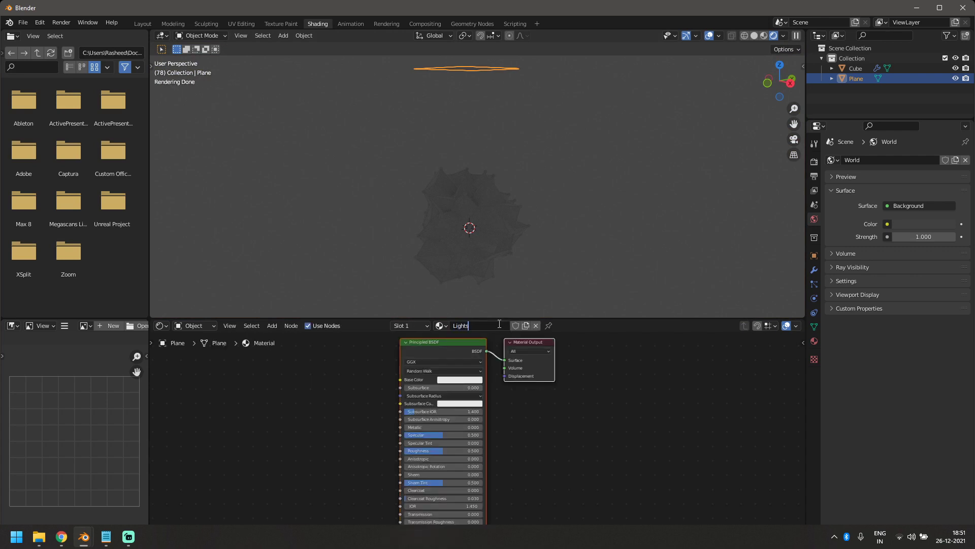
key("Return")
Replace the Lights material's Principled BSDF with an Emission node of strength 5, linked to the Material Output's Surface
left_click(455, 349)
key("Delete")
key("shift+a")
type("en")
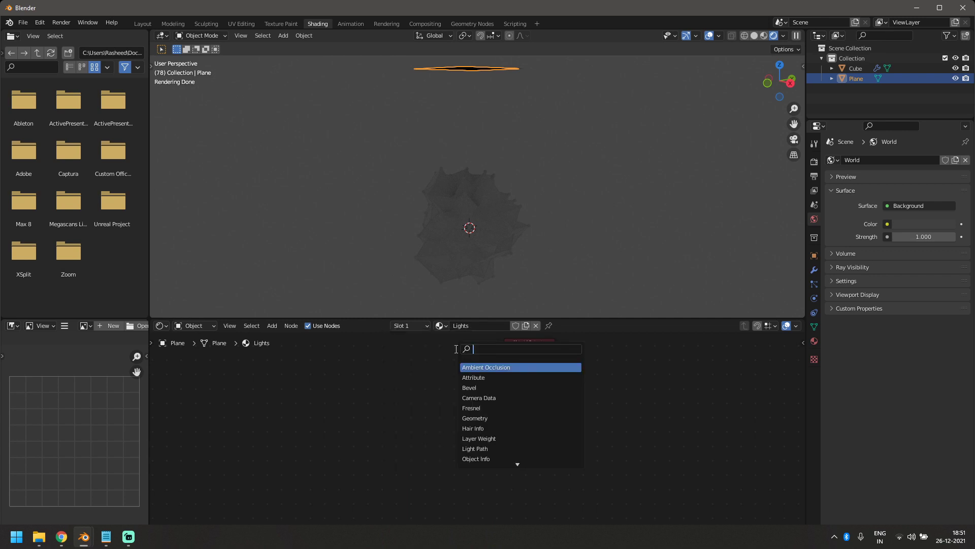
key("BackSpace")
type("mis")
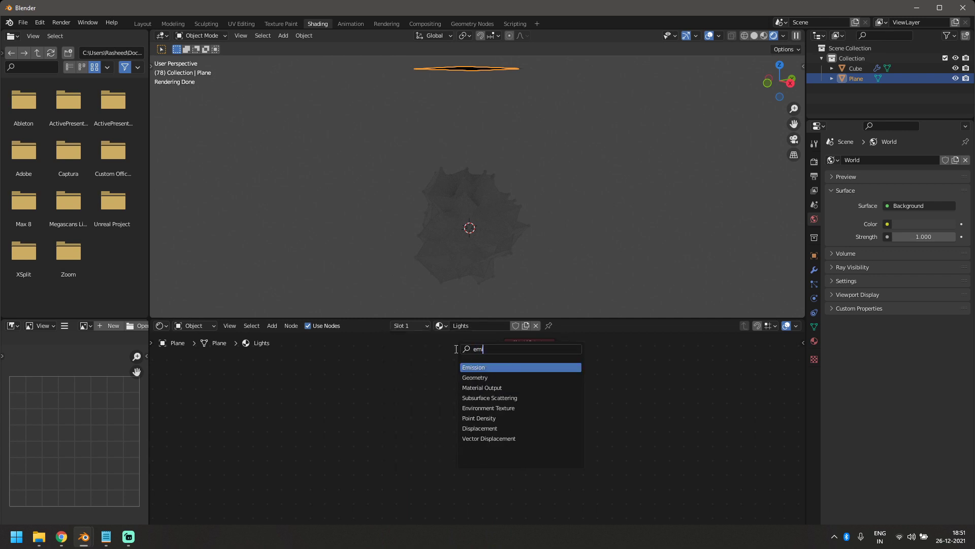
key("Return")
left_click(382, 372)
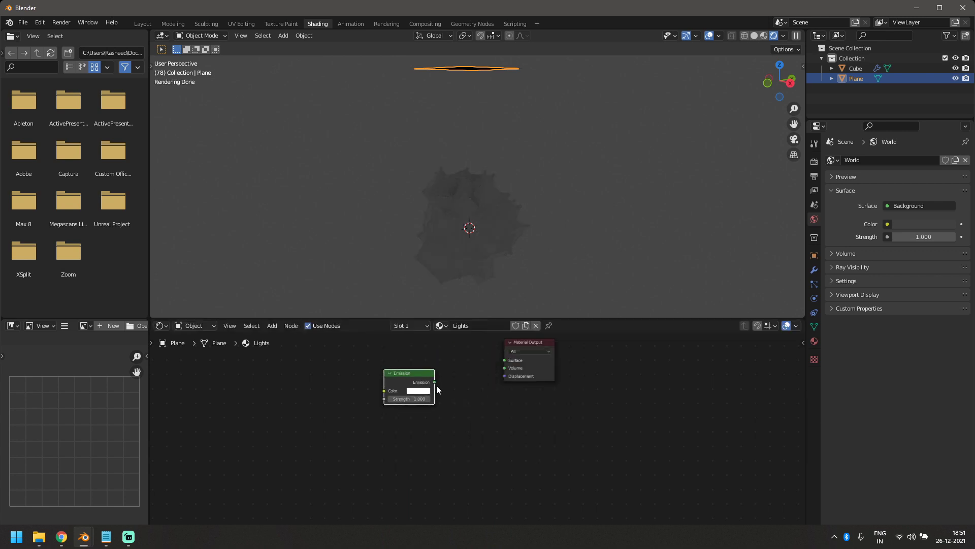
left_click_drag(435, 382, 505, 361)
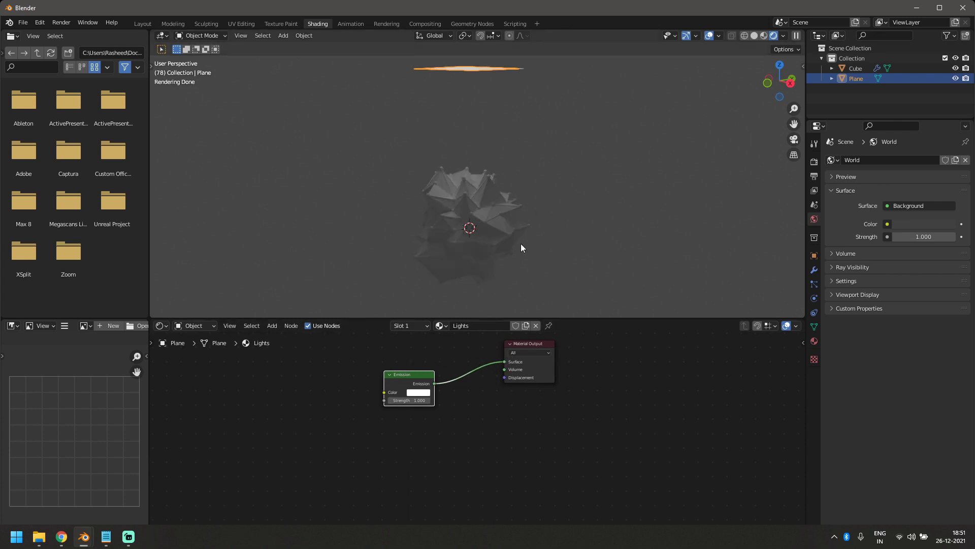
left_click(420, 401)
type("5")
key("Return")
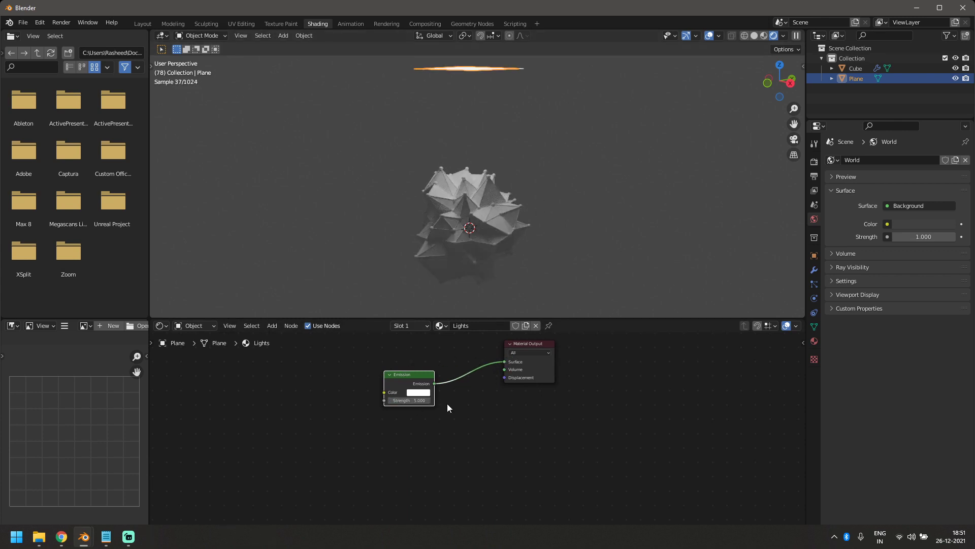
Scale up the light plane and duplicate it about 9.5 m down along Z, below the displaced object
scroll(501, 230, "down", 2)
key("s")
left_click(499, 227)
key("shift+d")
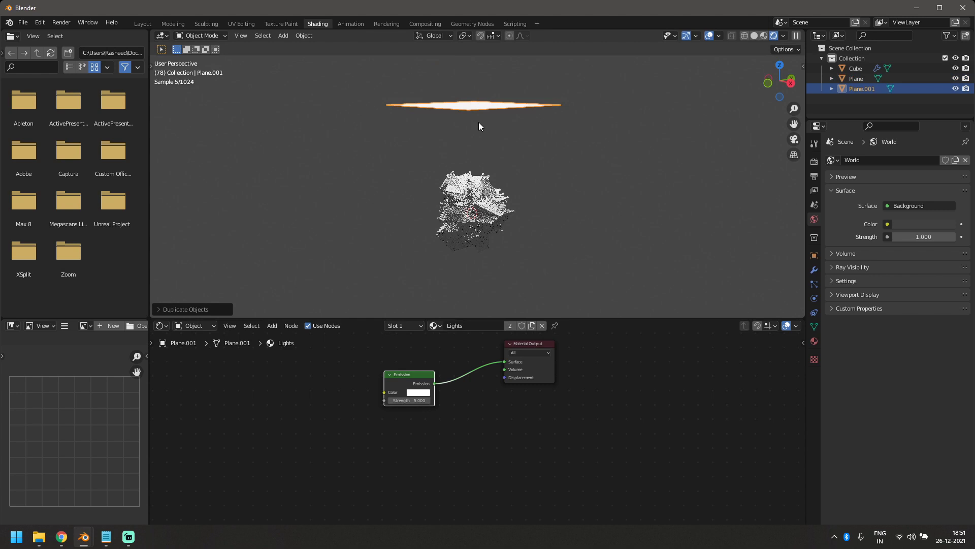
key("z")
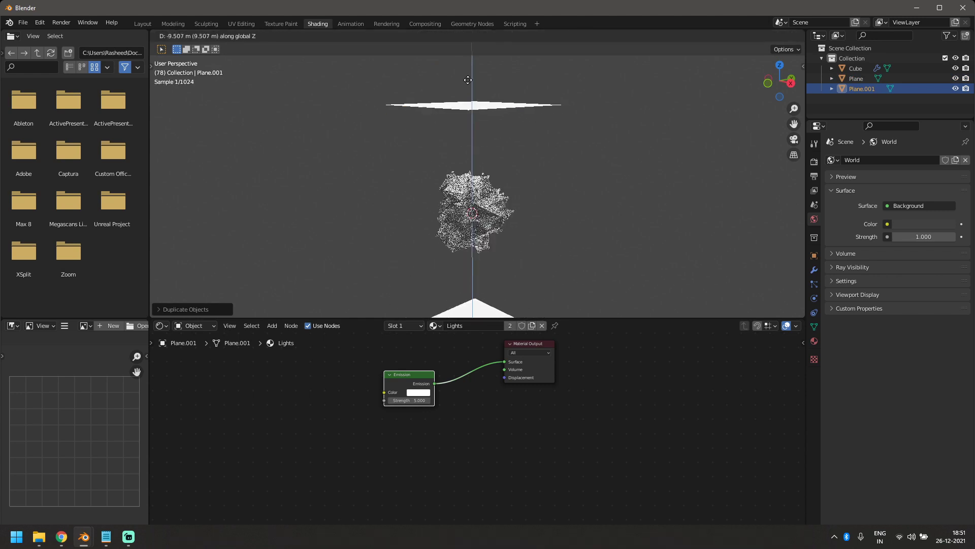
left_click(468, 80)
middle_click_drag(469, 254, 555, 244)
scroll(553, 245, "up", 4)
scroll(585, 209, "down", 5)
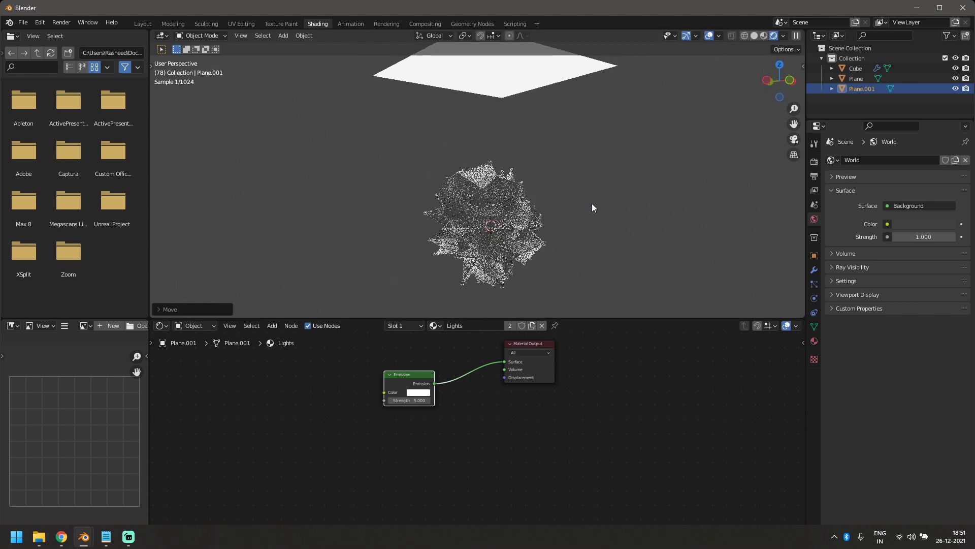
Select the displaced object and set Metallic and Specular of its Edges material to 1
left_click(478, 126)
key("g")
key("z")
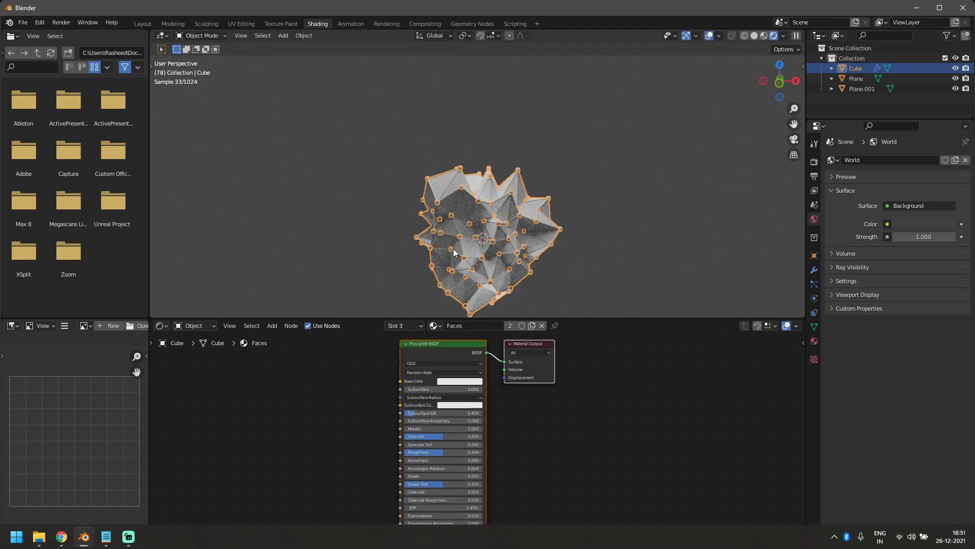
left_click(815, 342)
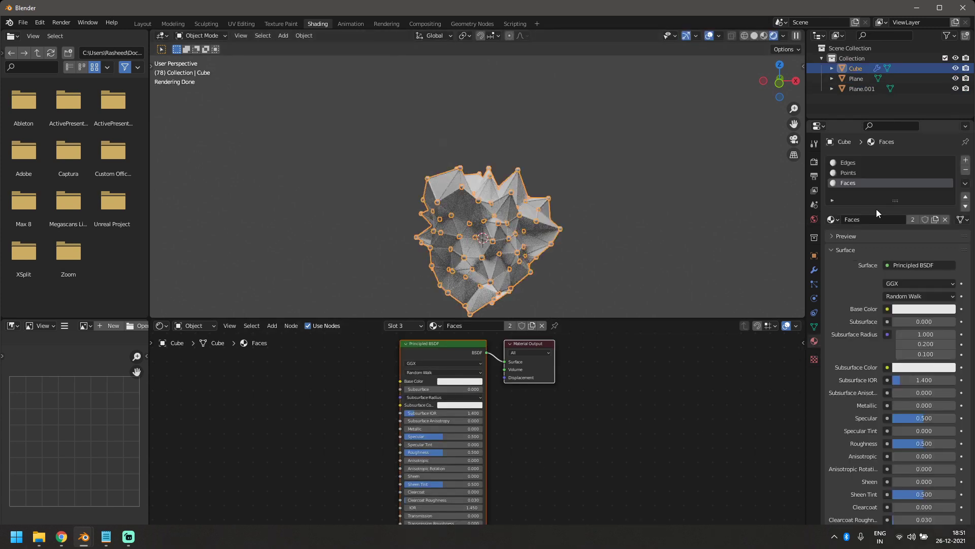
left_click(859, 163)
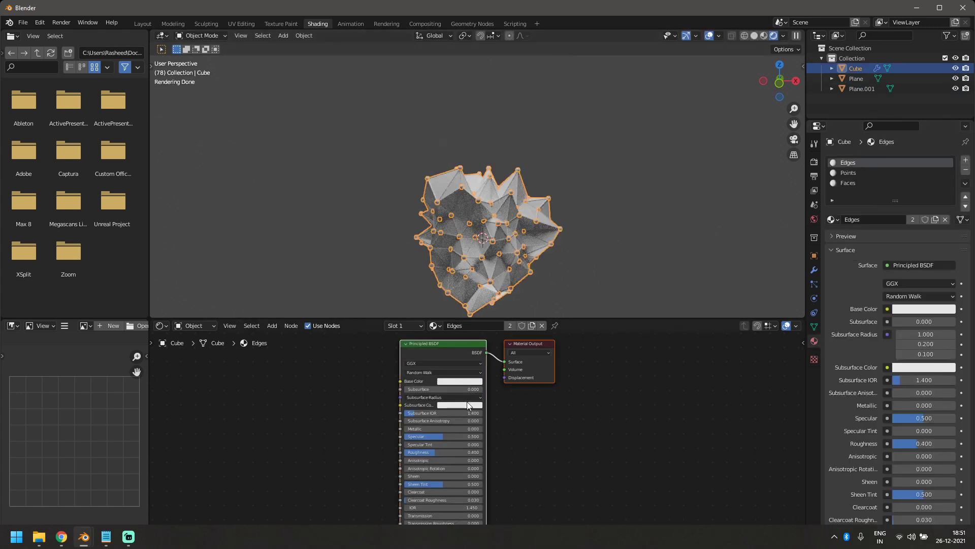
left_click_drag(450, 345, 375, 360)
left_click(490, 453)
middle_click_drag(472, 452, 535, 441)
scroll(565, 438, "up", 4)
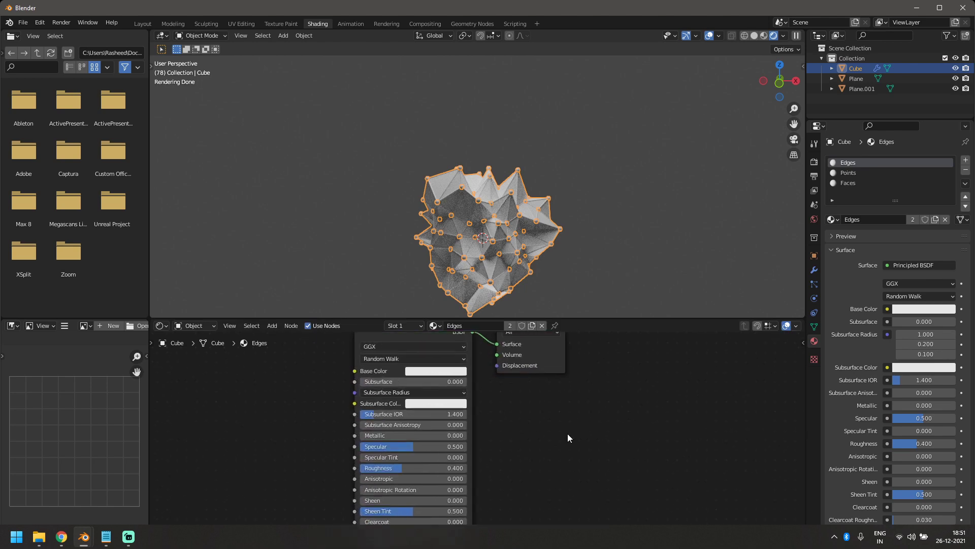
left_click_drag(387, 435, 467, 446)
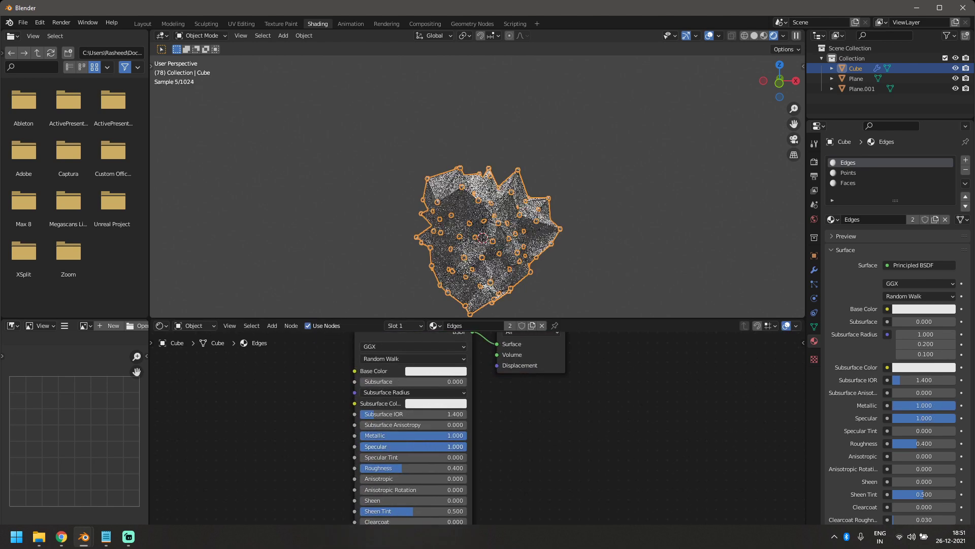
Raise the Edges material's Roughness to about 0.509 and deselect the object
scroll(340, 254, "up", 5)
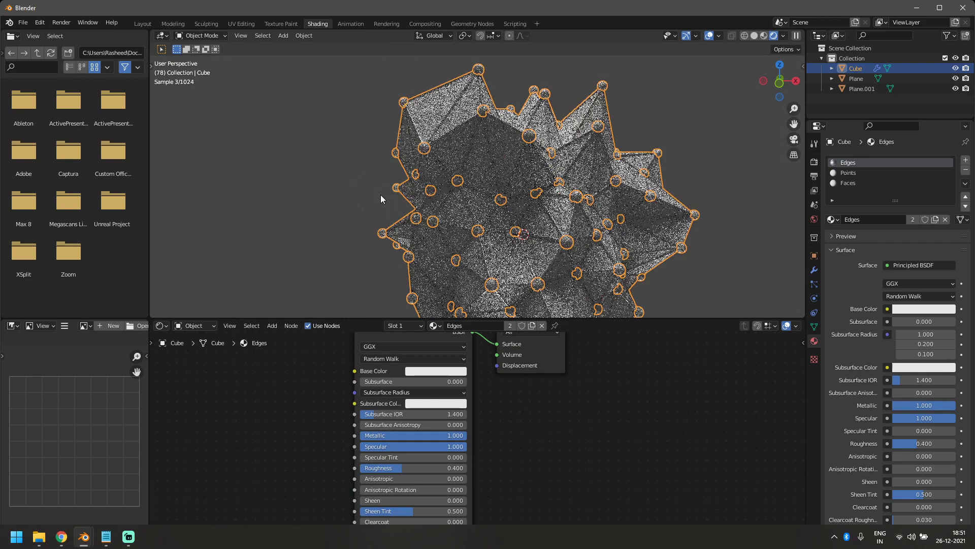
left_click_drag(393, 468, 416, 470)
left_click(354, 275)
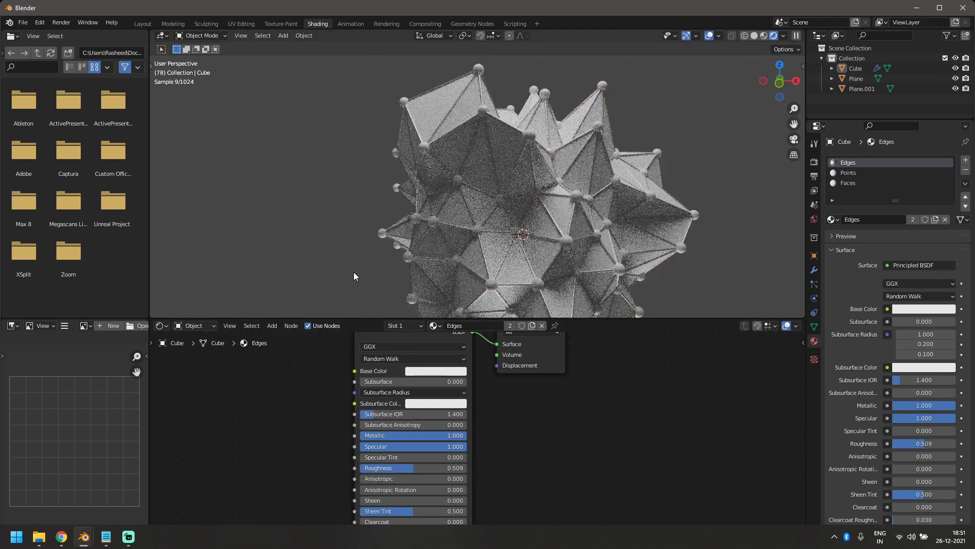
middle_click_drag(501, 271, 502, 299)
middle_click_drag(535, 480, 558, 526)
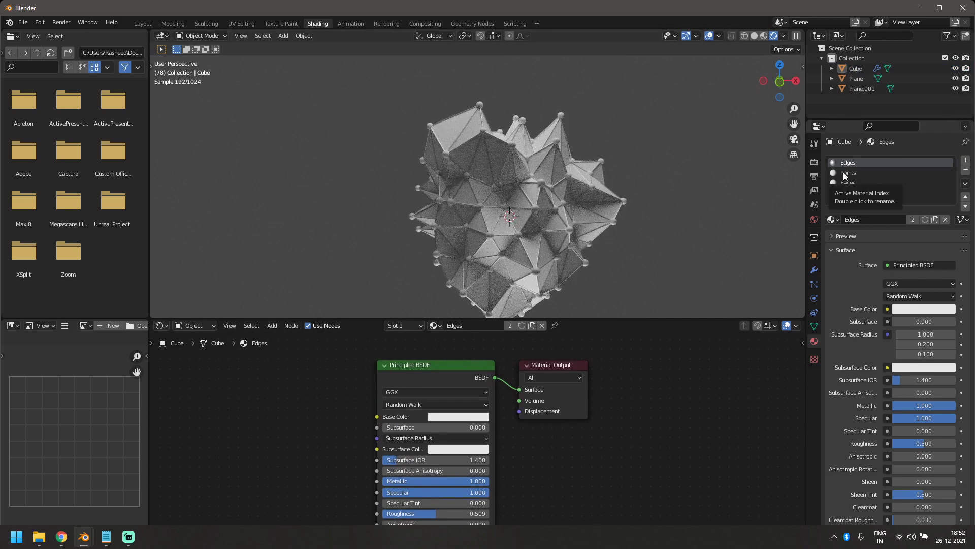
Replace the Faces material's Principled BSDF with a Glass BSDF connected to the Material Output's Surface
left_click(847, 183)
left_click(564, 353)
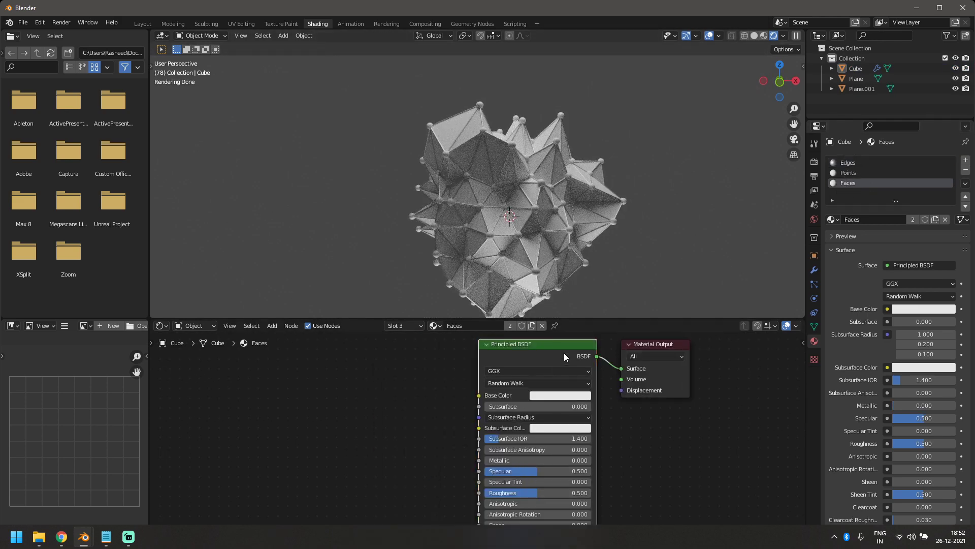
key("x")
key("shift+a")
left_click(532, 350)
type("glass")
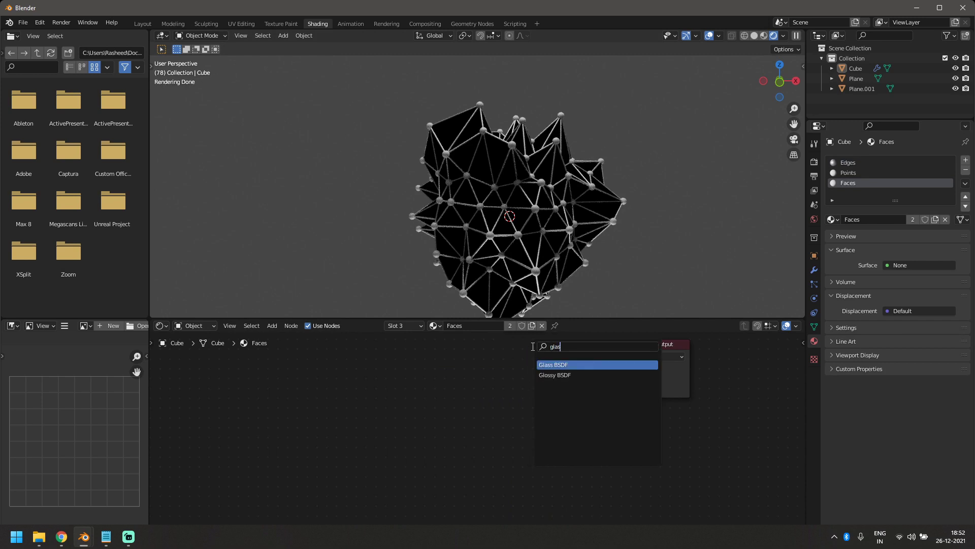
key("Return")
left_click(499, 386)
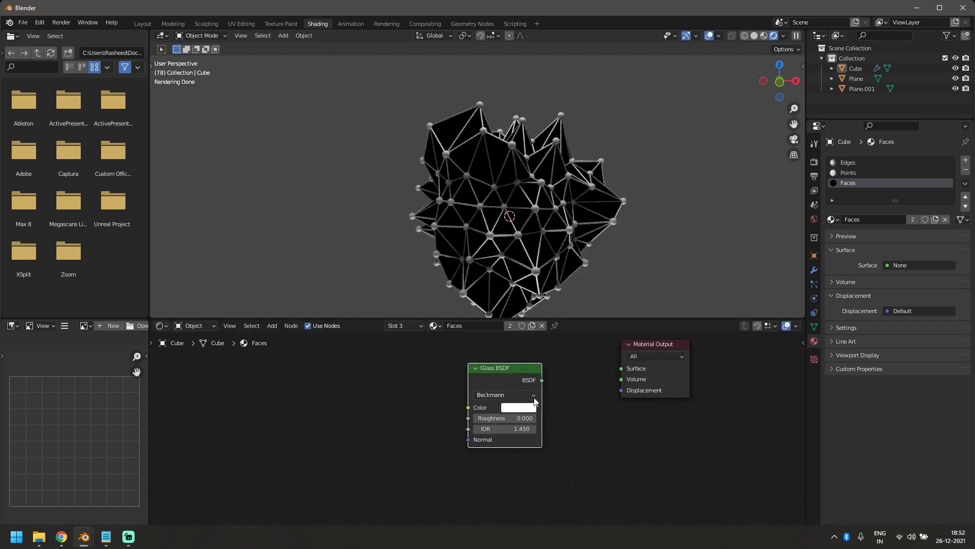
left_click_drag(548, 380, 616, 386)
scroll(529, 452, "up", 2)
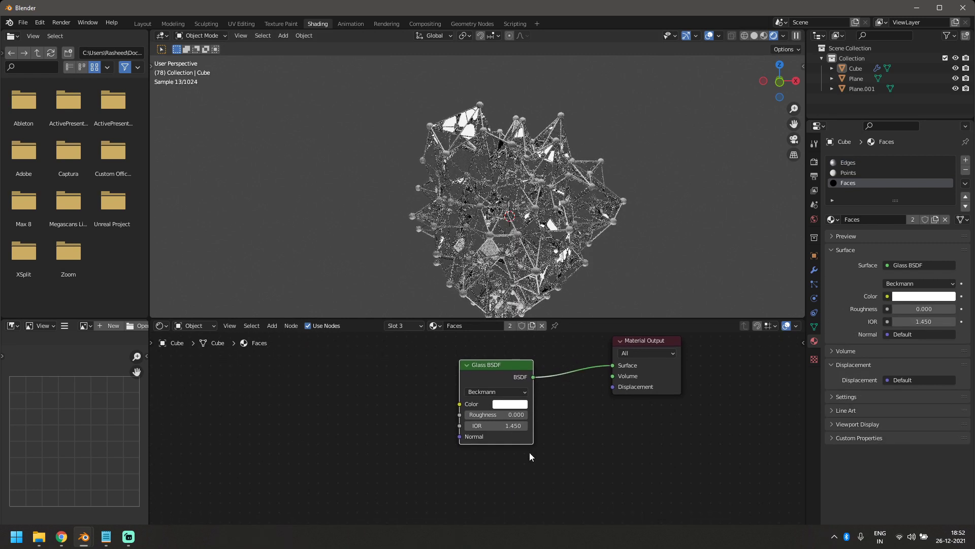
Set the Glass BSDF's IOR to 1.333
left_click(509, 421)
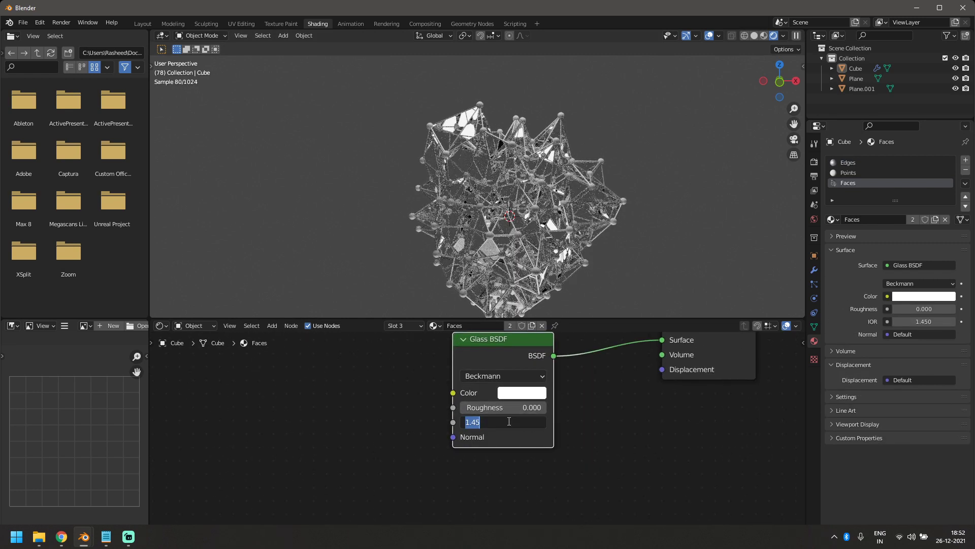
type("1.")
key("Return")
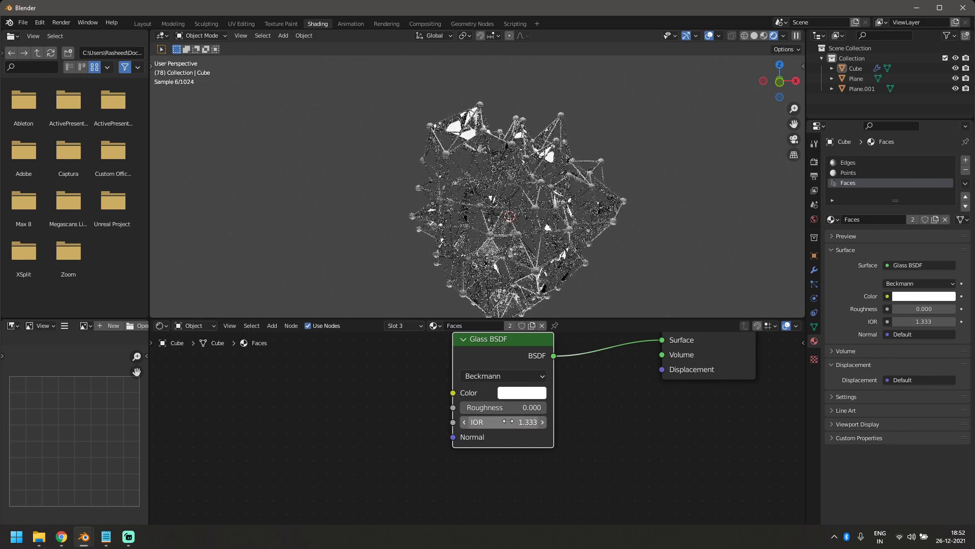
scroll(523, 167, "up", 2)
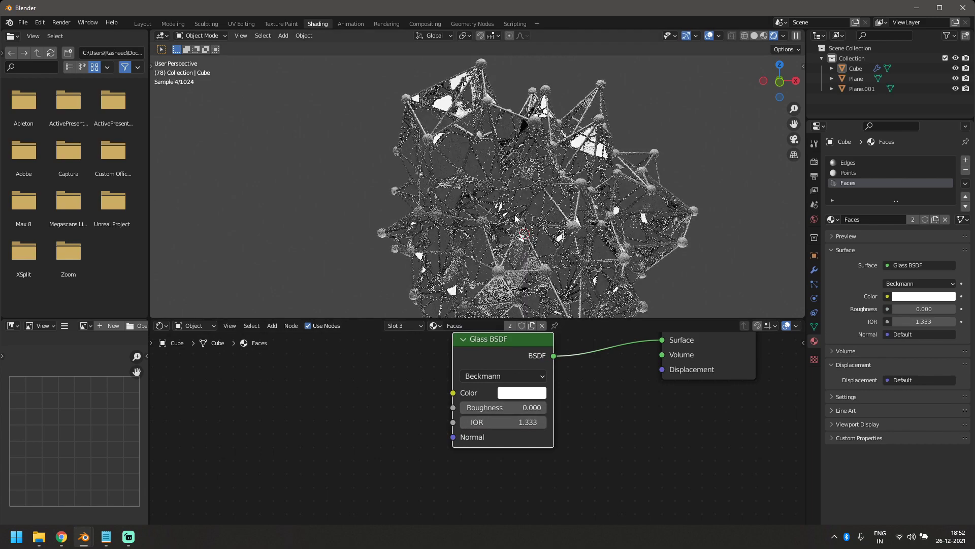
Lower the World background strength to 0
left_click(814, 219)
left_click_drag(924, 237, 838, 237)
middle_click_drag(557, 218, 571, 255)
Set the roughness of the Faces material's Glass BSDF to 0.3
middle_click_drag(384, 438, 349, 453)
left_click_drag(484, 423, 460, 422)
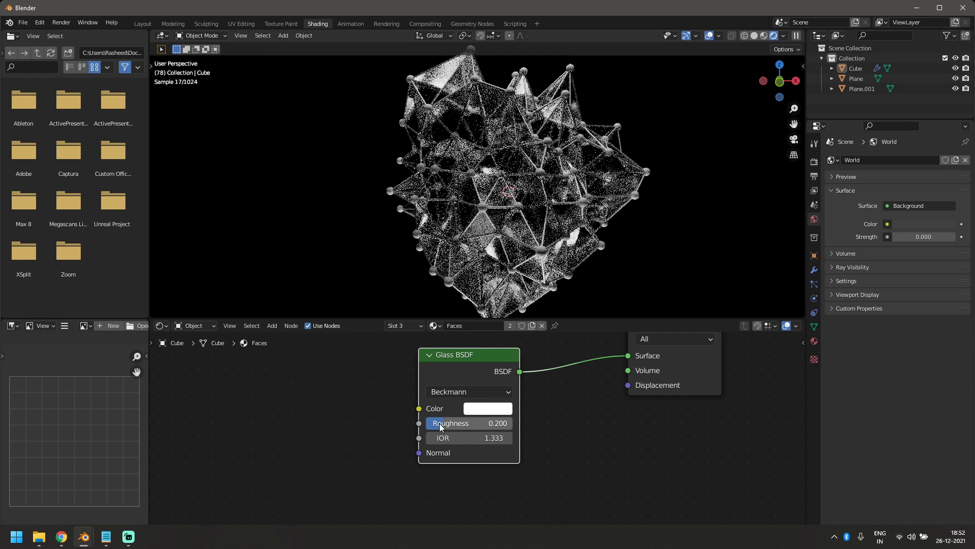
key("ctrl+z")
scroll(688, 244, "down", 2)
middle_click_drag(688, 244, 674, 245)
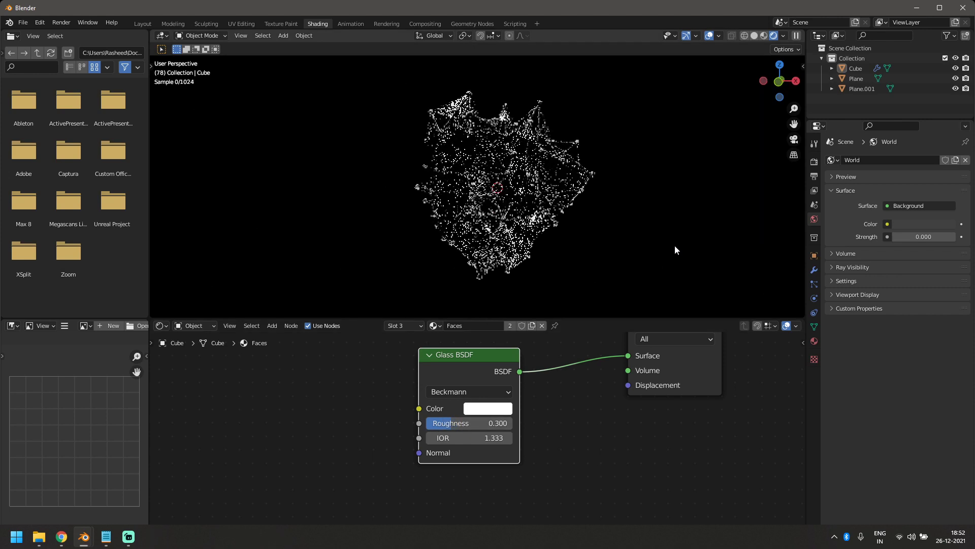
Delete the Principled BSDF node from the Points material
left_click(815, 341)
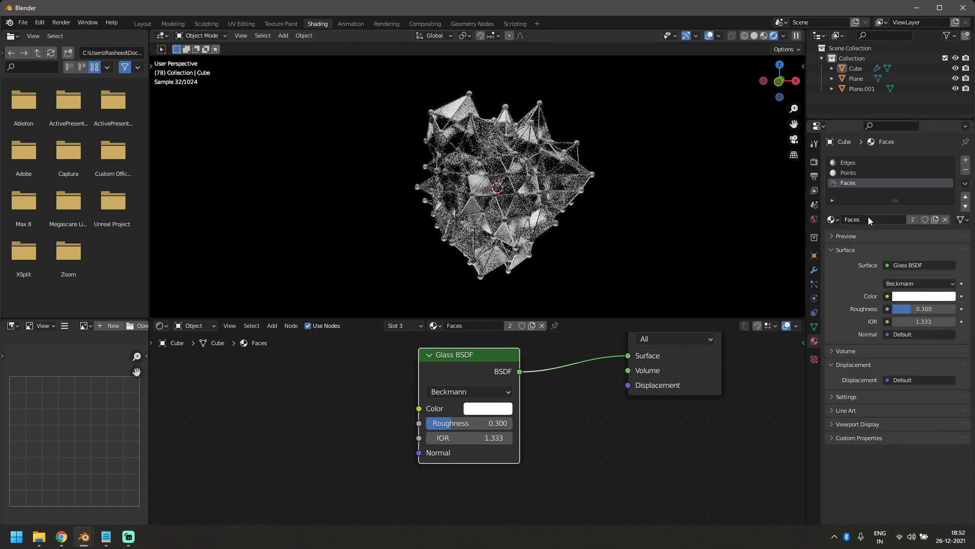
left_click(876, 174)
scroll(661, 439, "down", 2)
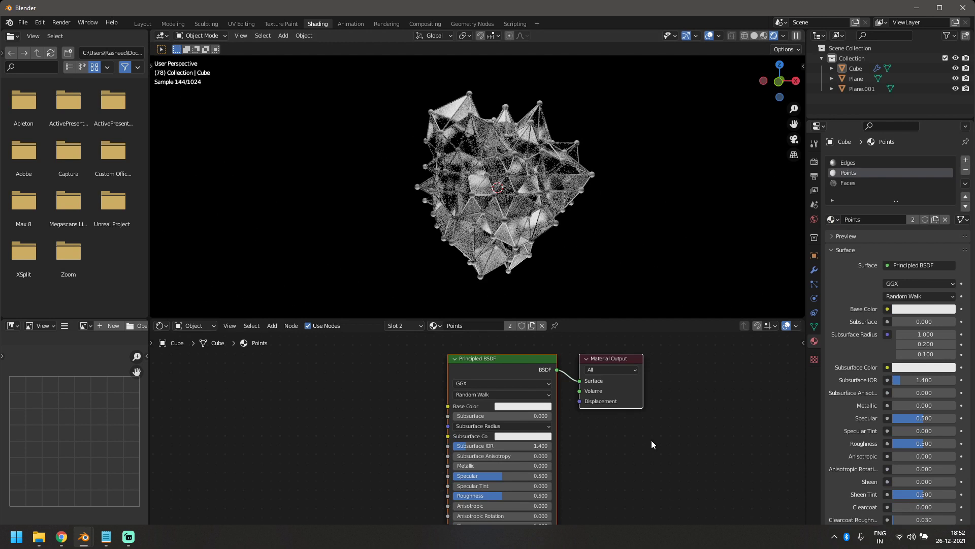
left_click(367, 453)
middle_click_drag(386, 441, 410, 450)
scroll(386, 410, "down", 3)
middle_click_drag(366, 415, 383, 422)
left_click(533, 396)
key("x")
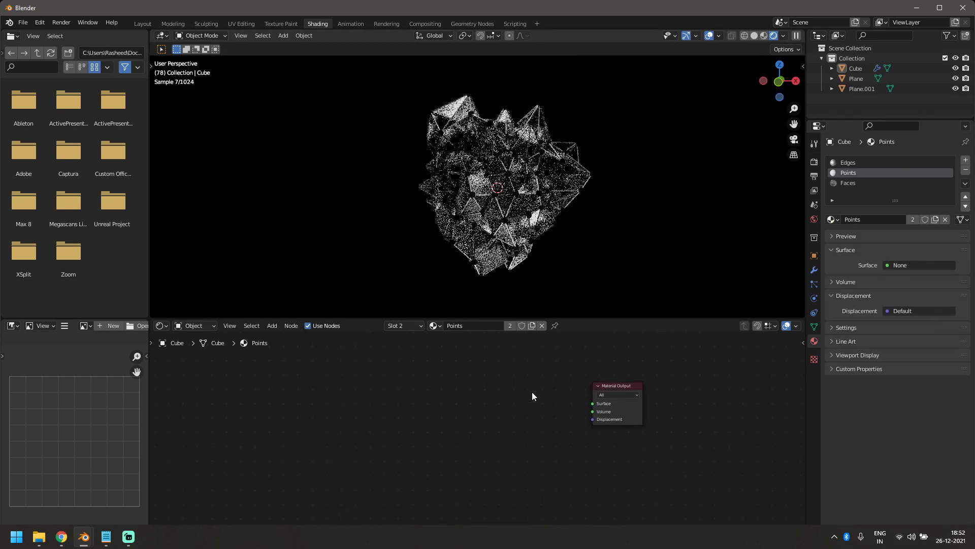
Add an Emission shader to the Points material and connect it to the Material Output's Surface
key("shift+a")
type("emis")
key("Return")
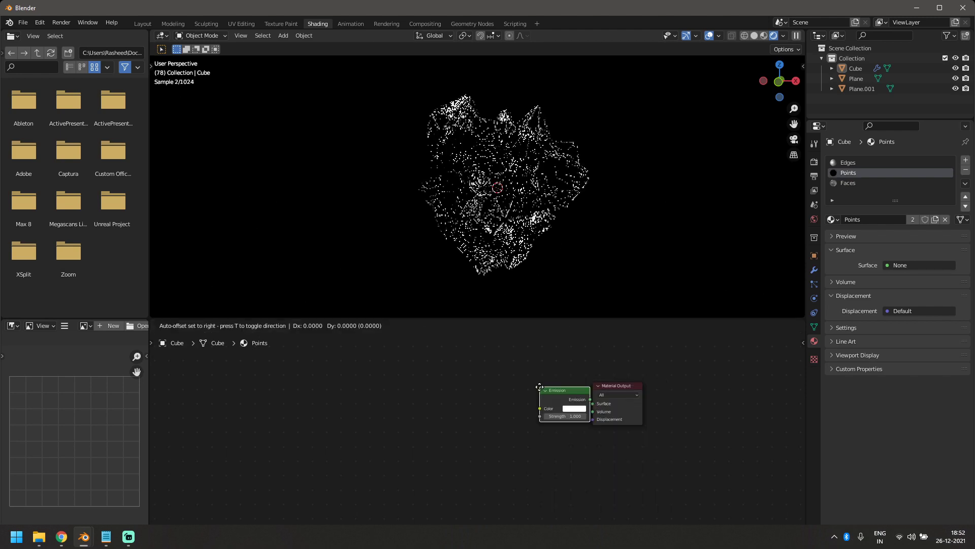
left_click(430, 403)
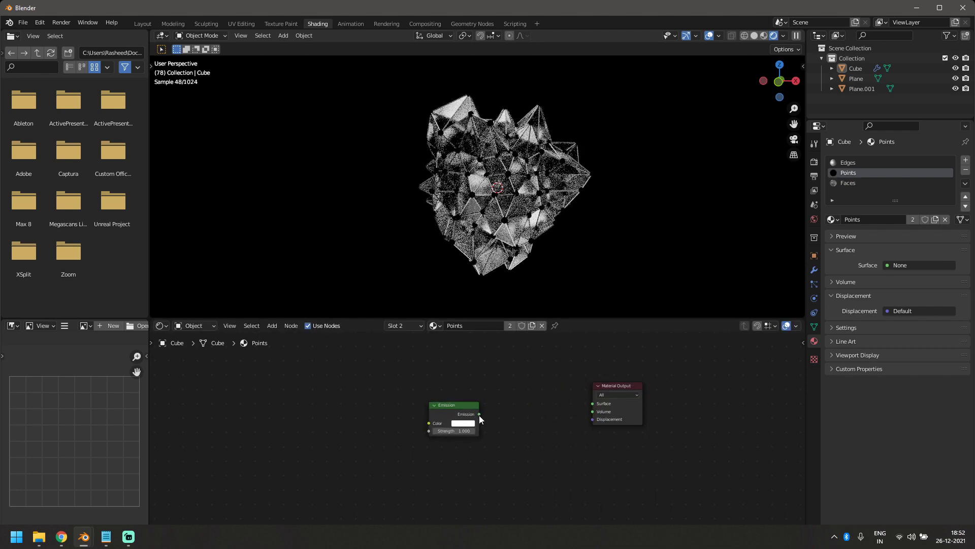
left_click_drag(479, 415, 506, 428)
Add a Geometry node to the Points material and connect its Position output to the Emission Color
middle_click_drag(316, 398, 375, 398)
key("shift+a")
left_click(375, 399)
type("gen")
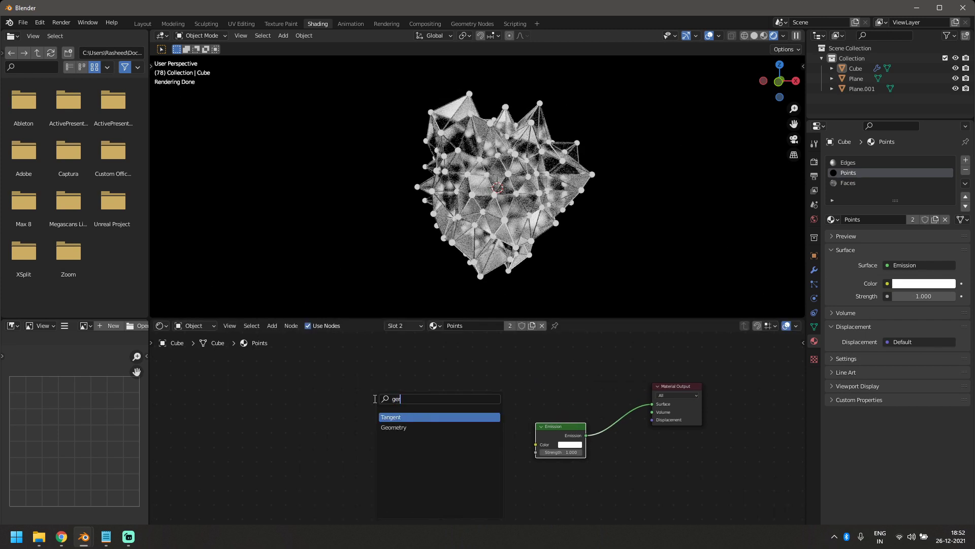
key("BackSpace")
key("Return")
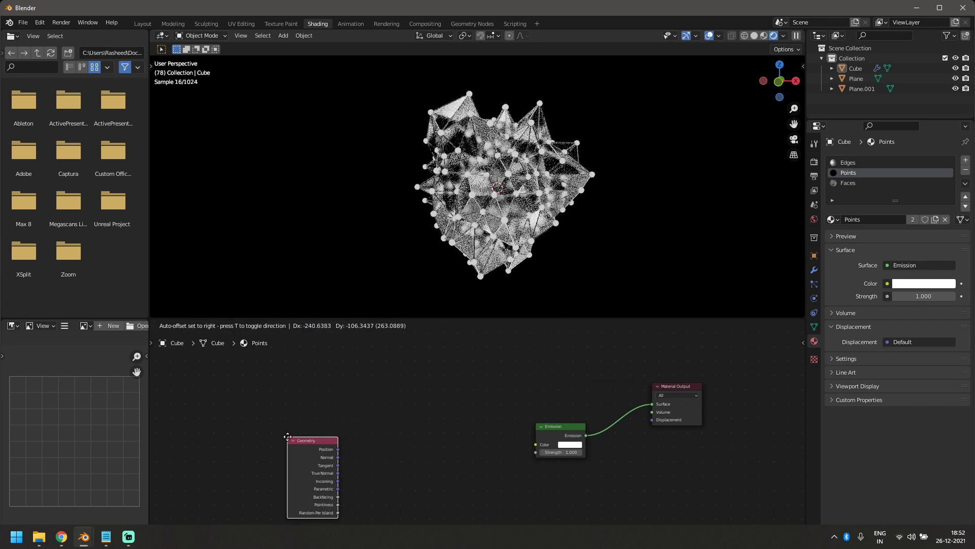
left_click(288, 438)
left_click_drag(338, 449, 545, 447)
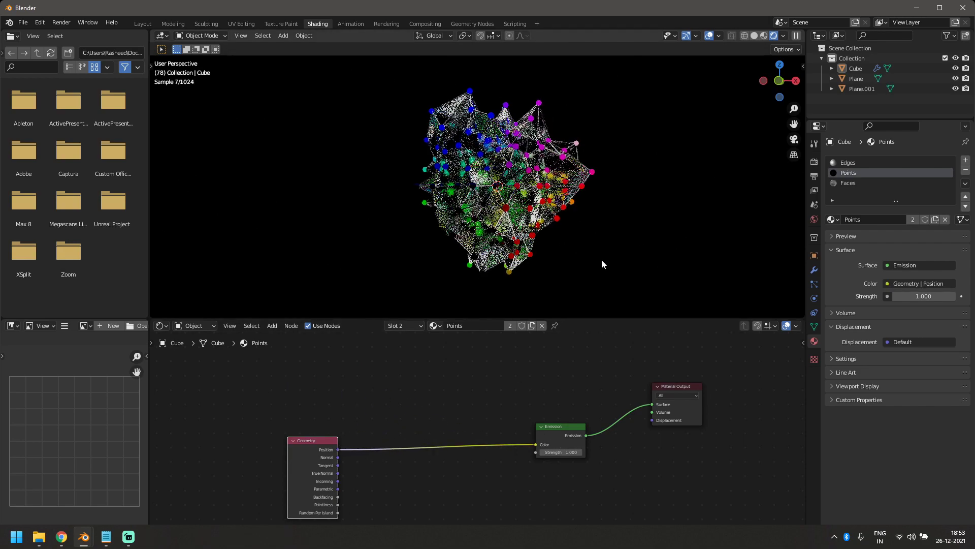
Set the Emission strength of the Points material to 5
scroll(575, 269, "up", 4)
scroll(575, 269, "down", 4)
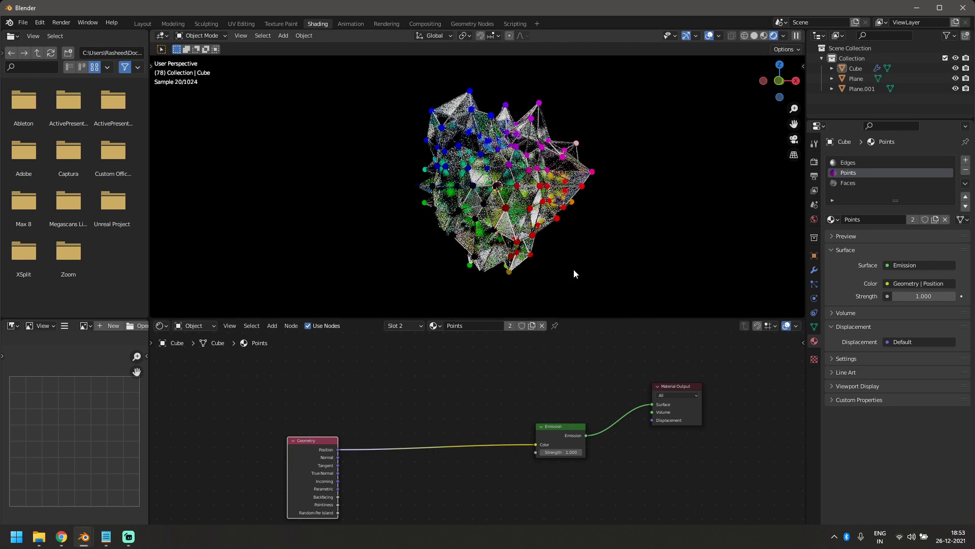
left_click(580, 452)
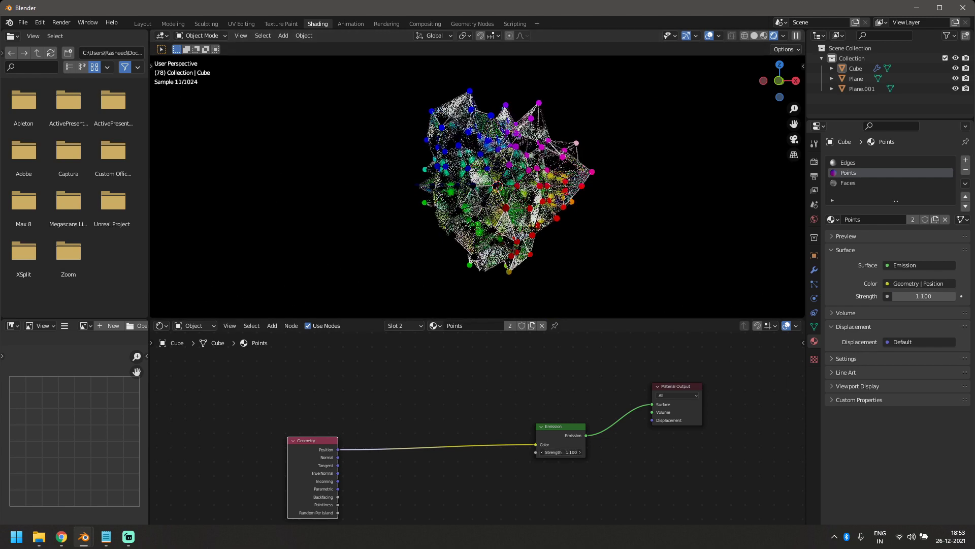
left_click(553, 452)
type("5")
key("Return")
Move the Geometry node lower and insert a ColorRamp between its Position output and the Emission Color
middle_click_drag(414, 463, 421, 442)
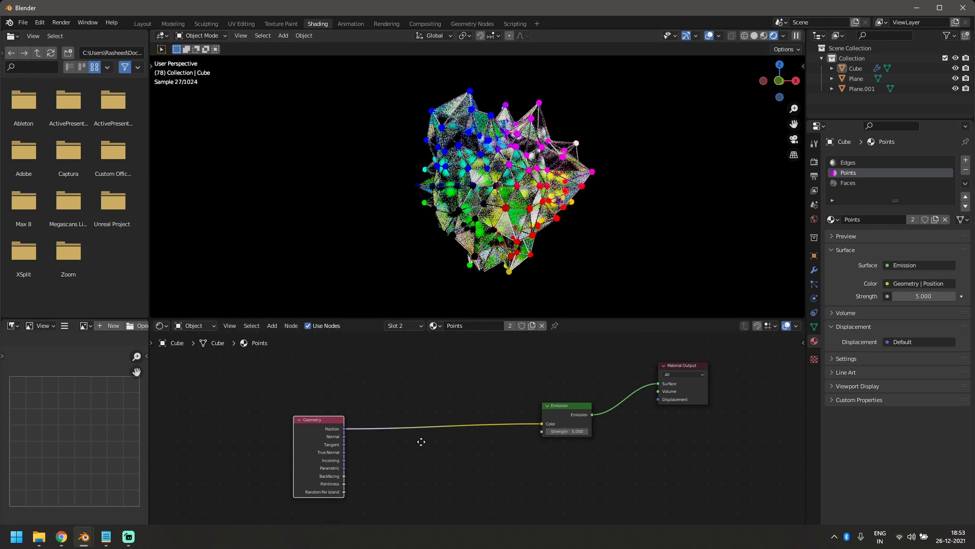
left_click_drag(317, 439, 305, 469)
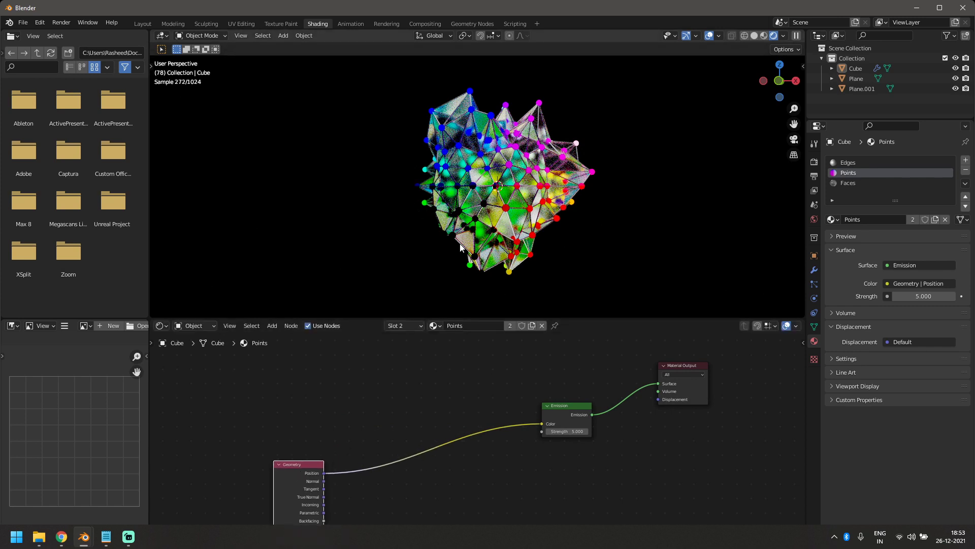
middle_click_drag(338, 409, 320, 407)
key("shift+a")
left_click(440, 382)
type("co")
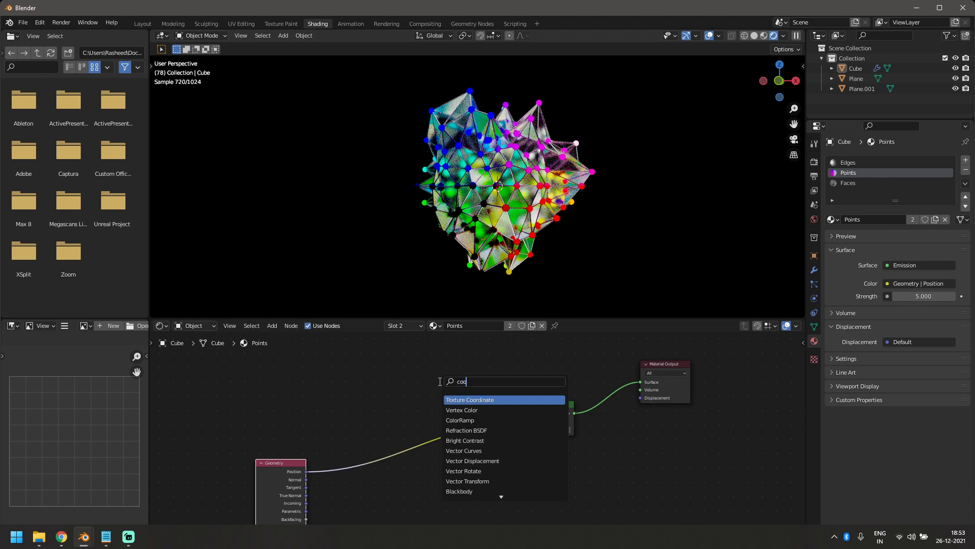
type("lor")
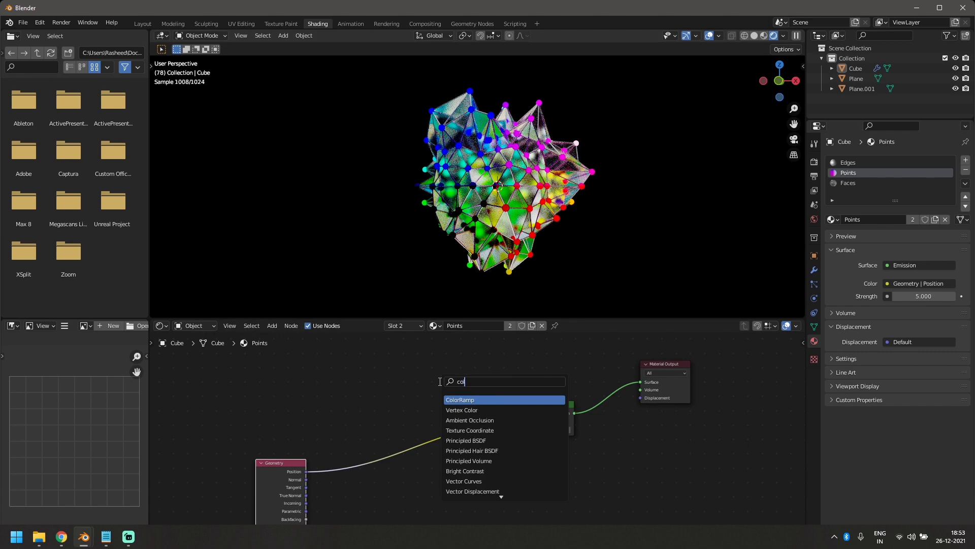
key("Return")
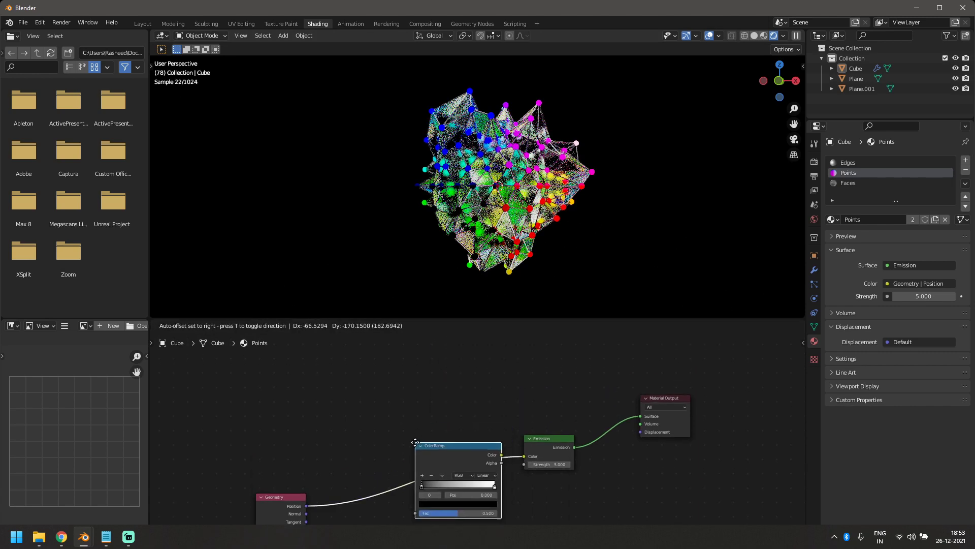
left_click(352, 466)
middle_click_drag(352, 465, 336, 409)
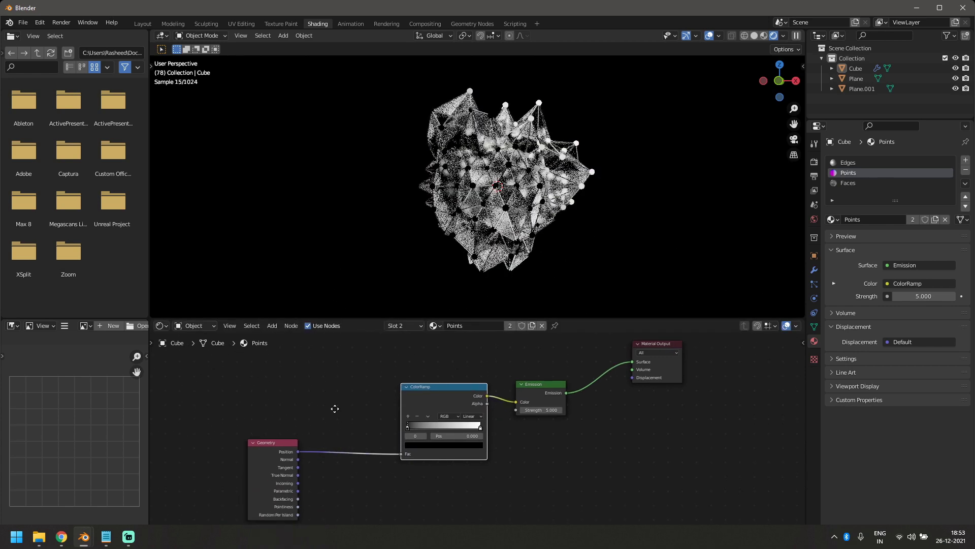
Change the ColorRamp's interpolation to Ease
scroll(331, 417, "up", 2)
left_click(483, 423)
left_click(475, 406)
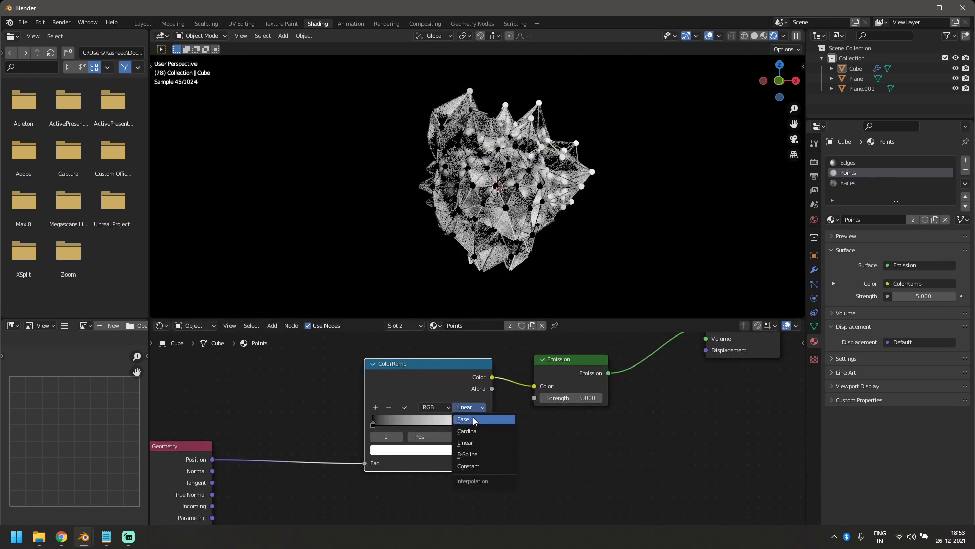
left_click(473, 417)
Add three stops to the ColorRamp at positions 0.5, 0.25 and 0.75
left_click(373, 409)
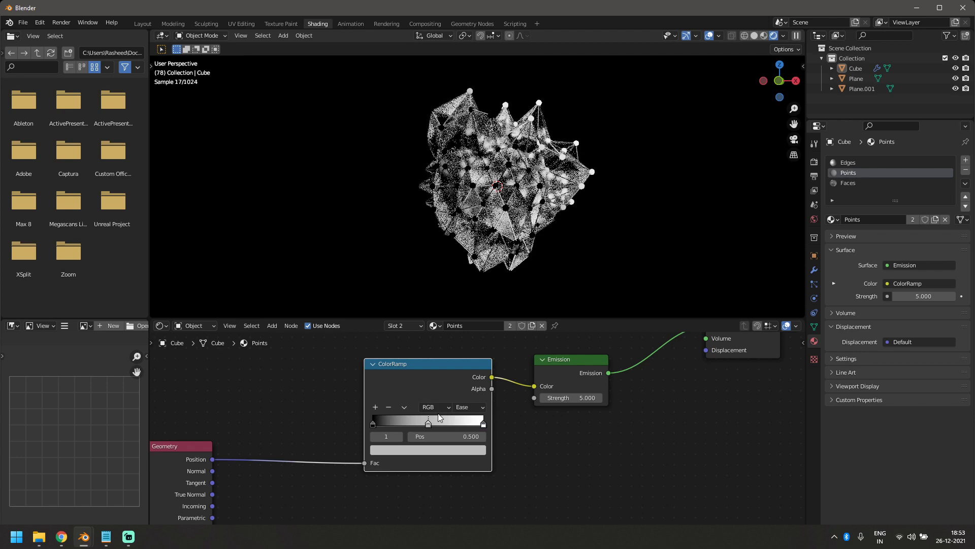
left_click(375, 407)
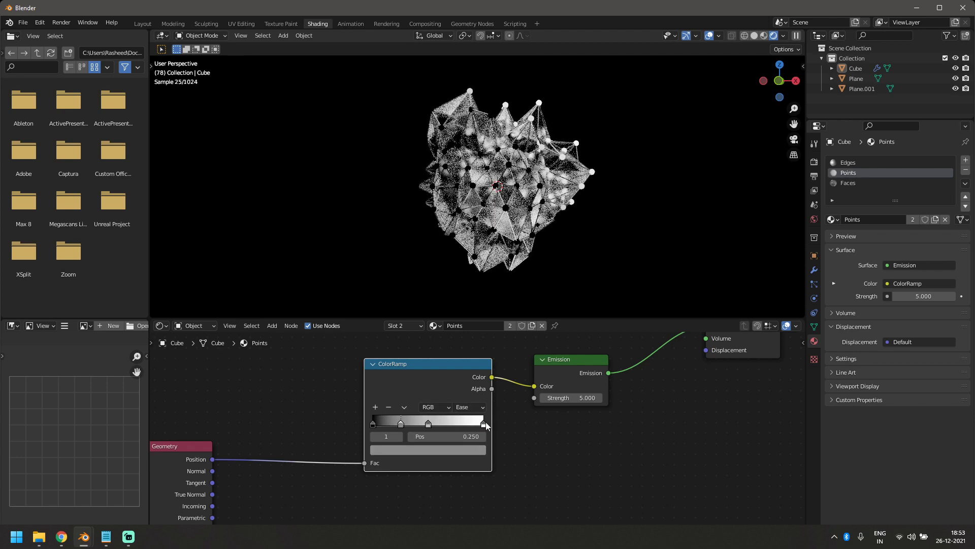
left_click(485, 424)
left_click(374, 407)
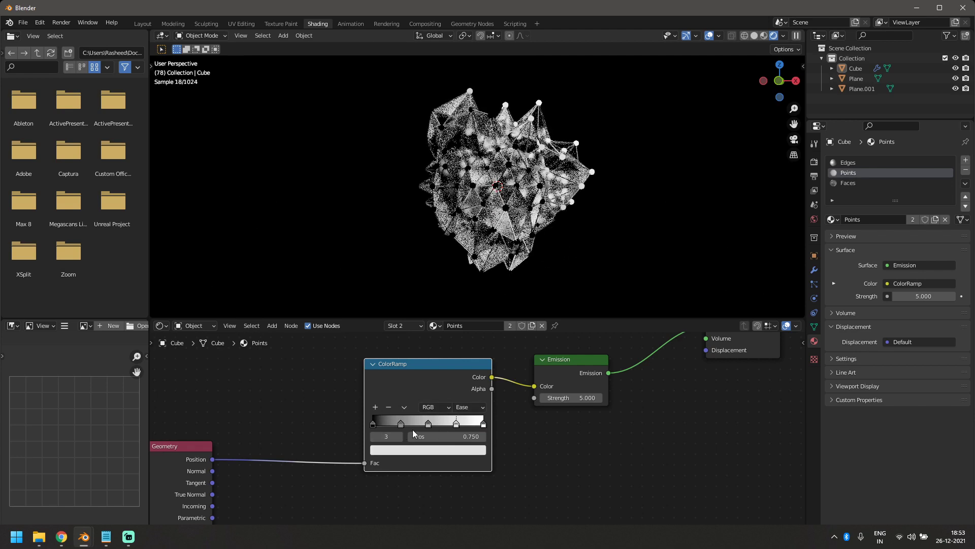
Color the ColorRamp's last stop pure blue and the stop at 0.75 a light azure blue
left_click(483, 424)
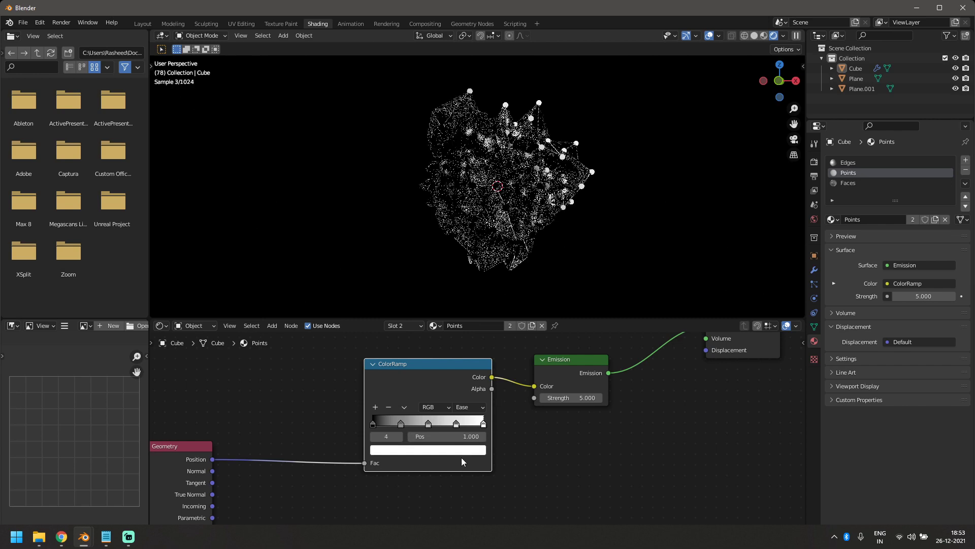
left_click(461, 450)
left_click_drag(435, 341, 446, 322)
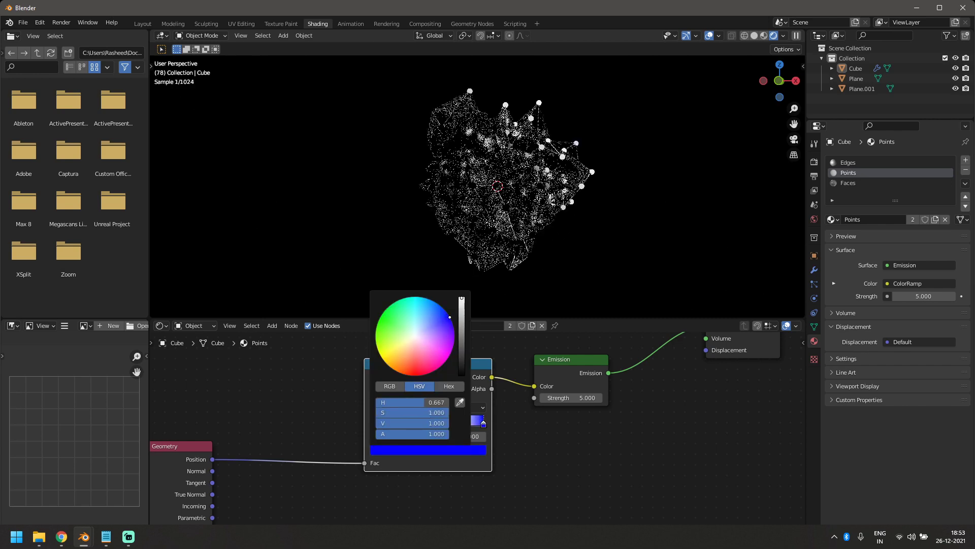
left_click(456, 423)
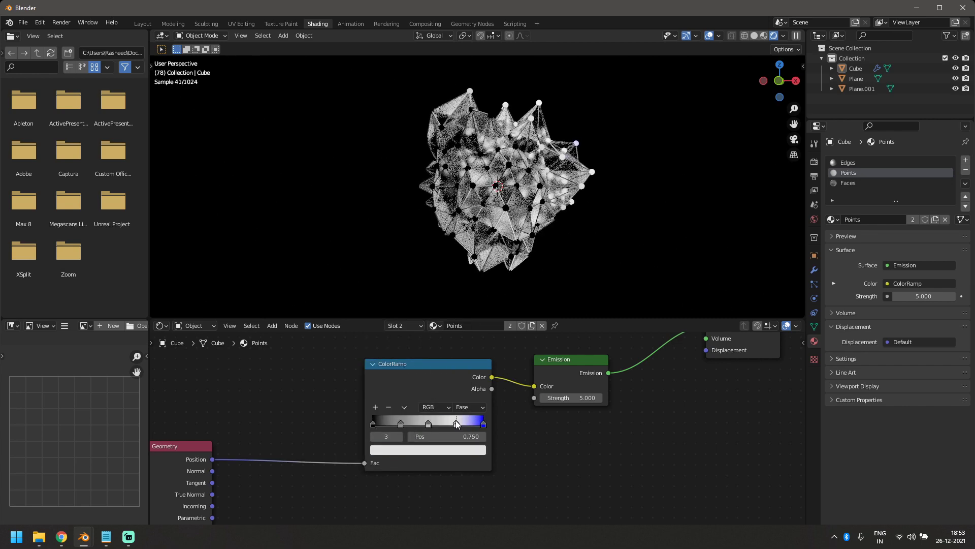
left_click(451, 449)
left_click_drag(434, 323, 424, 305)
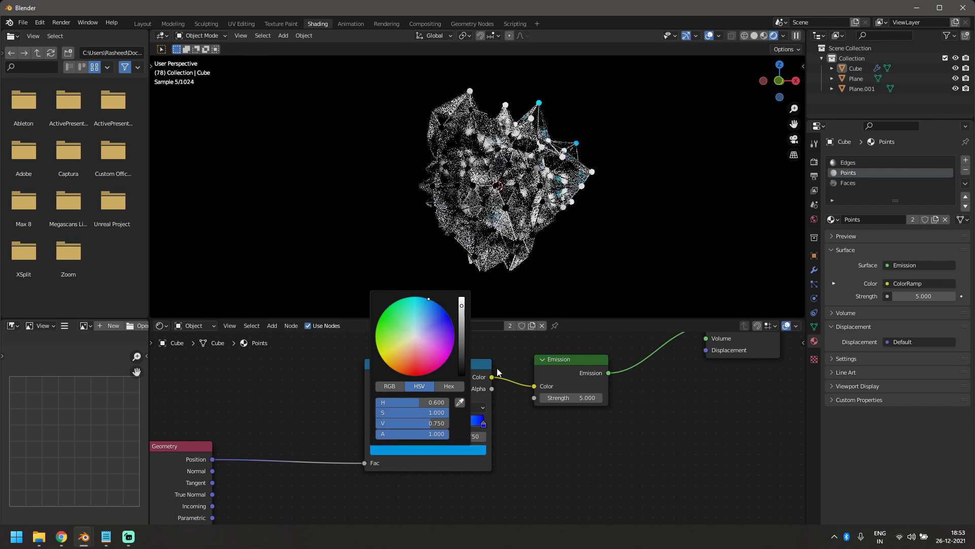
Color the ColorRamp stop at 0.5 green and the stop at 0.25 a bright yellow-green
left_click(428, 423)
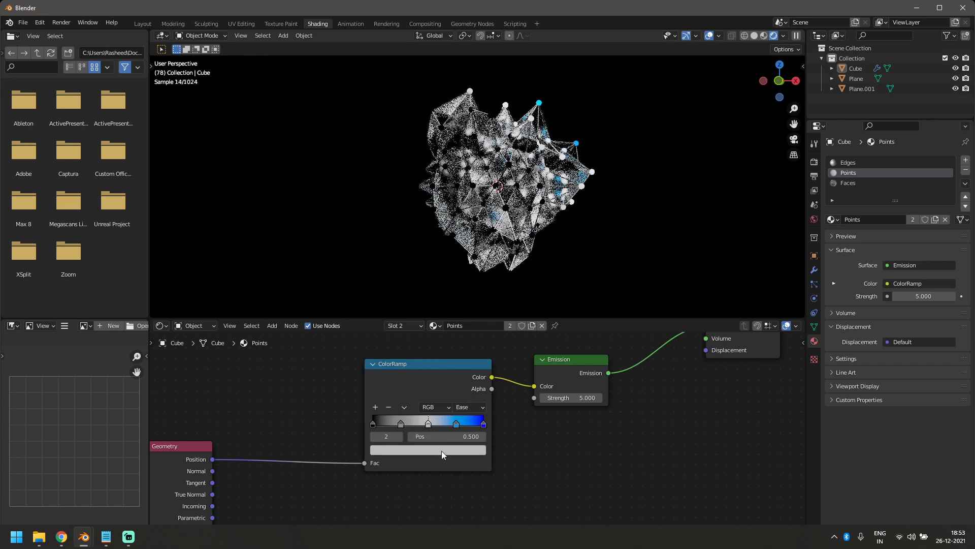
left_click(441, 450)
left_click_drag(405, 328, 383, 315)
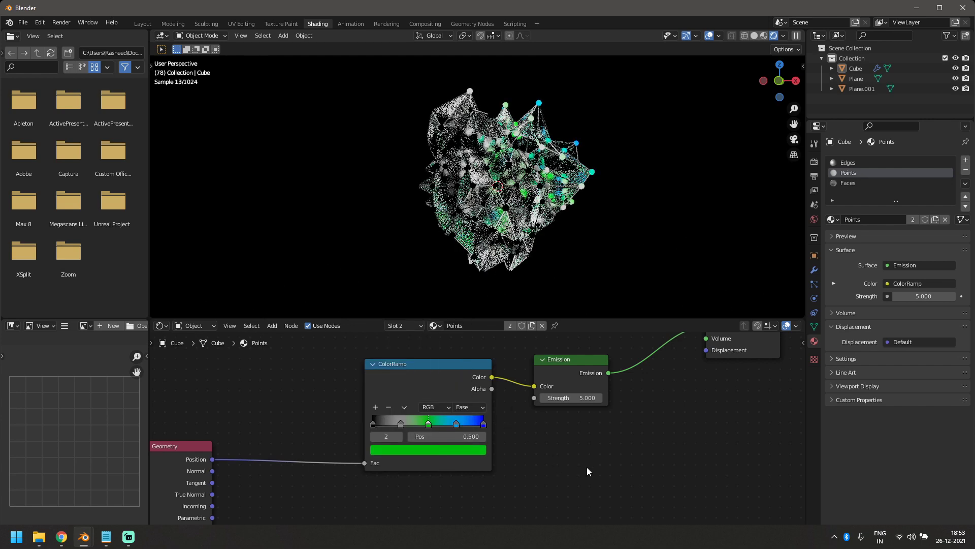
left_click(401, 423)
left_click(432, 450)
left_click_drag(401, 333, 379, 344)
left_click_drag(461, 333, 461, 297)
Color the ColorRamp's first stop, at position 0, a fully bright orange
left_click(373, 423)
left_click(411, 451)
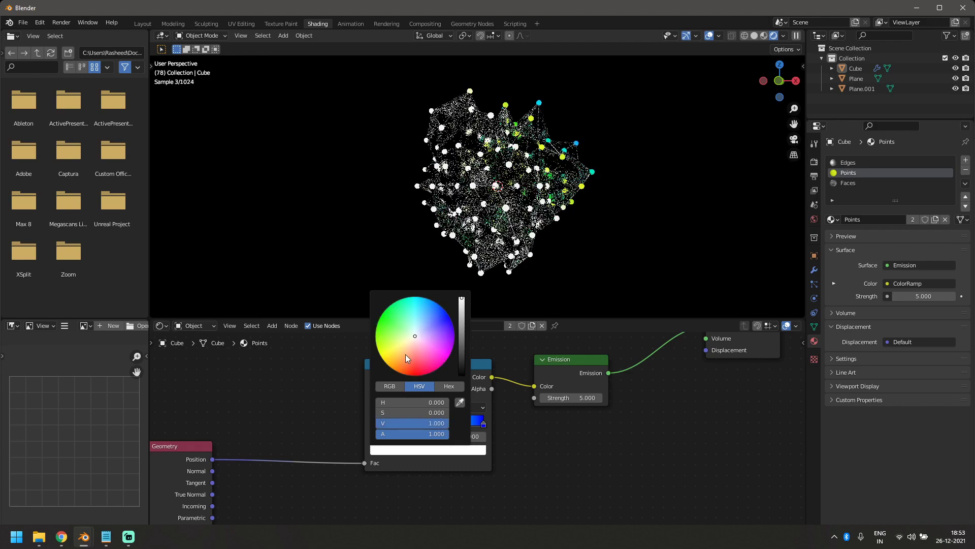
left_click_drag(407, 354, 399, 372)
middle_click_drag(583, 254, 499, 292)
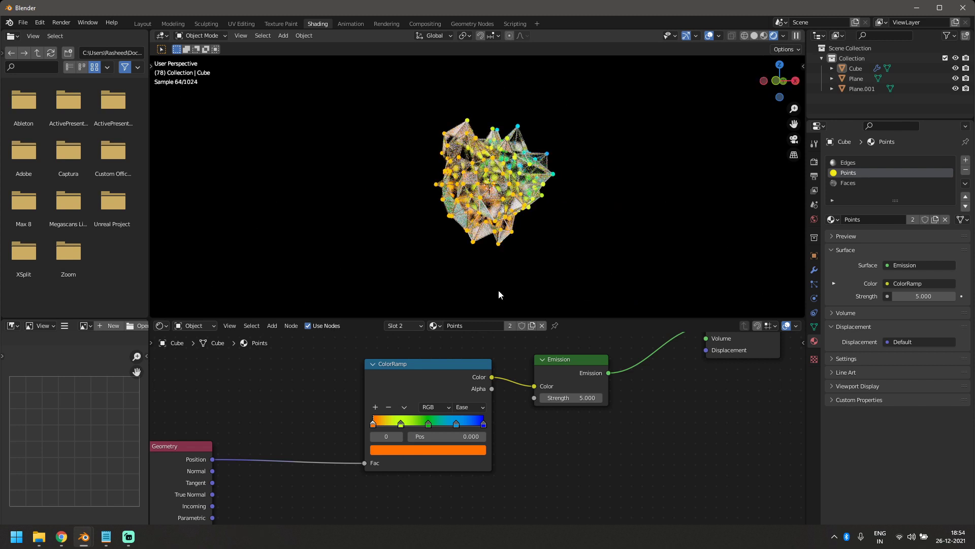
scroll(464, 374, "down", 1)
middle_click_drag(279, 422, 373, 440)
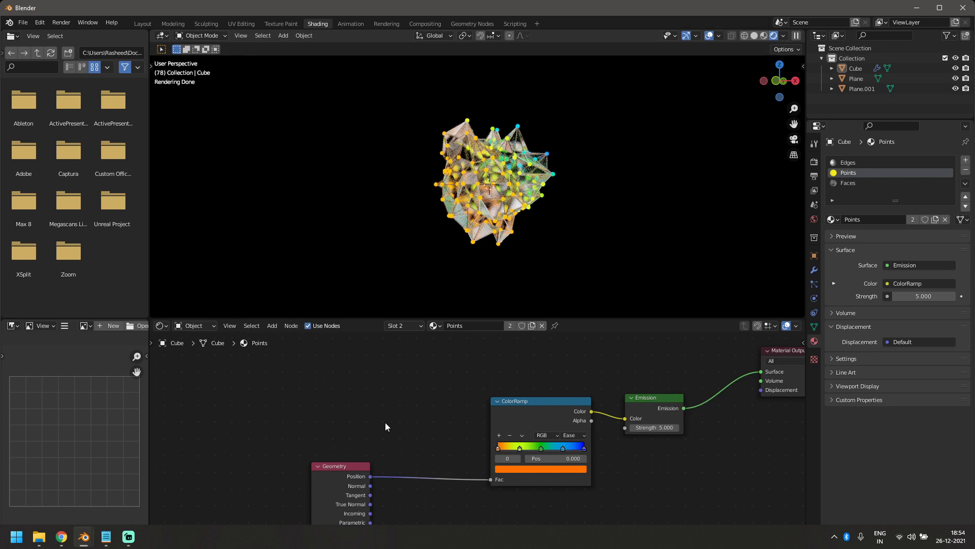
Switch to the Compositing workspace and enable nodes for the scene
left_click(467, 21)
left_click(411, 23)
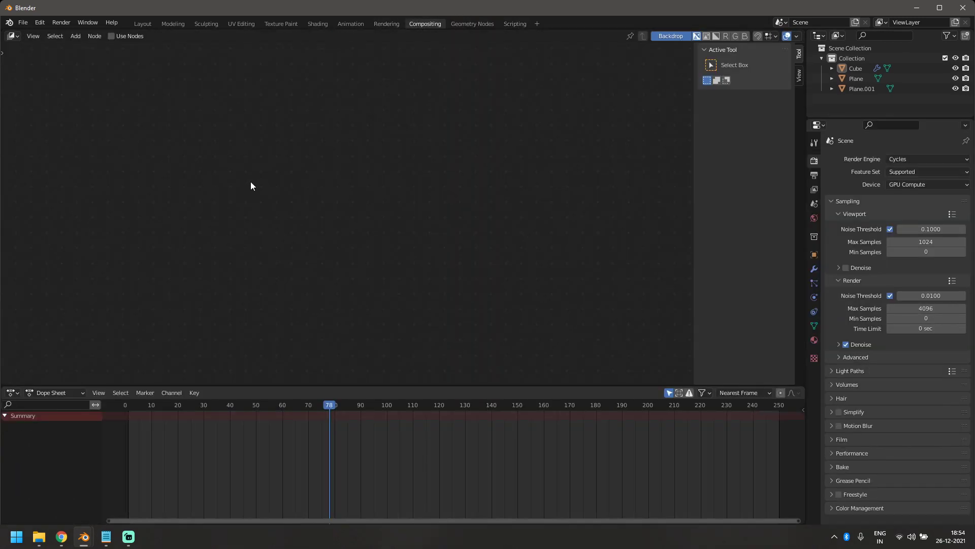
left_click(111, 36)
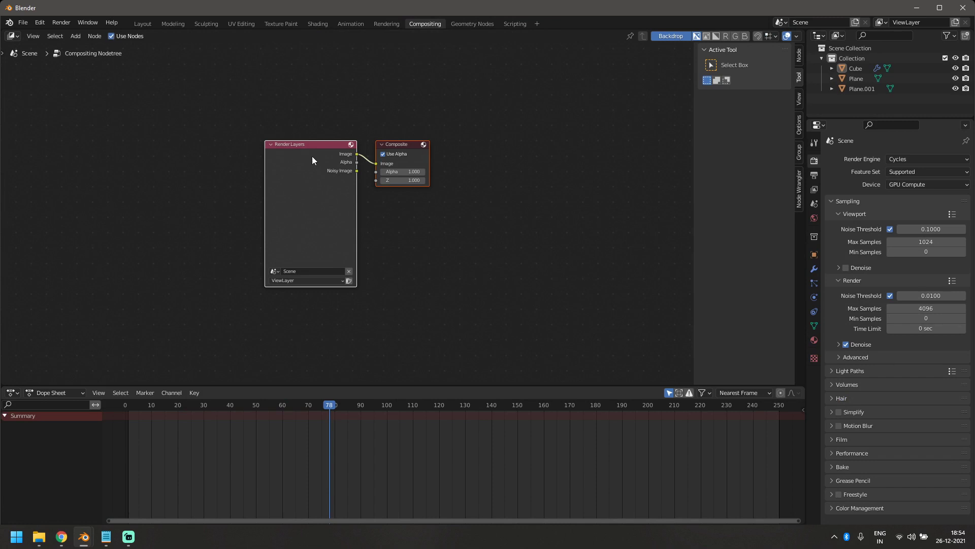
Insert a Glare node between Render Layers and Composite, moving Render Layers aside to make room
left_click_drag(310, 157, 135, 217)
key("shift+a")
left_click(288, 130)
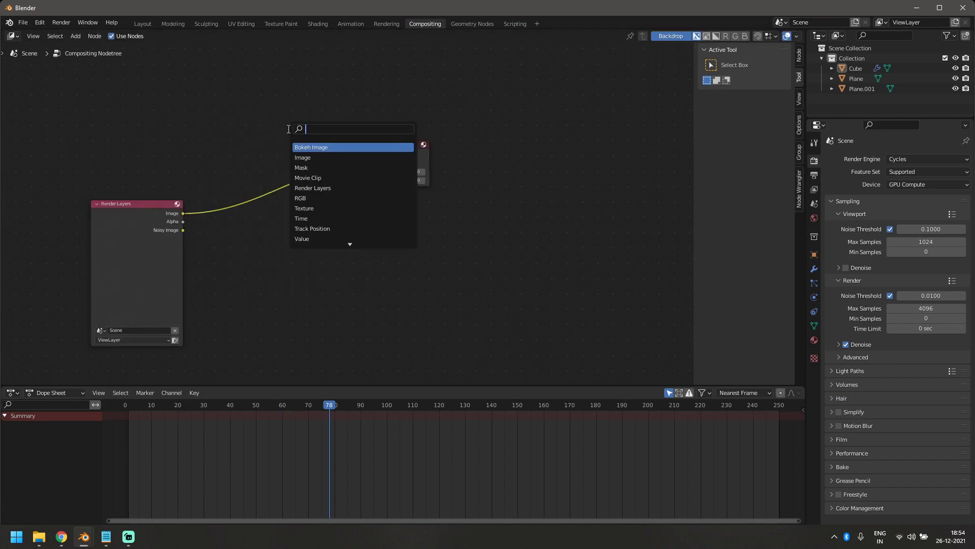
type("glare")
key("Return")
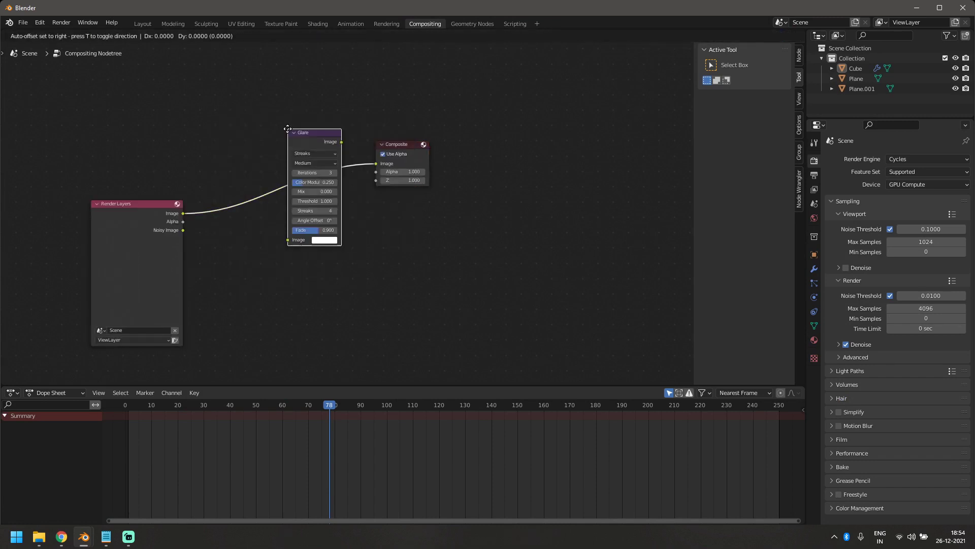
left_click(292, 140)
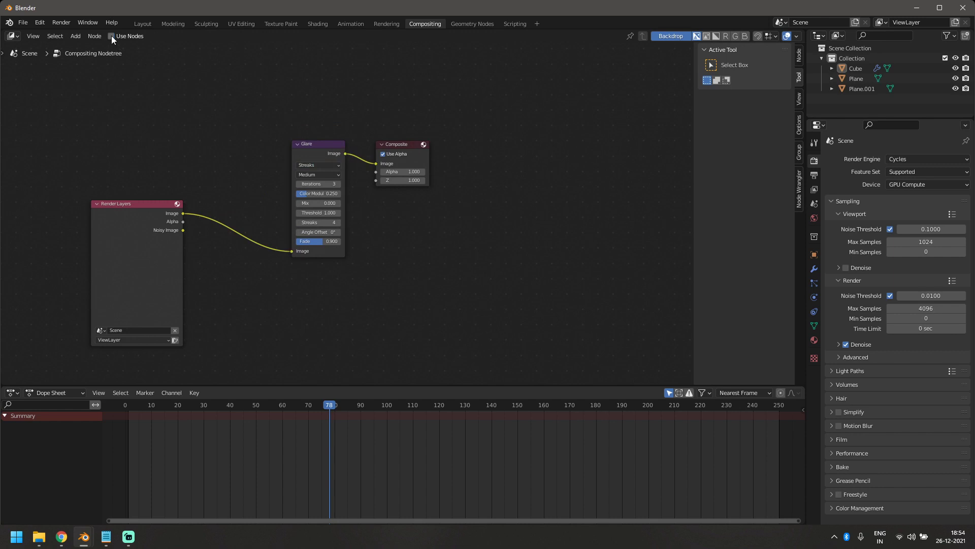
left_click_drag(136, 219, 101, 162)
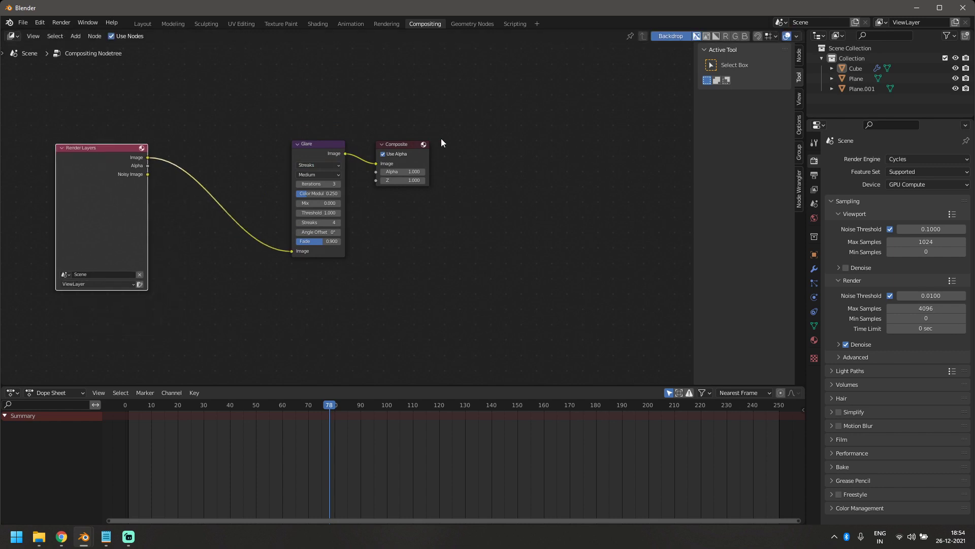
Set the Glare node's type to Fog Glow and its quality to High
left_click(401, 144)
left_click(99, 148)
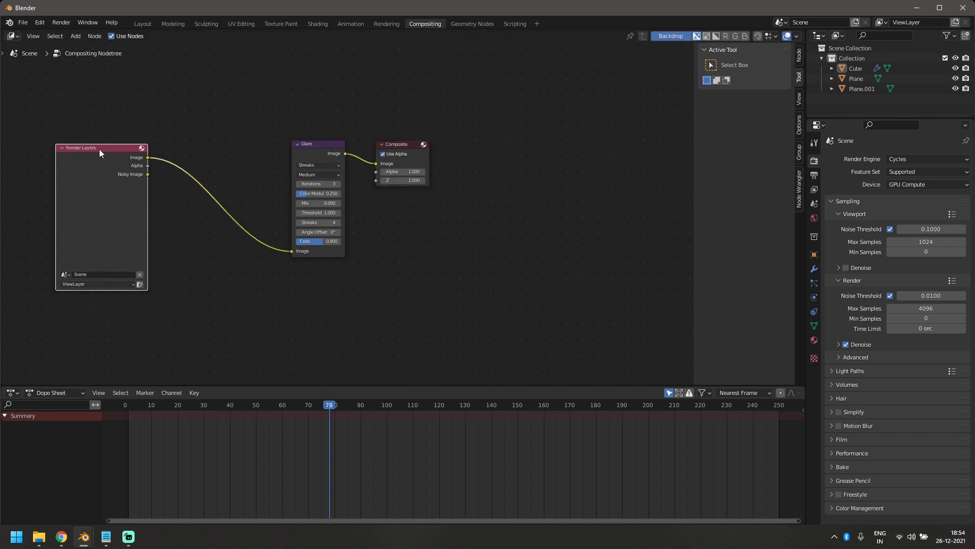
left_click(412, 147)
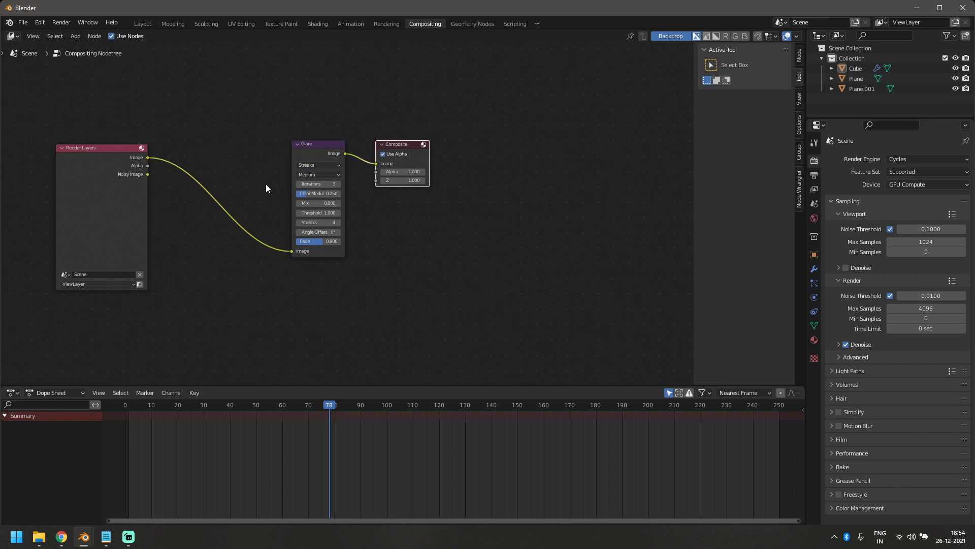
middle_click_drag(266, 184, 347, 219)
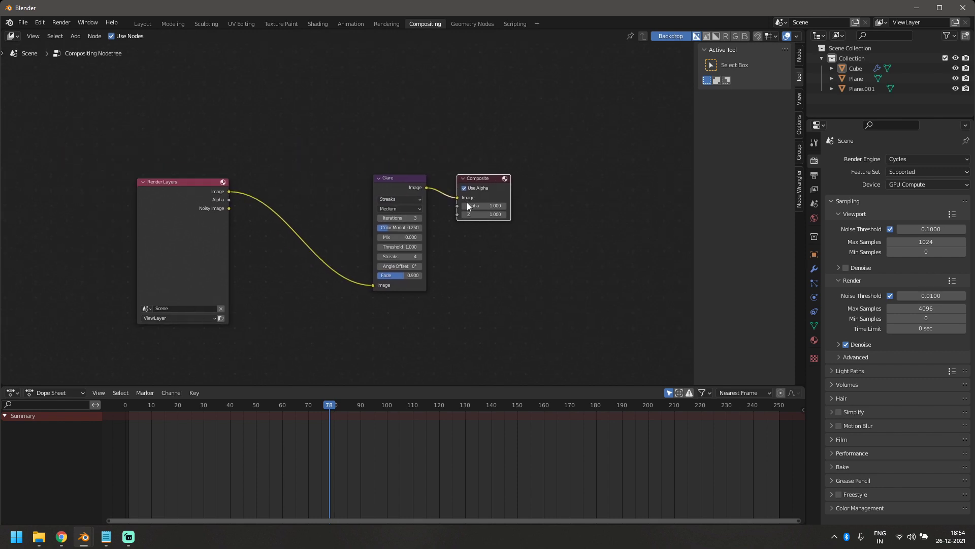
left_click(405, 200)
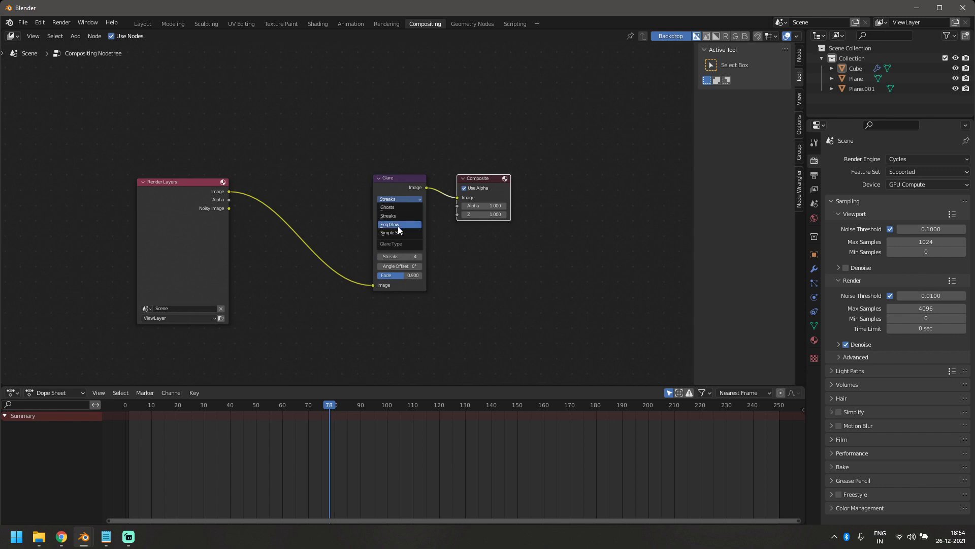
left_click(398, 226)
left_click(396, 208)
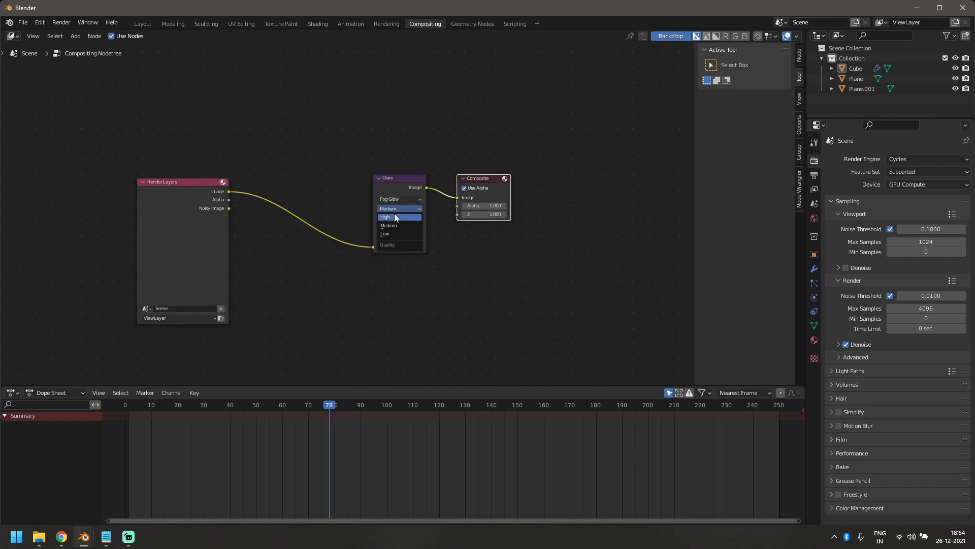
left_click(393, 217)
scroll(407, 294, "up", 2)
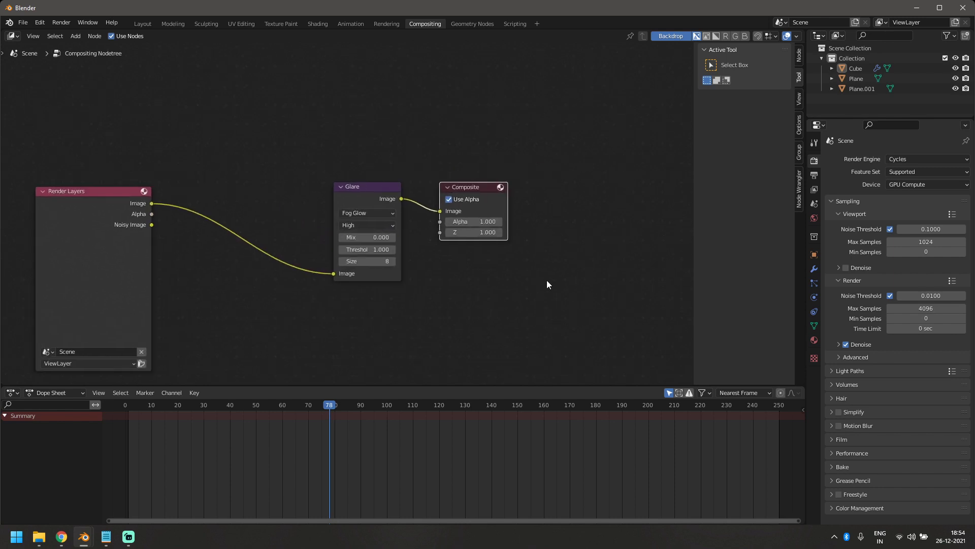
Set the render's maximum samples to 80 and open the Look options in the Color Management settings
left_click(936, 309)
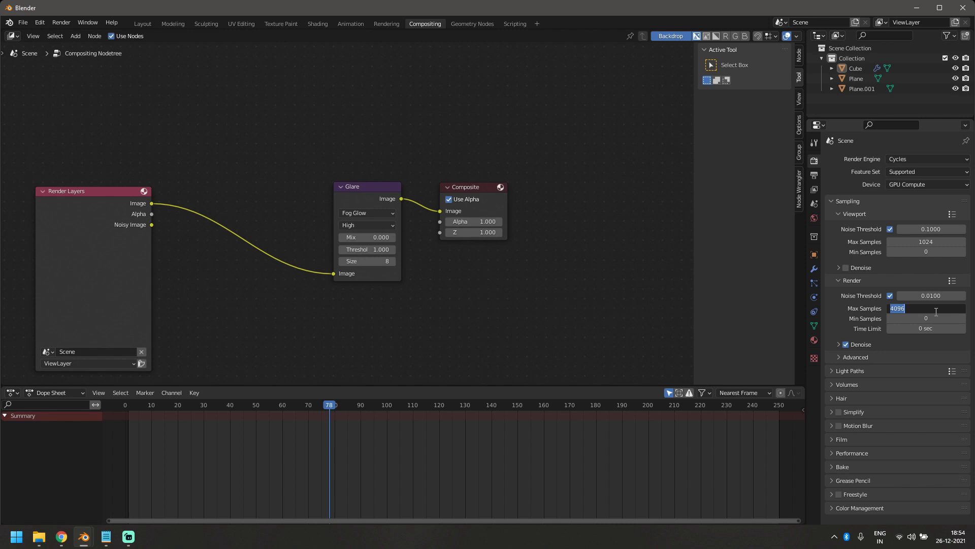
type("80")
key("Return")
left_click(853, 508)
scroll(874, 488, "down", 3)
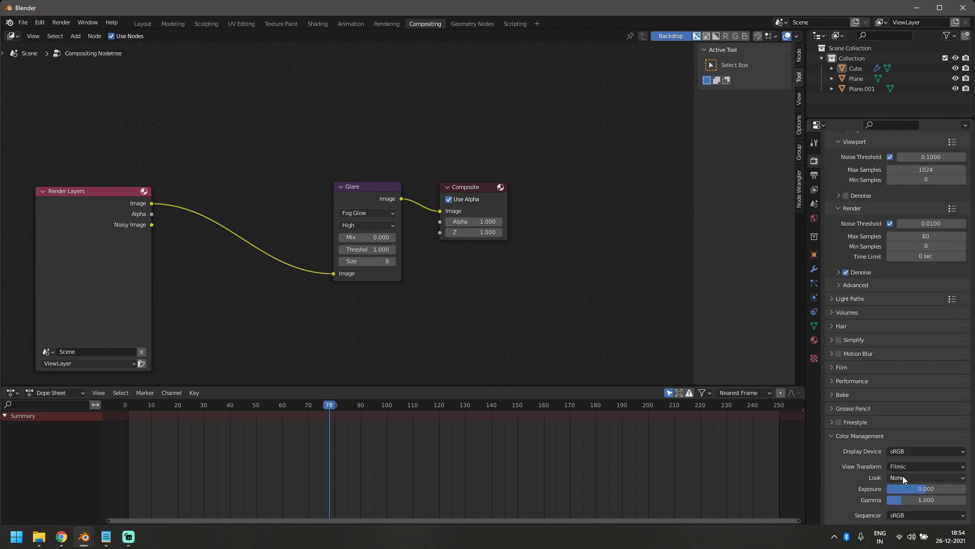
left_click(904, 476)
Add a camera to the scene from the Shading workspace and align it to the current view
key("F12")
left_click(305, 24)
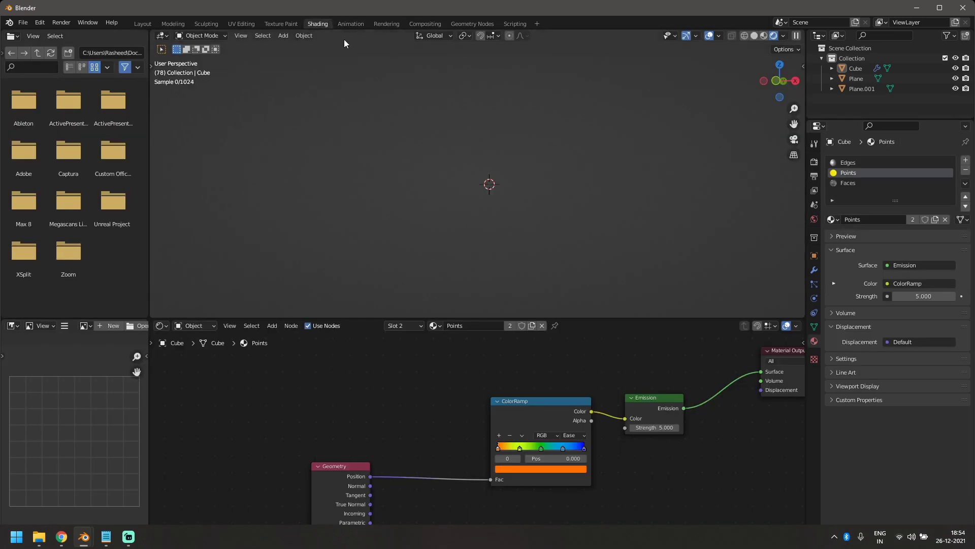
key("shift+a")
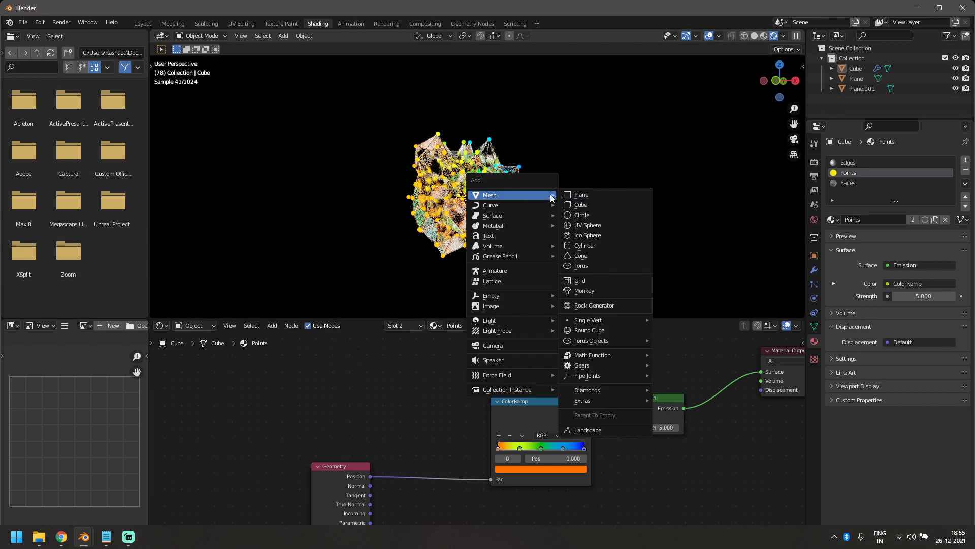
left_click(518, 345)
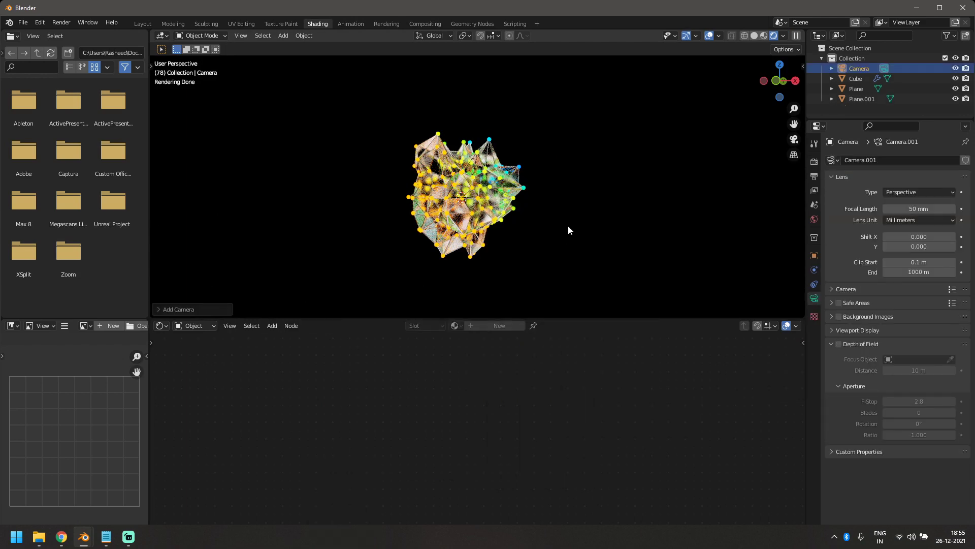
key("ctrl+alt+KP_0")
Render the current frame and inspect the glow and glass faces up close in the render result
key("F12")
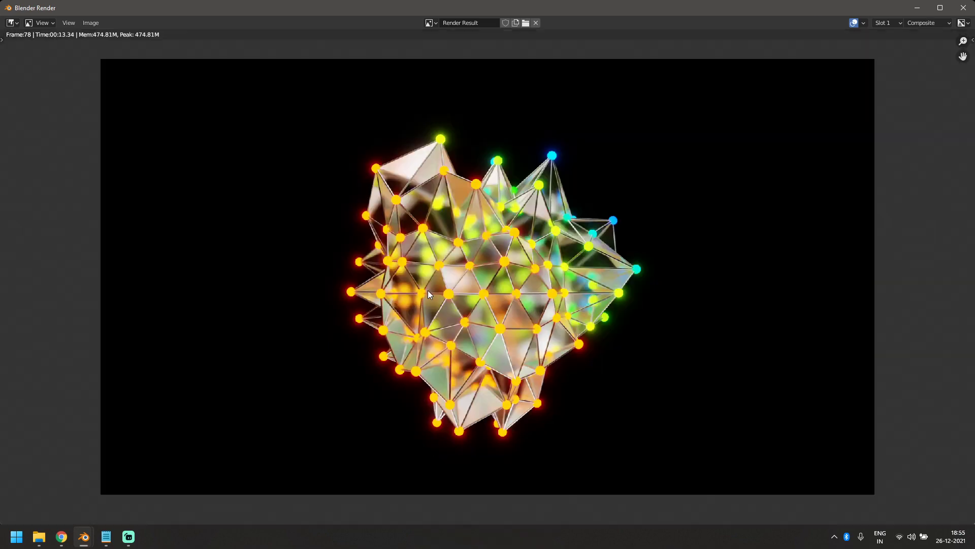
scroll(485, 369, "up", 4)
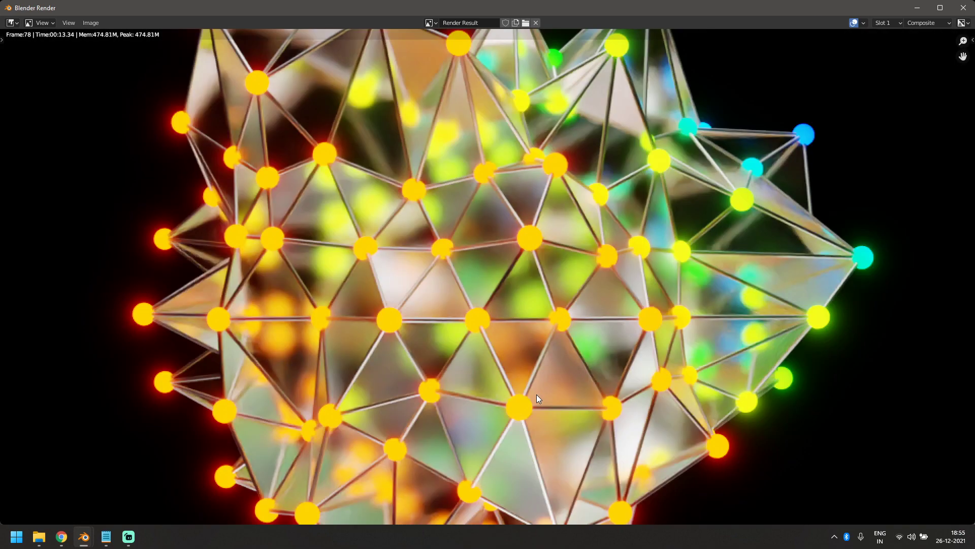
scroll(536, 395, "down", 4)
key("Escape")
Play the animation in the Geometry Nodes workspace and stop it after checking the displaced sphere's motion
middle_click_drag(614, 242, 679, 221)
key("space")
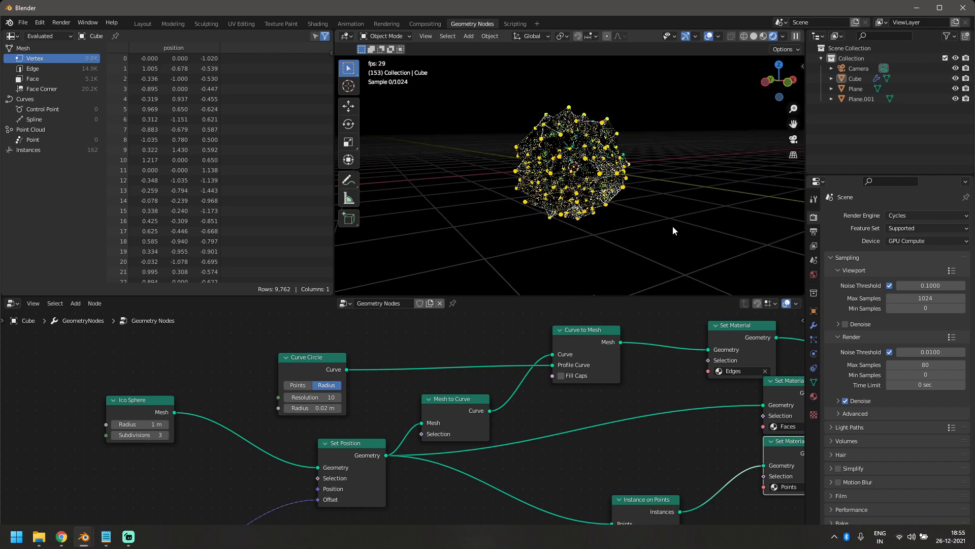
key("space")
Move the Wave Texture node aside and insert a ColorRamp between its Fac output and the first Multiply node
middle_click_drag(270, 468, 373, 388)
scroll(373, 388, "down", 2)
middle_click_drag(285, 431, 438, 383)
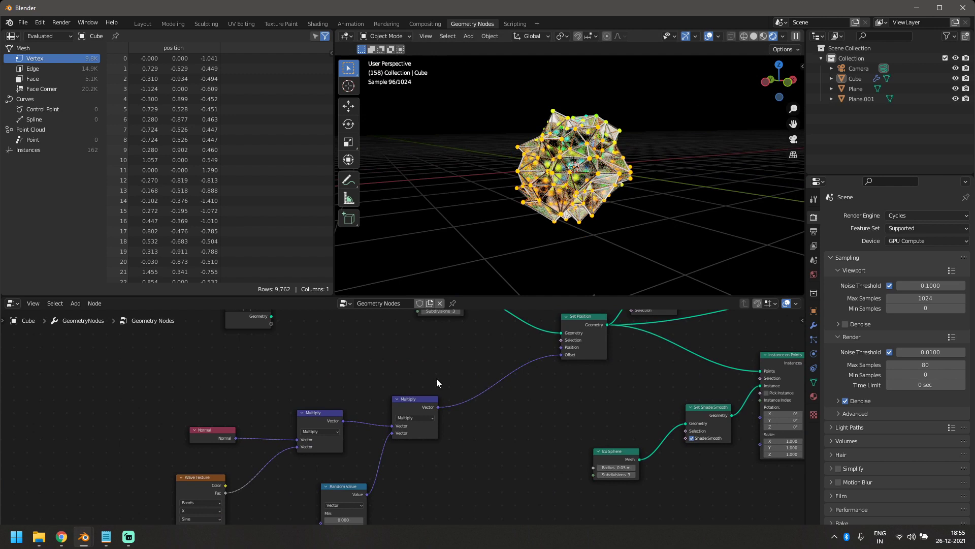
middle_click_drag(225, 489, 253, 430)
left_click_drag(238, 420, 153, 438)
key("shift+a")
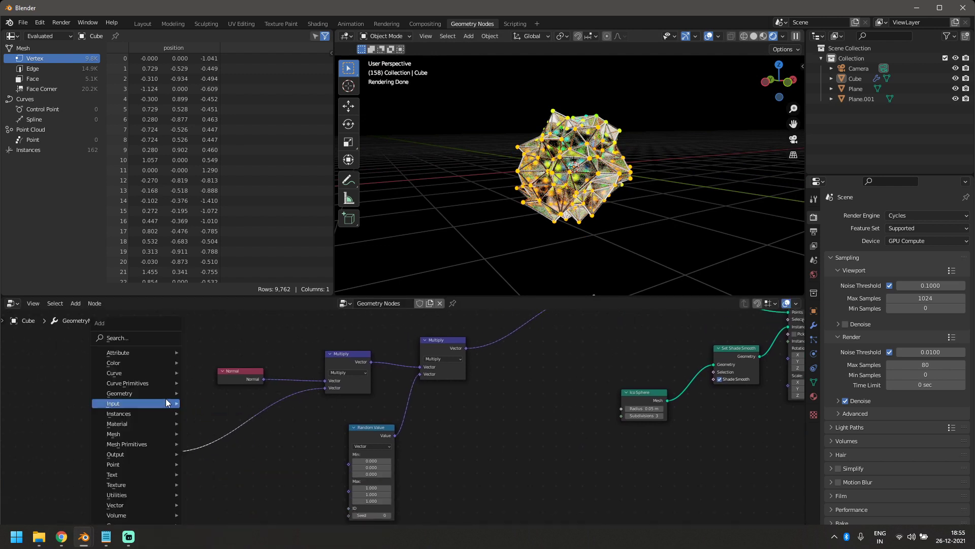
left_click(153, 338)
type("colo")
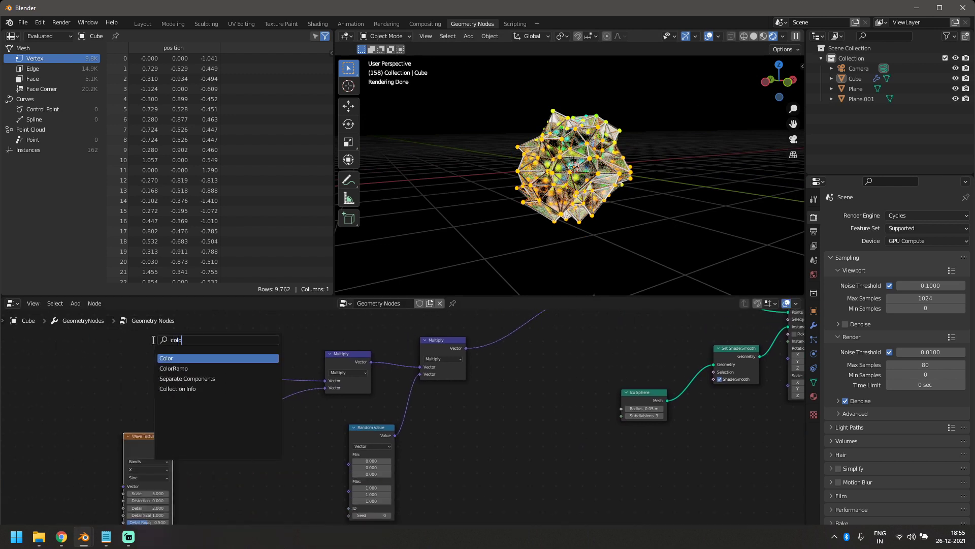
key("Down")
key("Return")
left_click(226, 421)
scroll(227, 421, "up", 2)
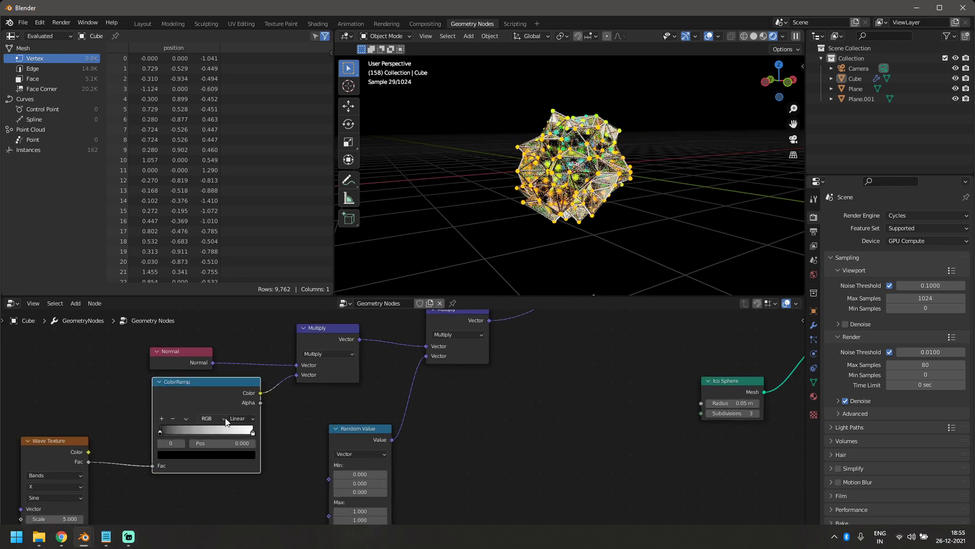
Try moving the ColorRamp's black stop to position 0.086 and shifting its white stop
mouse_move(160, 433)
left_mouse_down()
mouse_move(254, 432)
mouse_move(151, 445)
mouse_move(168, 442)
left_mouse_up()
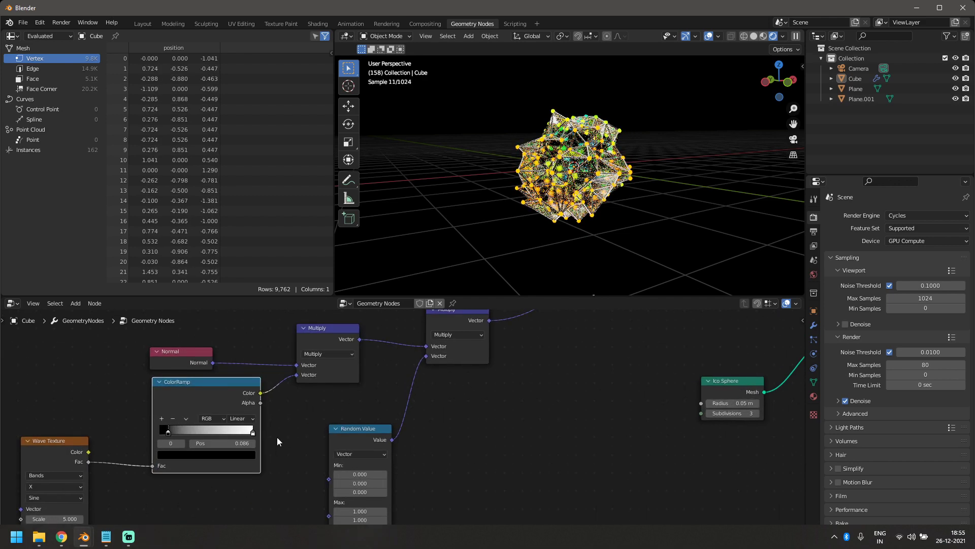
mouse_move(253, 432)
left_mouse_down()
mouse_move(171, 434)
mouse_move(258, 433)
left_mouse_up()
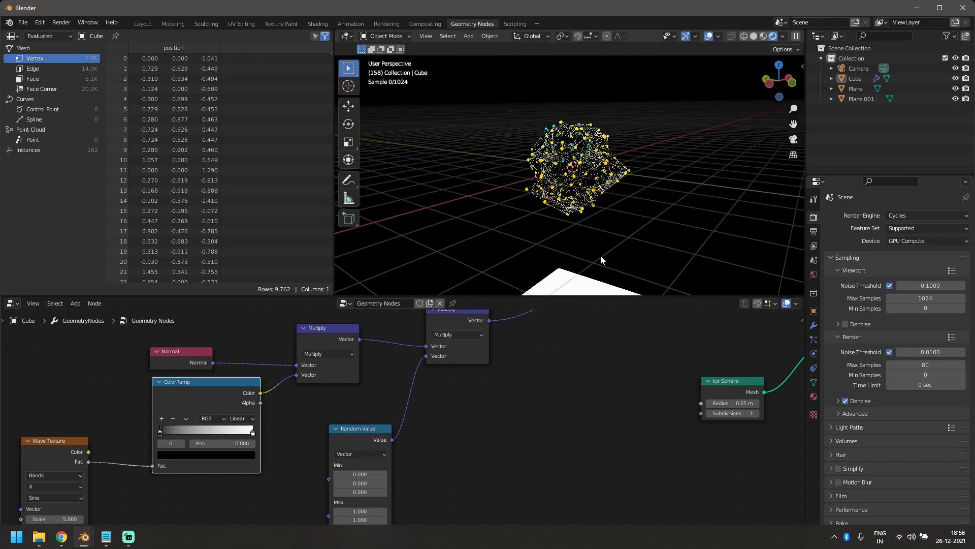
Move the main Ico Sphere node away from Set Position and add a reroute point on the link between them
middle_click_drag(497, 413, 453, 424)
left_click_drag(456, 402, 293, 373)
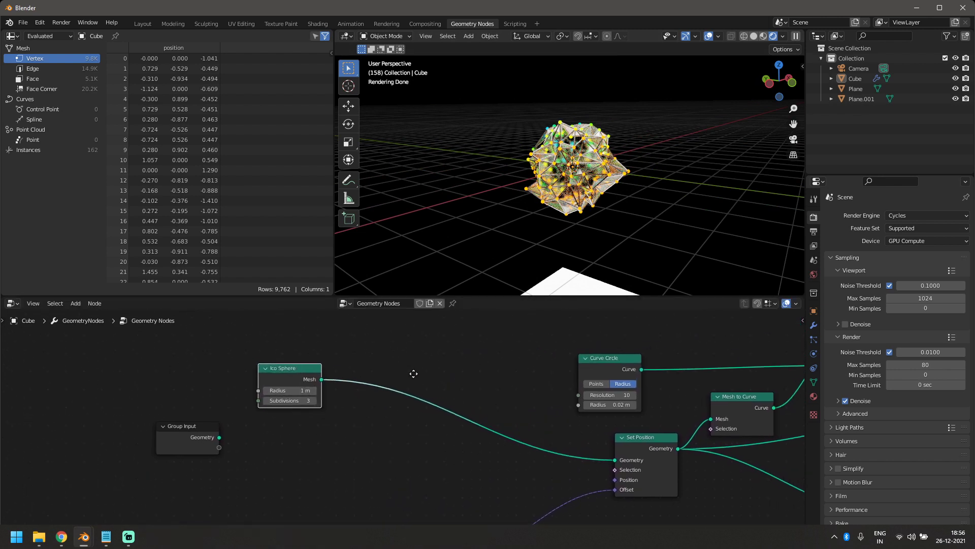
scroll(174, 443, "up", 1)
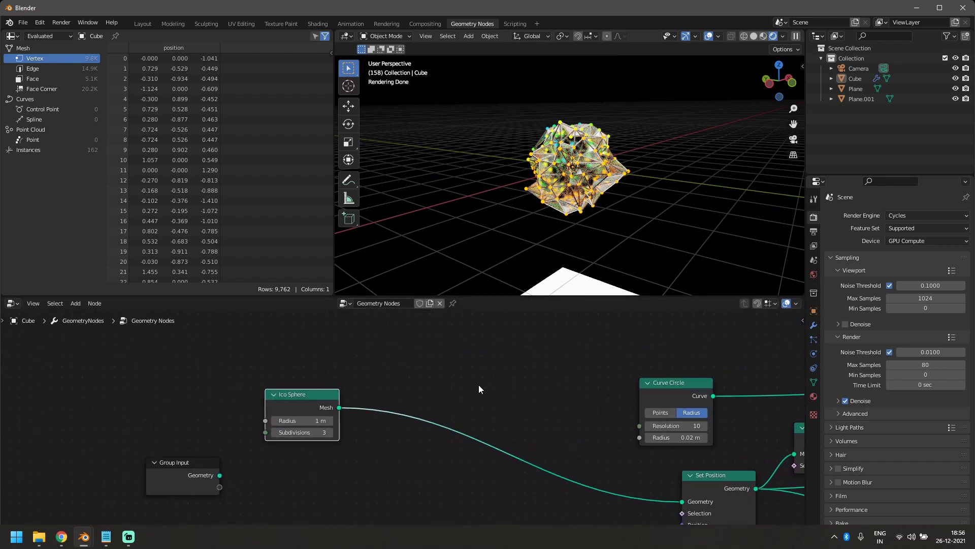
right_click_drag(481, 385, 492, 366, "alt")
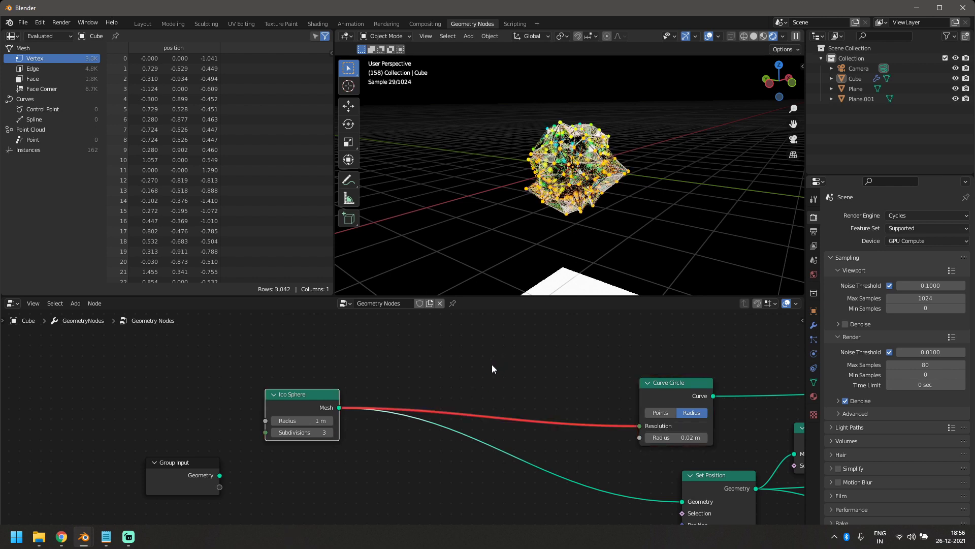
key("ctrl+z")
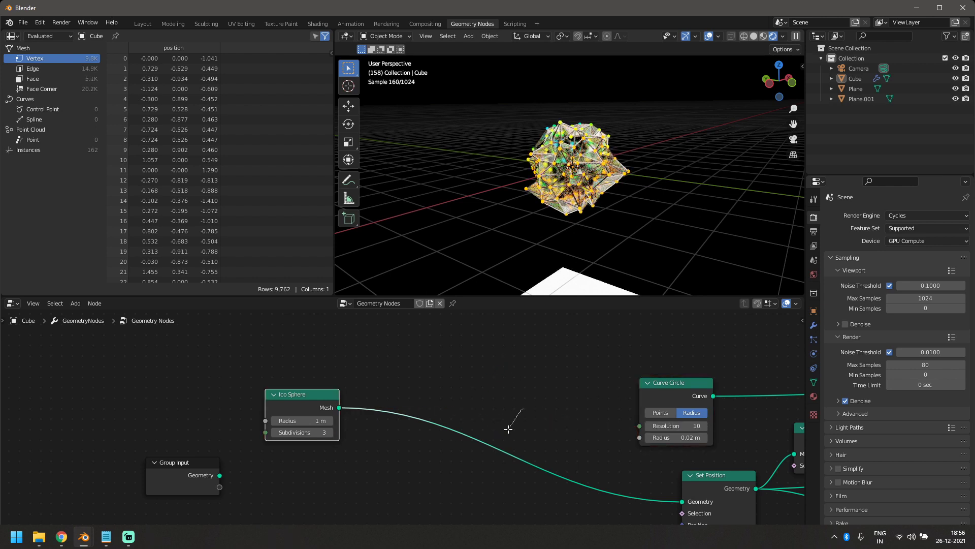
right_click_drag(478, 470, 480, 469, "shift")
scroll(477, 408, "down", 1)
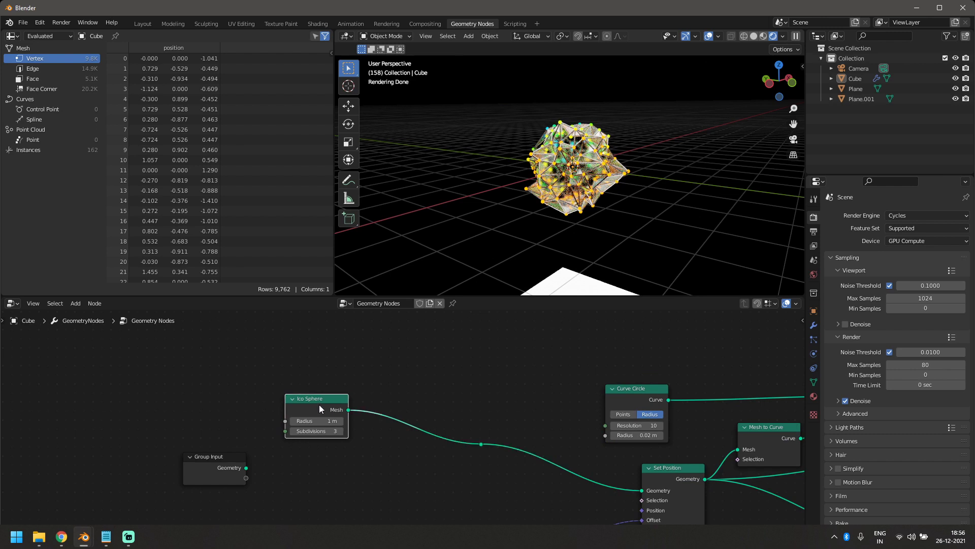
left_click_drag(444, 451, 356, 410)
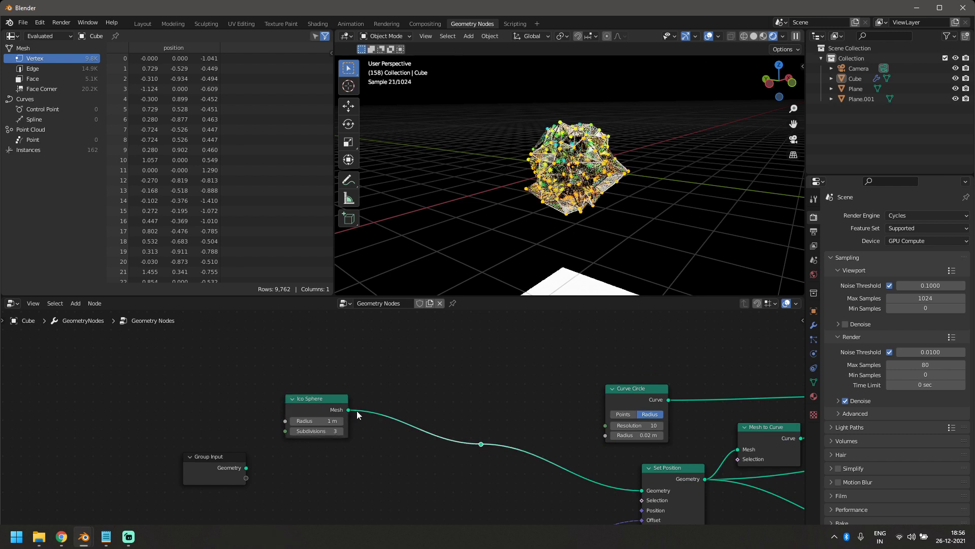
Replace the main Ico Sphere node with a Cube mesh node connected to the reroute point
left_click(321, 397)
key("x")
key("shift+a")
mouse_move(322, 397)
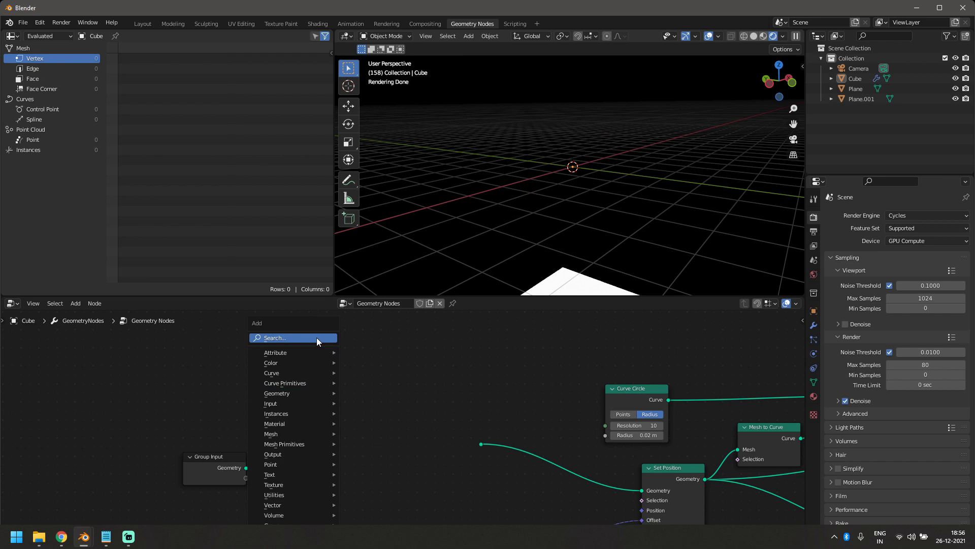
left_click(316, 338)
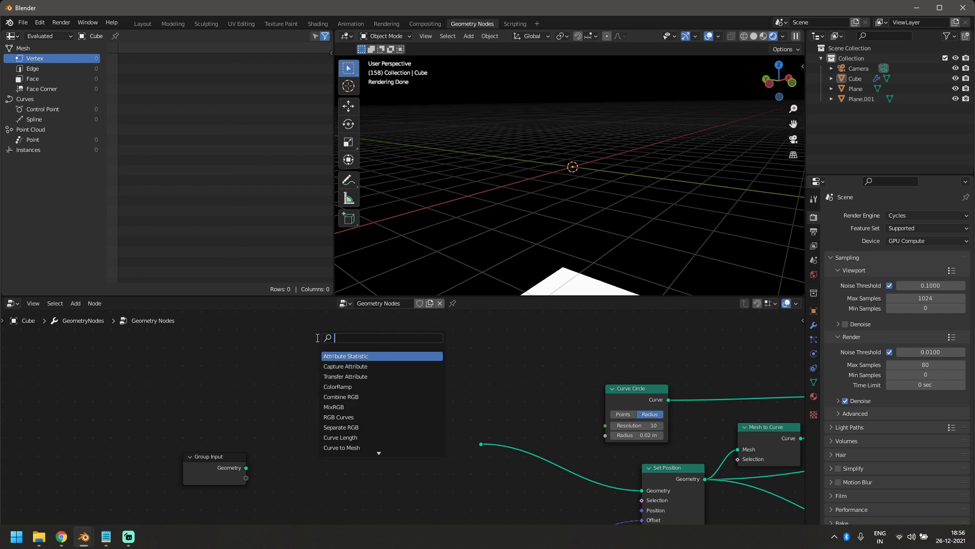
type("cu")
key("Return")
left_click(292, 376)
left_click_drag(352, 387, 481, 444)
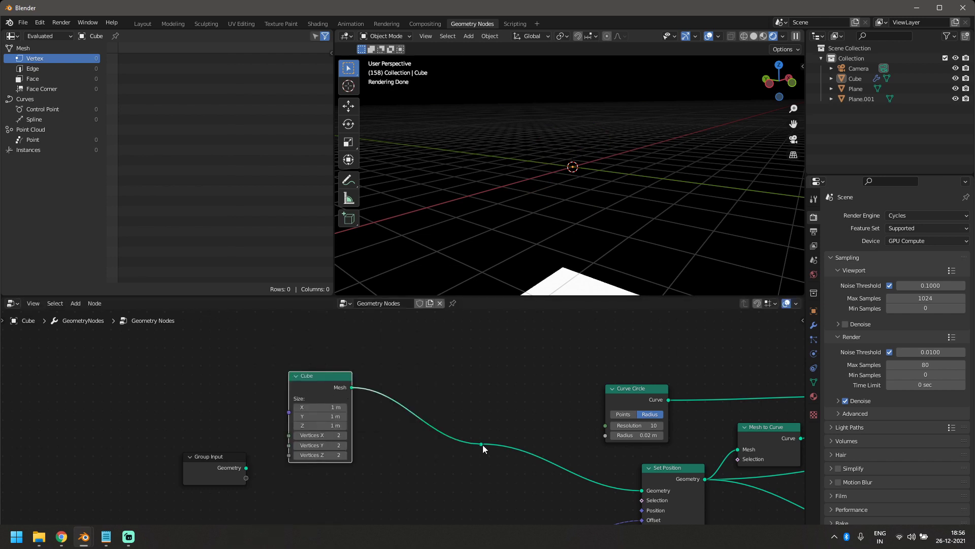
Try 30, 15 and 8 vertices along each axis of the Cube node, playing the animation to compare
middle_click_drag(569, 205, 592, 231)
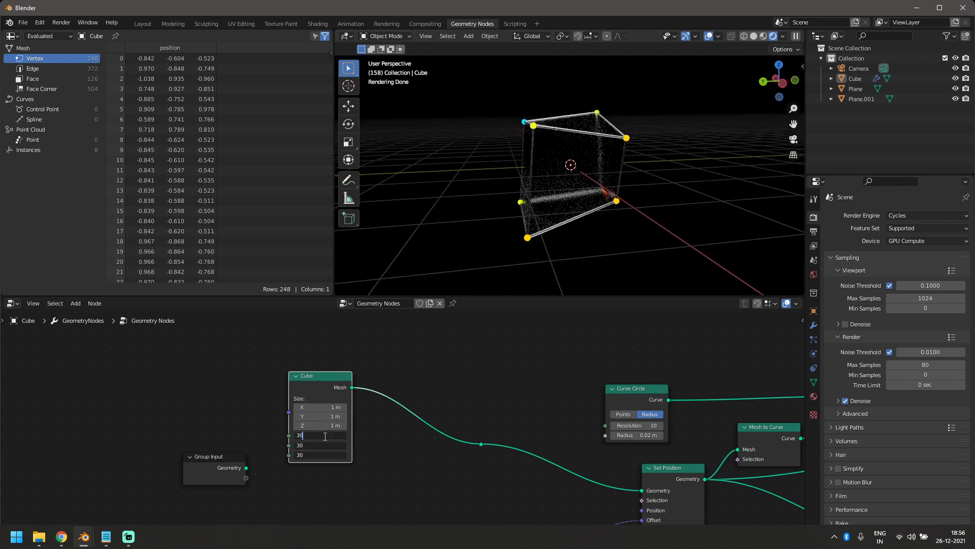
key("Return")
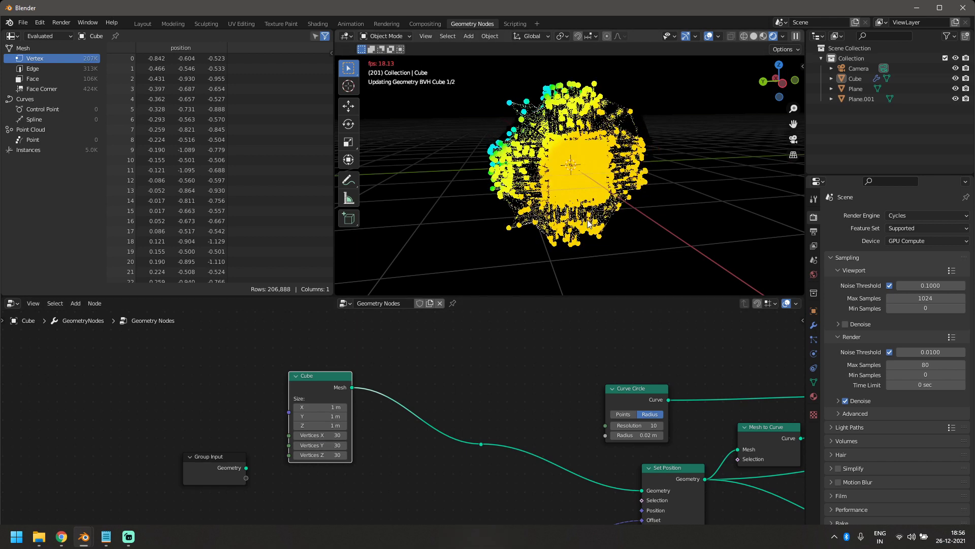
key("space")
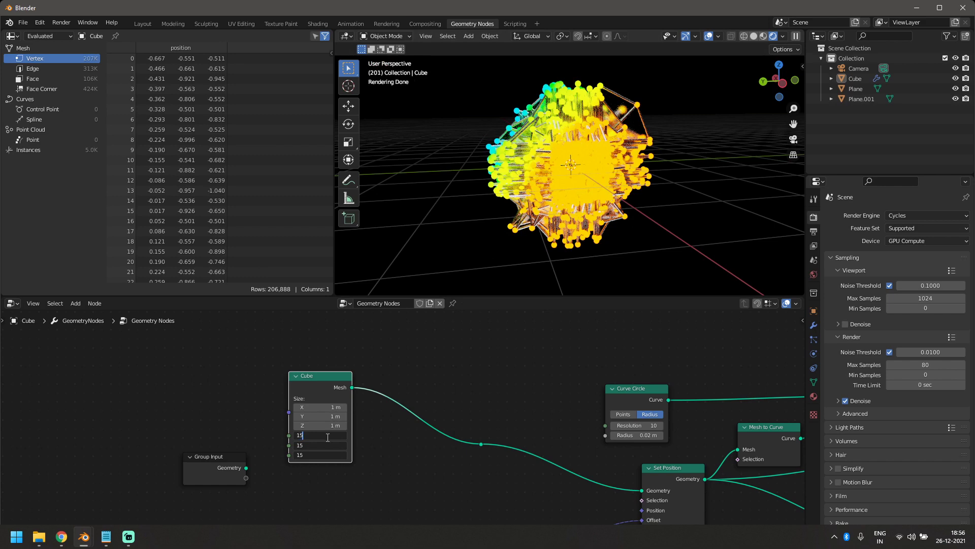
key("Return")
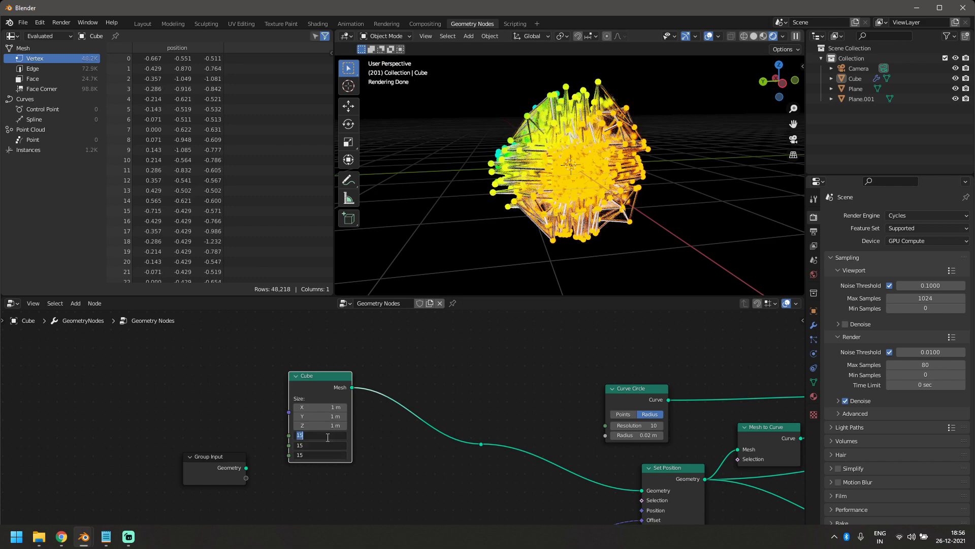
key("Return")
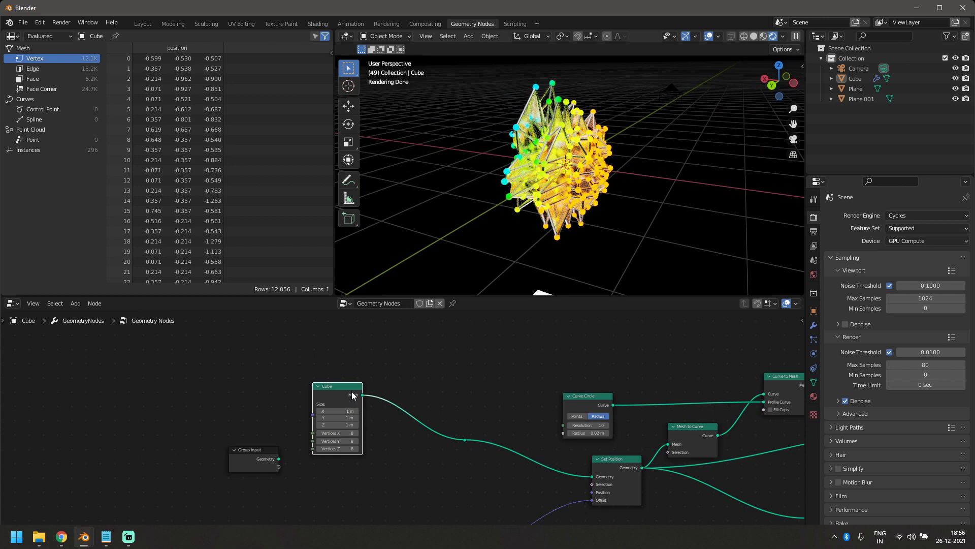
Replace the Cube node with a Grid node connected to the reroute point
key("x")
key("shift+a")
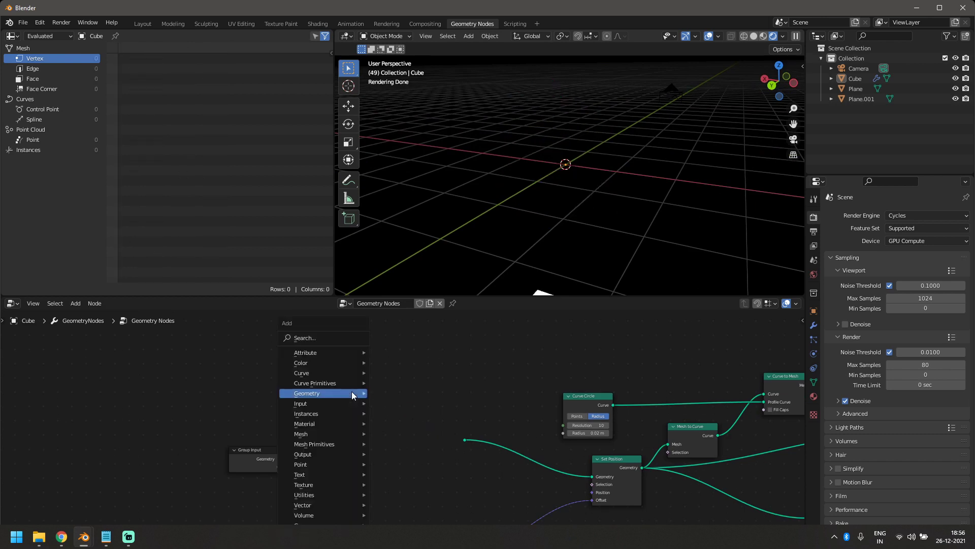
left_click(331, 338)
type("gir")
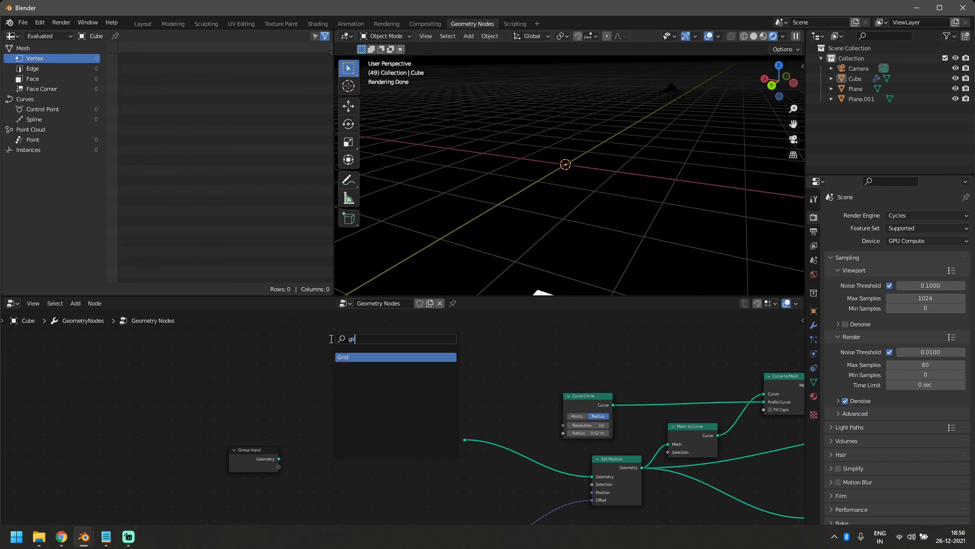
key("Return")
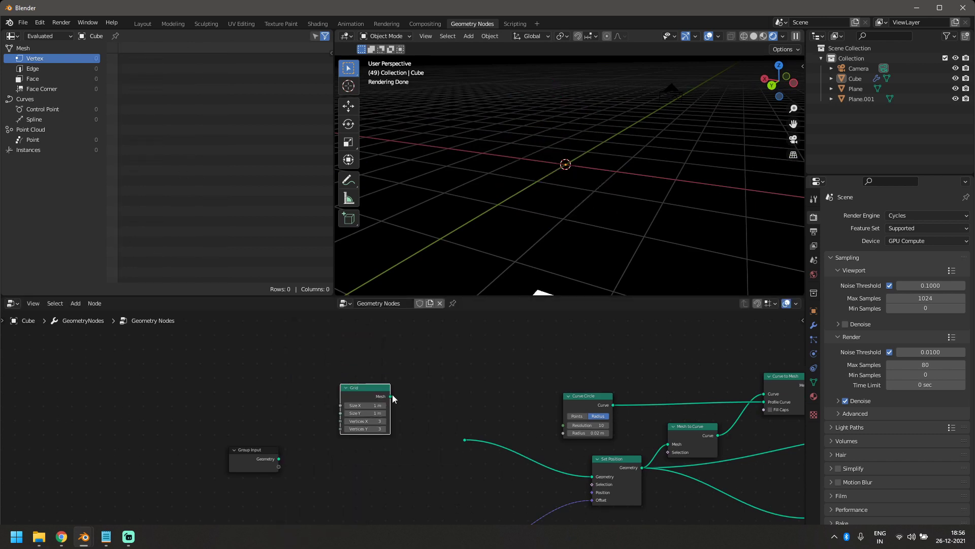
scroll(368, 449, "up", 2)
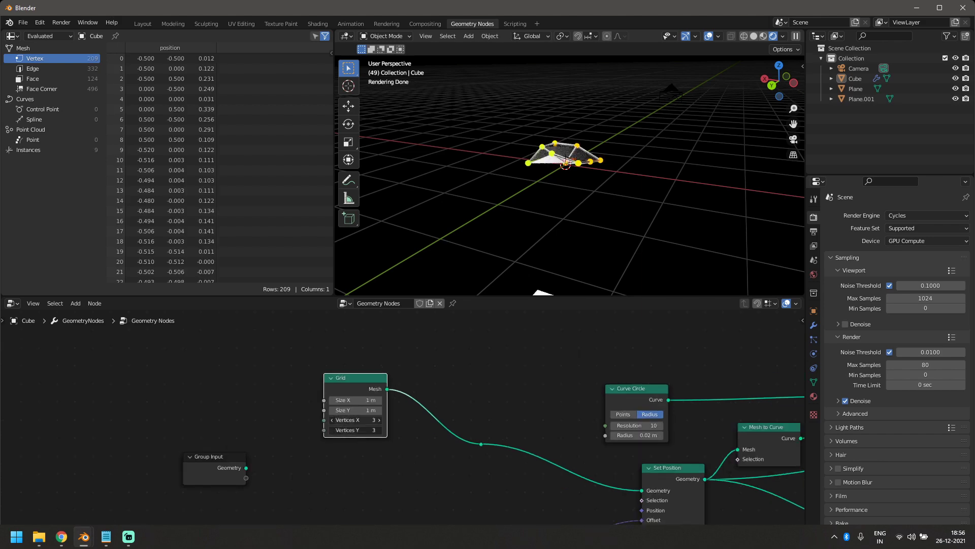
Set the Grid's X and Y vertices to 10 and its size to 4.6 m by 3.4 m
type("10")
key("Return")
middle_click_drag(551, 195, 566, 227)
key("space")
left_click_drag(351, 399, 422, 400)
left_click_drag(351, 410, 398, 410)
Play the animation and examine the displaced grid's motion from another angle, stopping playback when done
scroll(584, 170, "down", 3)
middle_click_drag(594, 170, 552, 231)
key("space")
scroll(558, 222, "up", 2)
scroll(552, 231, "down", 3)
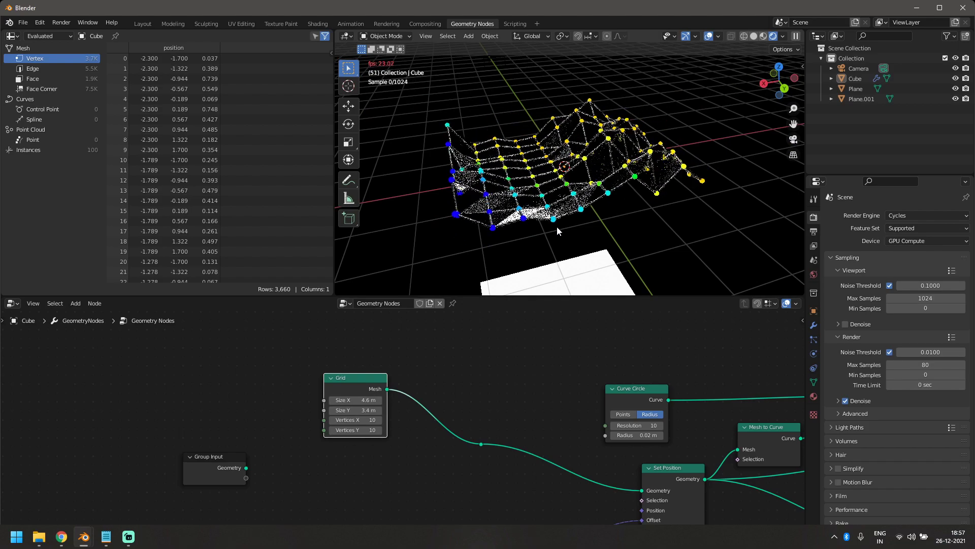
key("space")
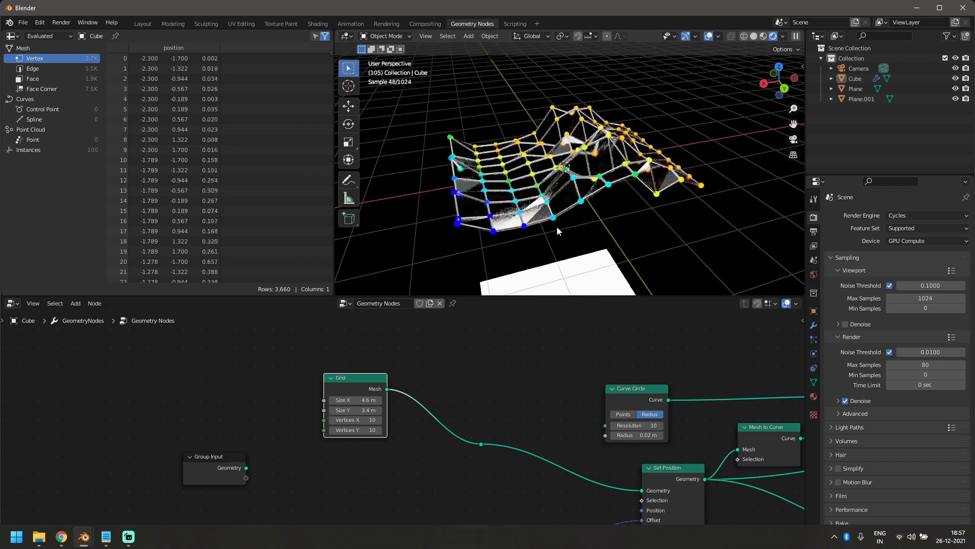